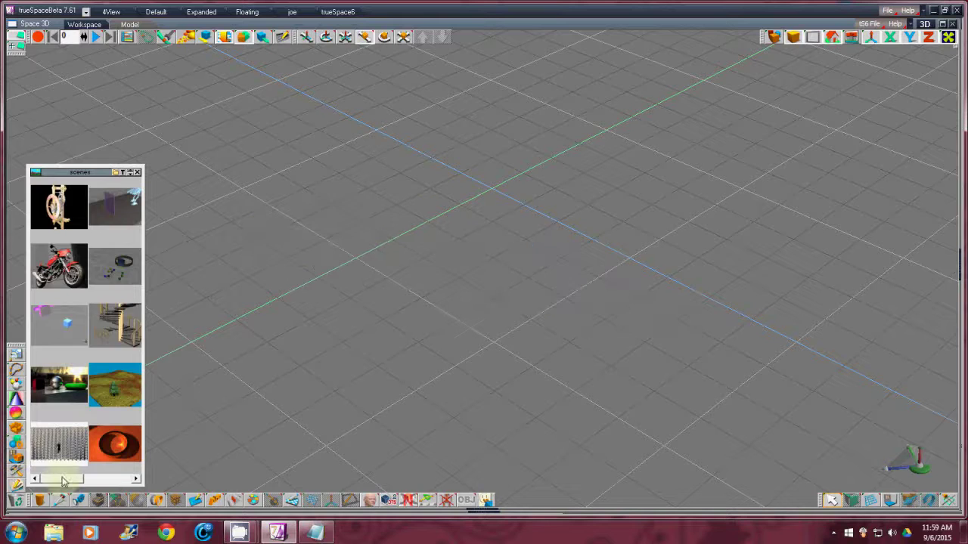
Step: Load the blank scene from the scenes library and insert the lower of the two adjacent PeaceKeeper figures from the objects library
double_click(124, 272)
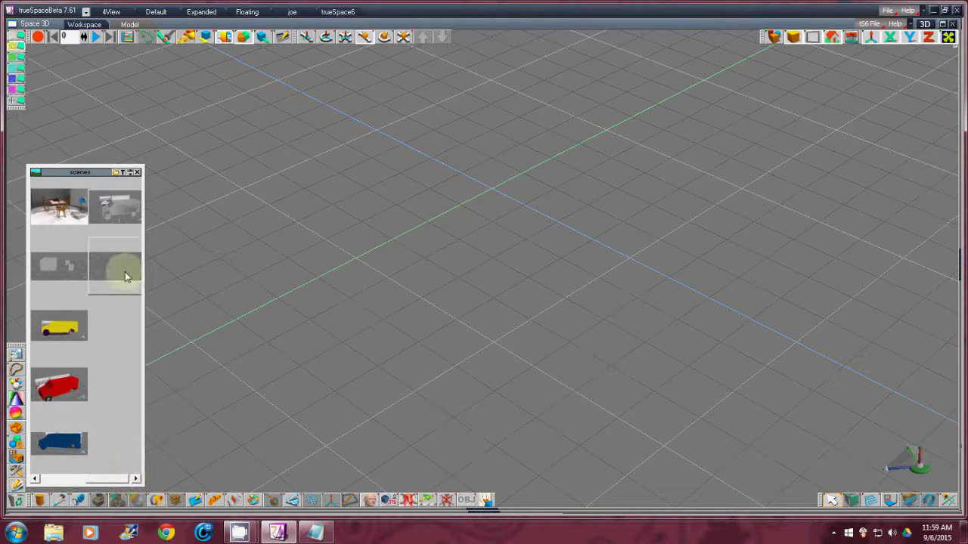
click(138, 172)
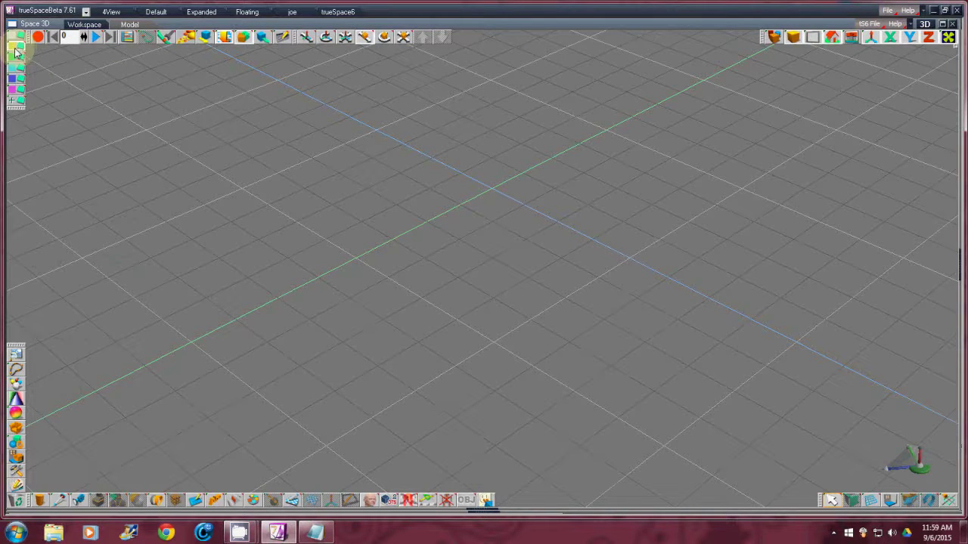
click(21, 431)
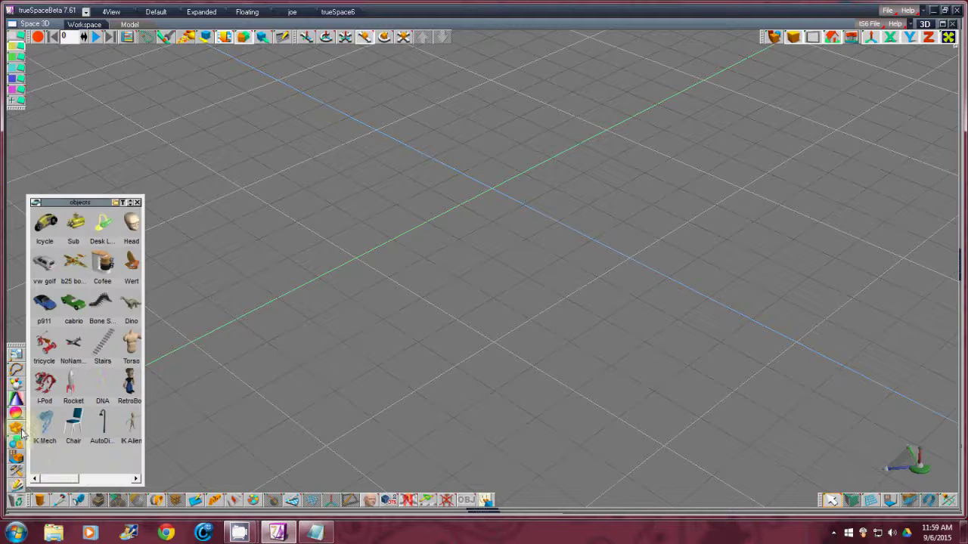
drag(71, 480, 112, 480)
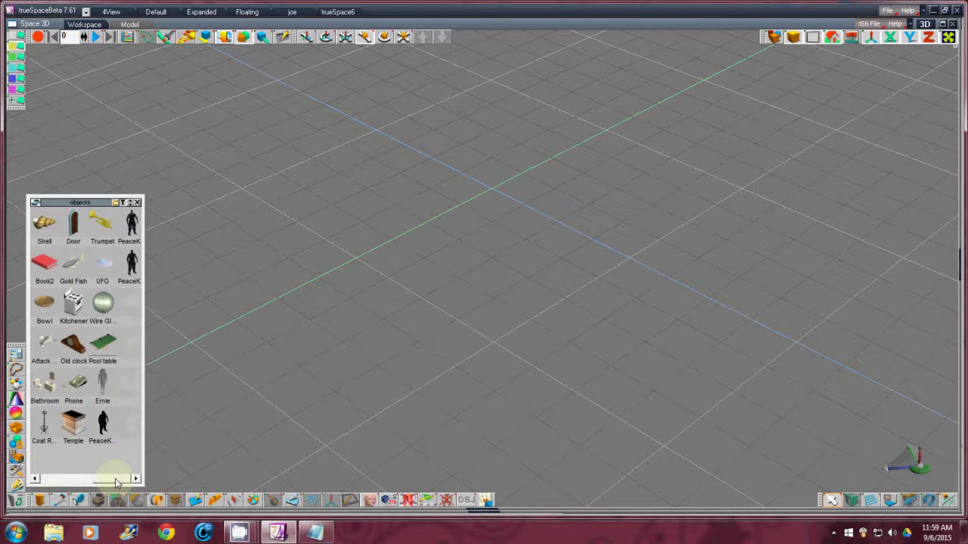
double_click(136, 266)
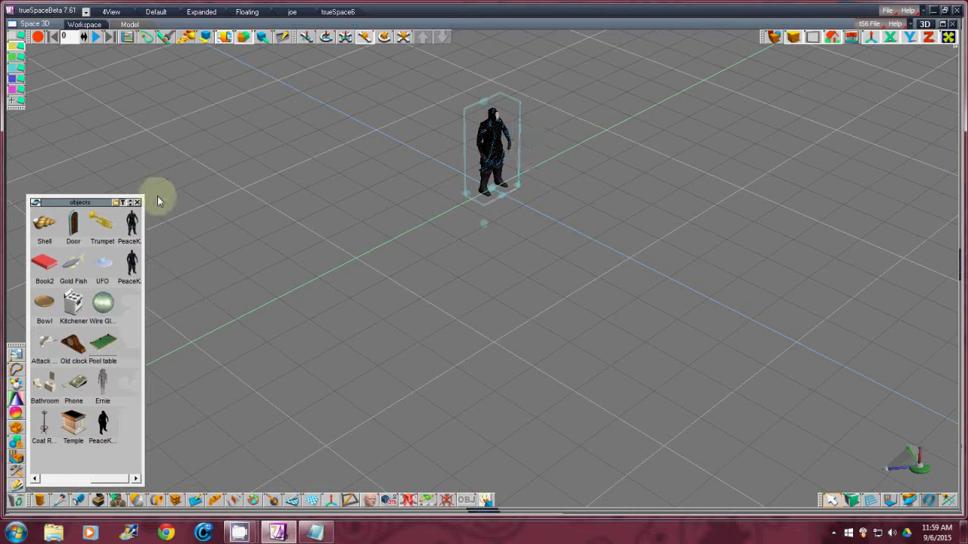
click(138, 203)
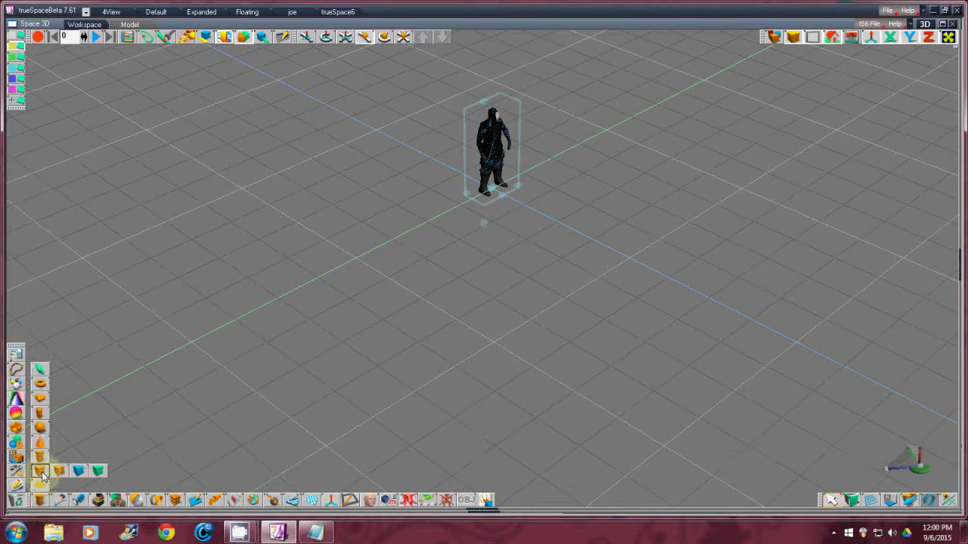
Step: Create a cube on the ground beside the figure and scale it to about 0.9 units on each side
click(340, 234)
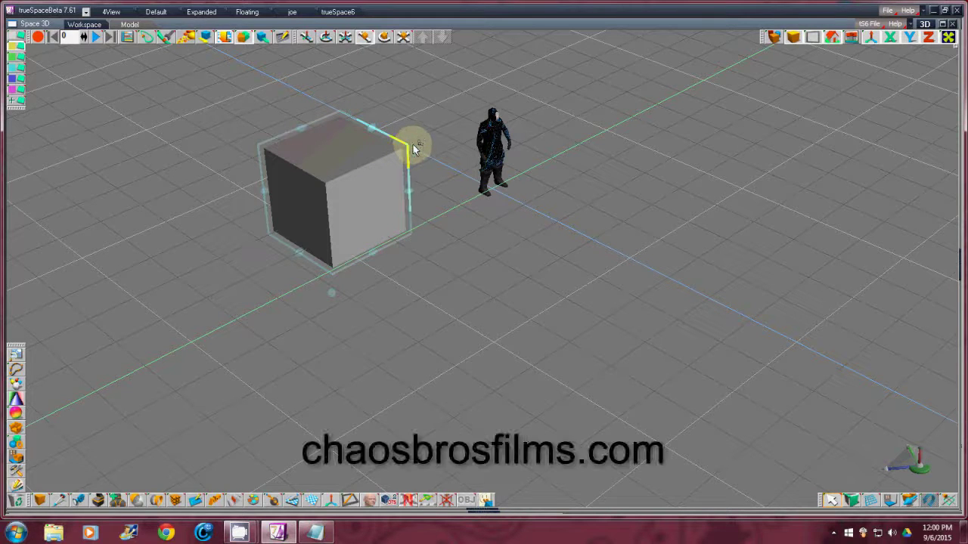
click(484, 272)
click(331, 207)
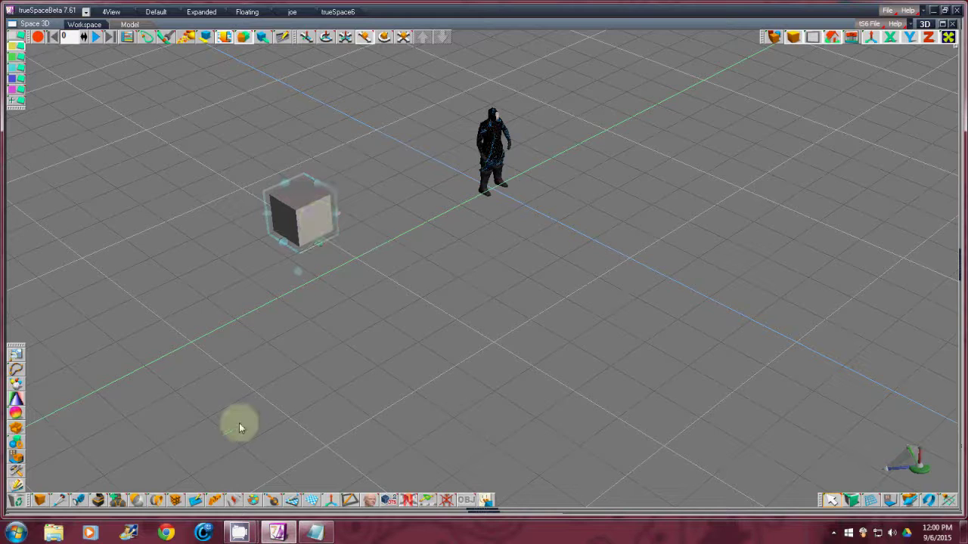
Step: Rename the small cube as _dummy in its object info
click(832, 502)
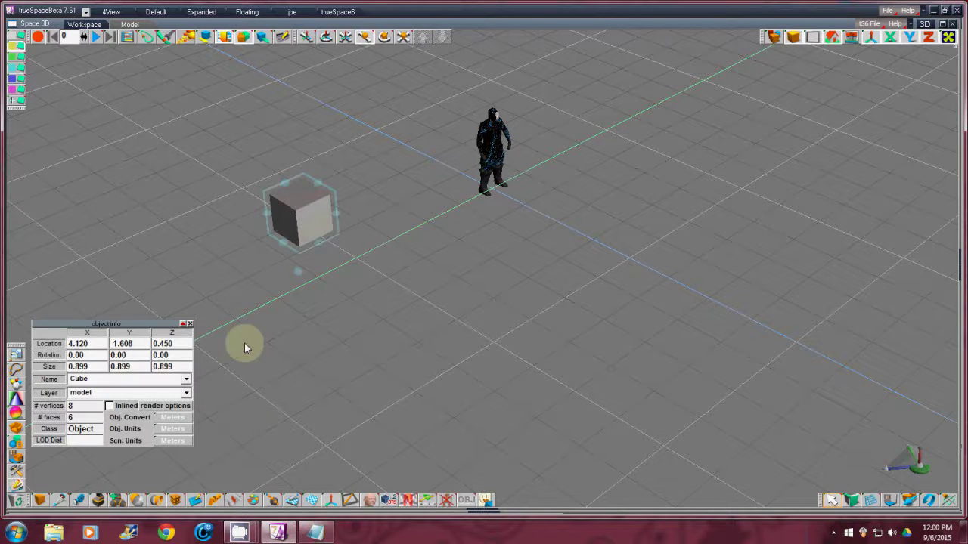
double_click(91, 381)
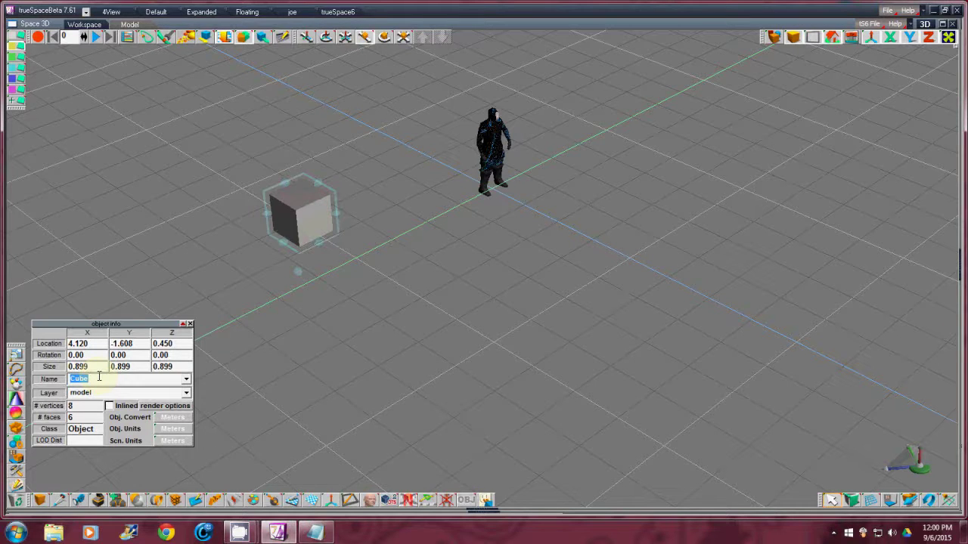
key(BackSpace)
text(_dummy)
click(190, 325)
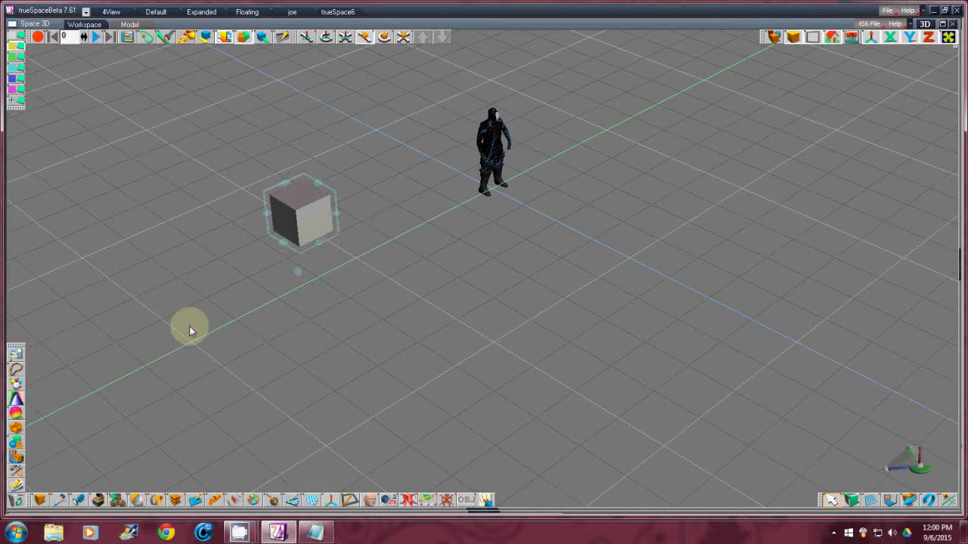
Step: Rename the standing figure as Peacekeeper in its object info
click(491, 142)
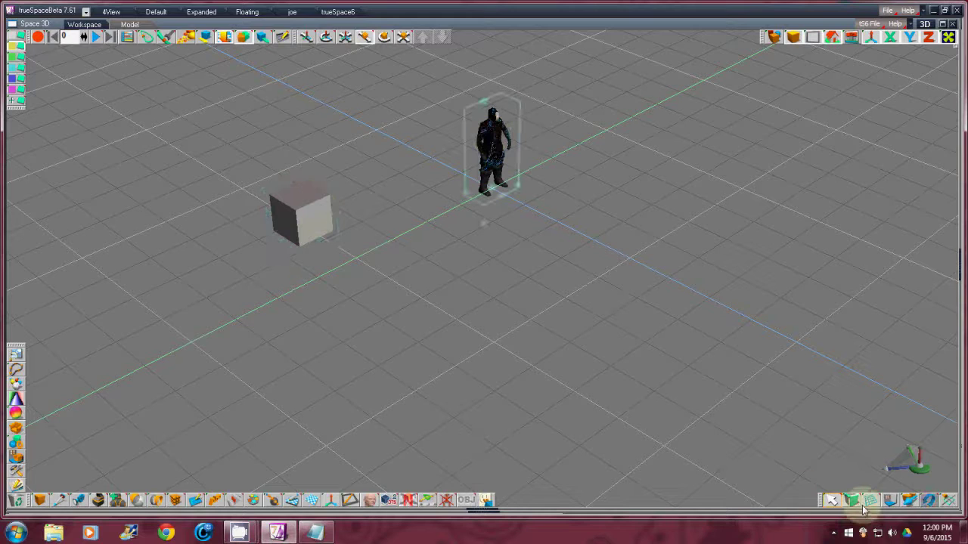
click(831, 502)
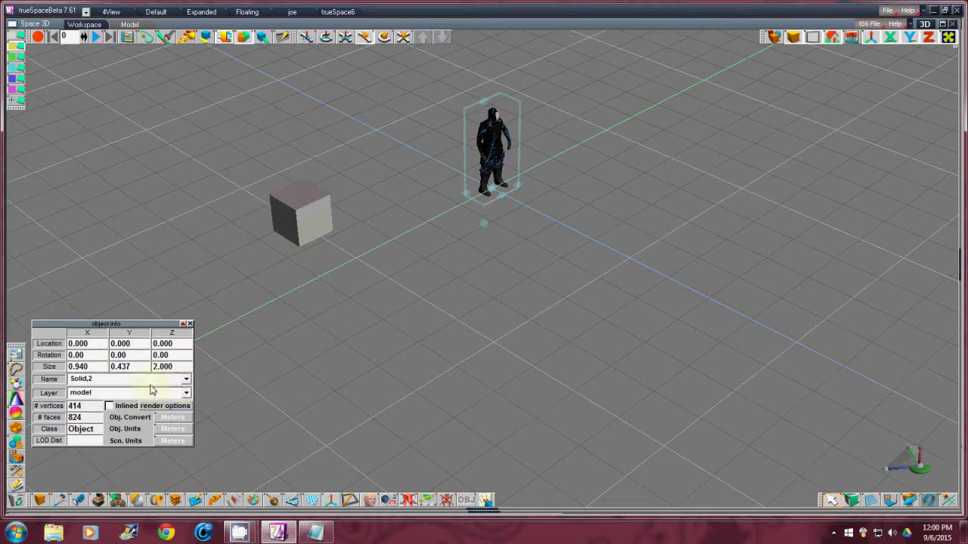
double_click(102, 380)
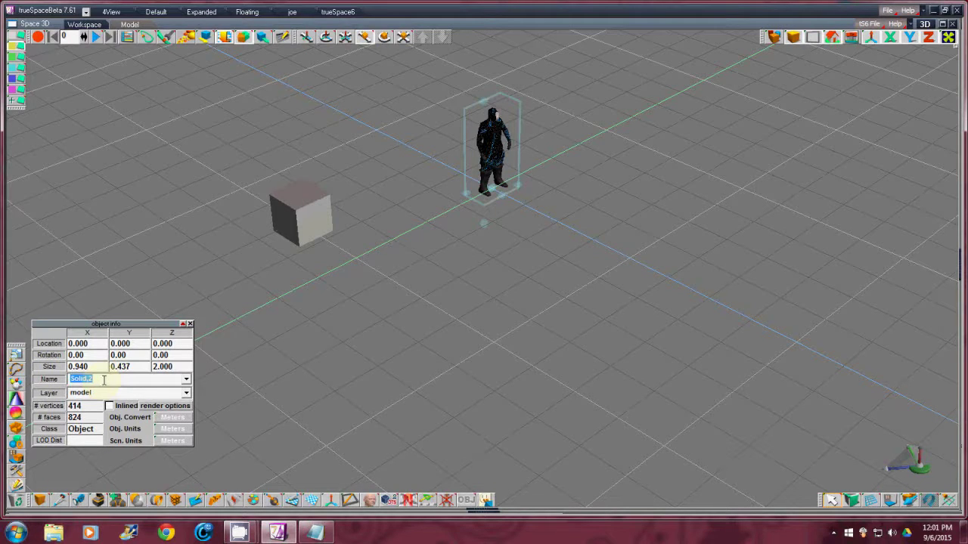
text(Peacekeeper)
click(188, 325)
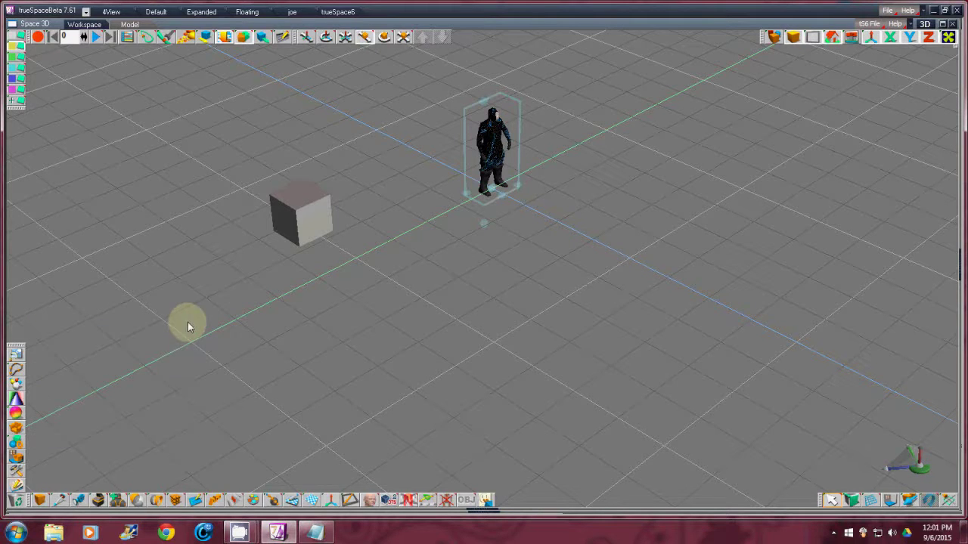
Step: Open the Scene Editor and group the Peacekeeper and _dummy objects together
click(130, 39)
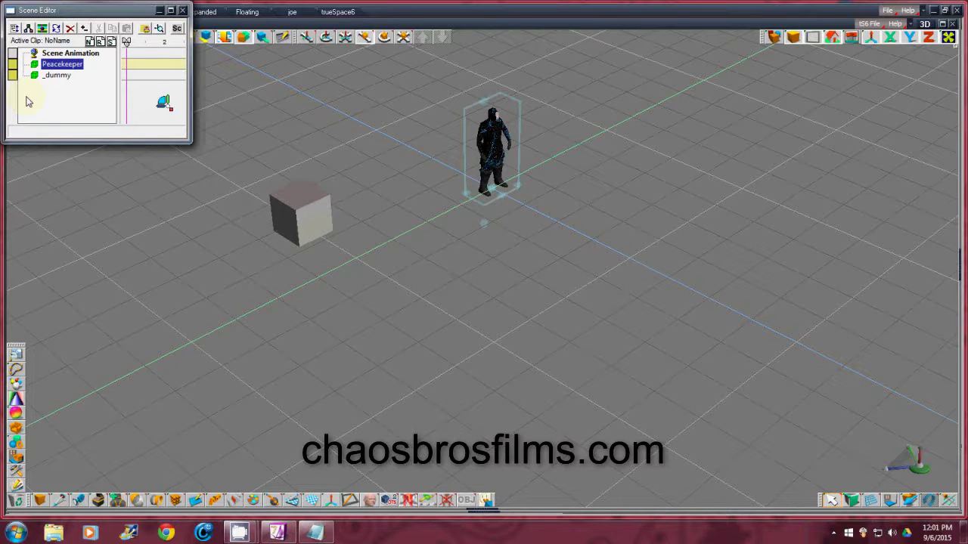
click(69, 66)
drag(69, 66, 65, 78)
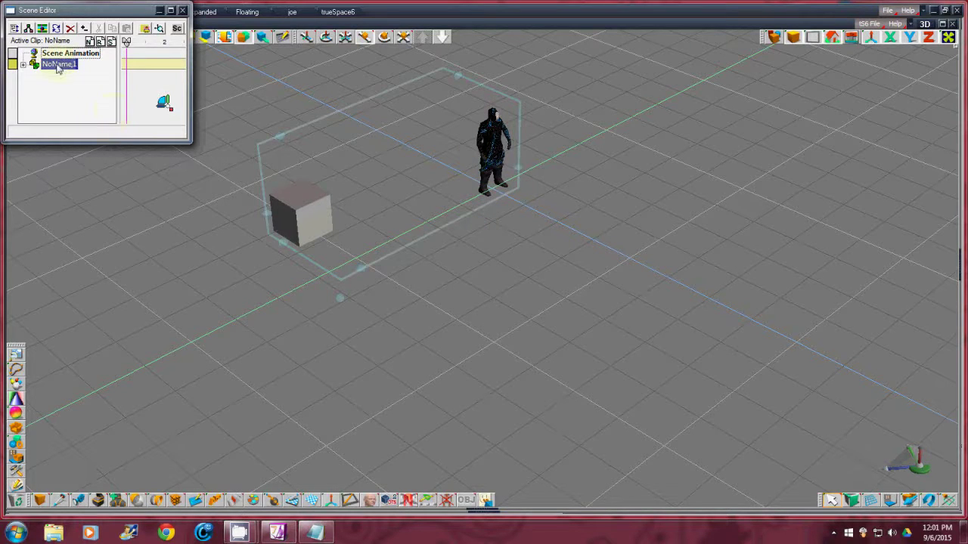
click(288, 224)
Step: Rename the new group as shape64 in the Scene Editor
right_click(61, 71)
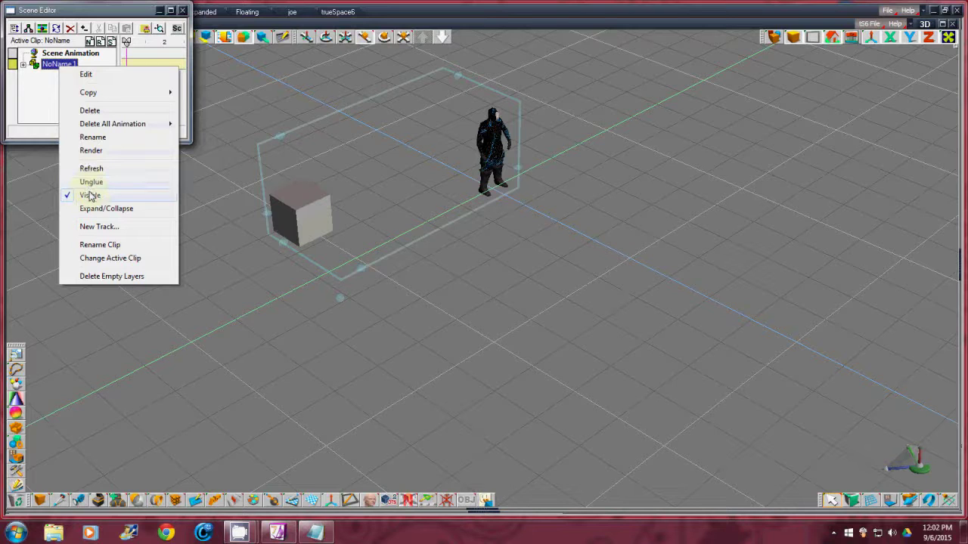
click(93, 139)
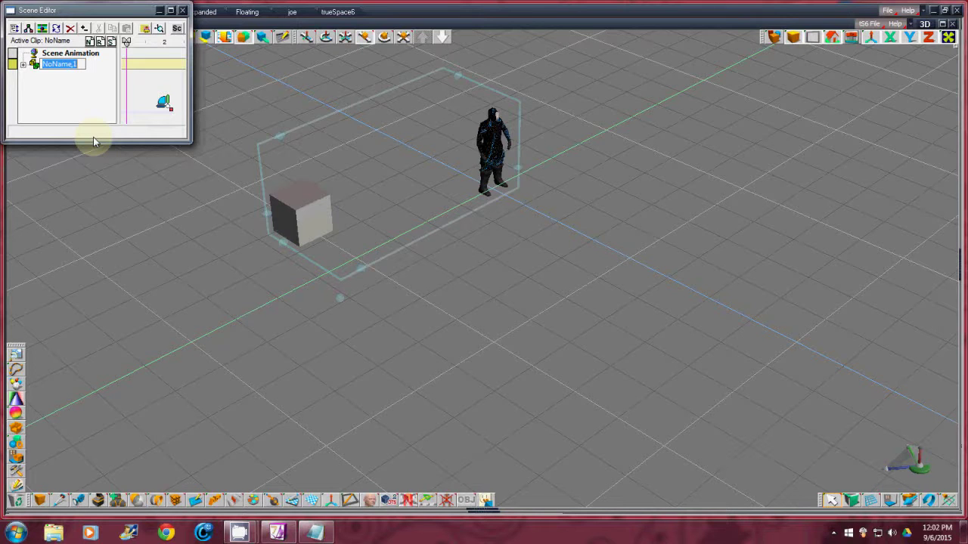
text(Shape64)
key(Delete)
text(s)
click(73, 66)
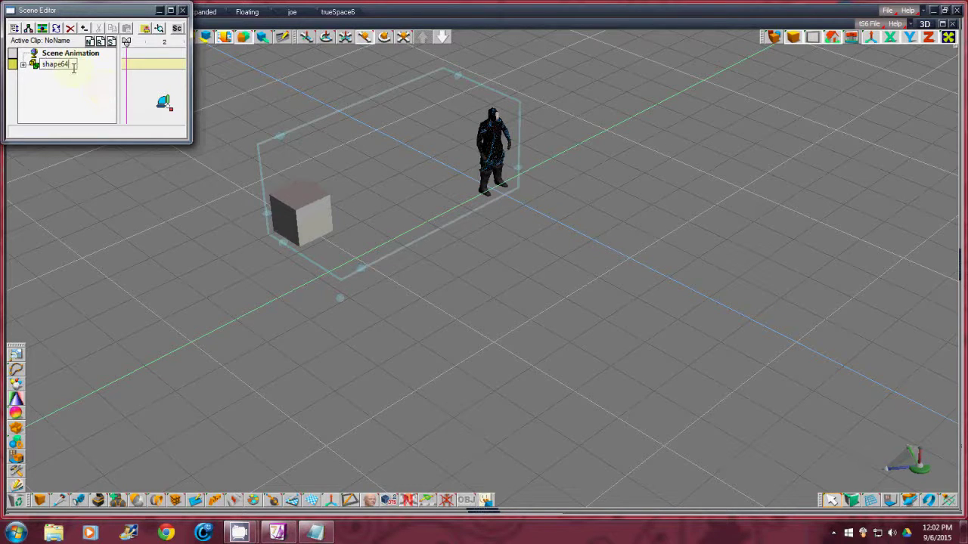
key(Return)
Step: Review the node setup steps in TStorque.txt in Notepad and move the Scene Editor clear of the main toolbars
click(316, 533)
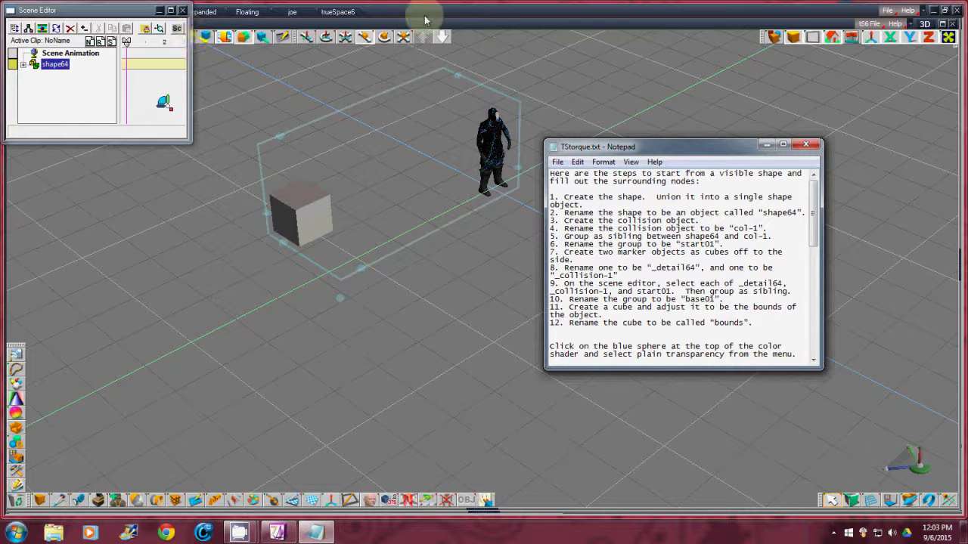
drag(108, 9, 756, 75)
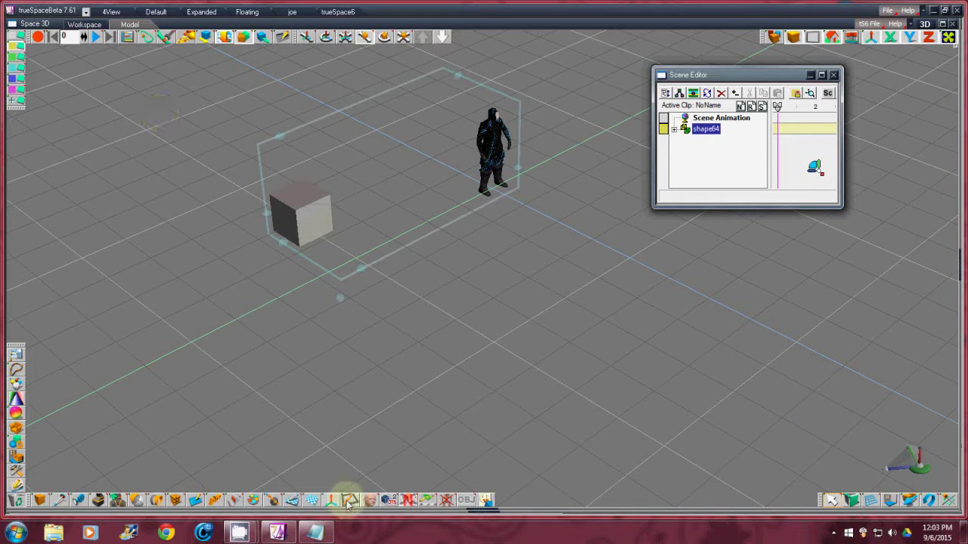
click(323, 536)
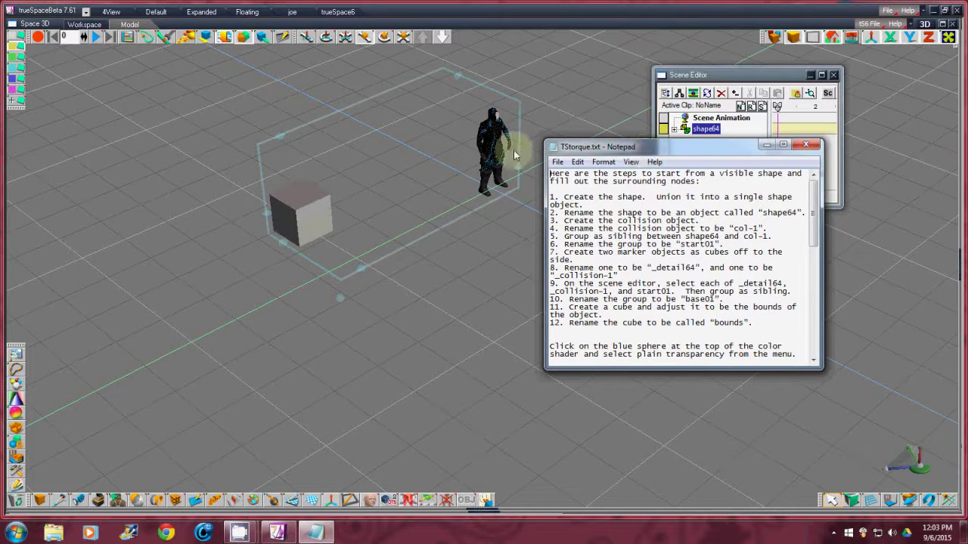
click(548, 17)
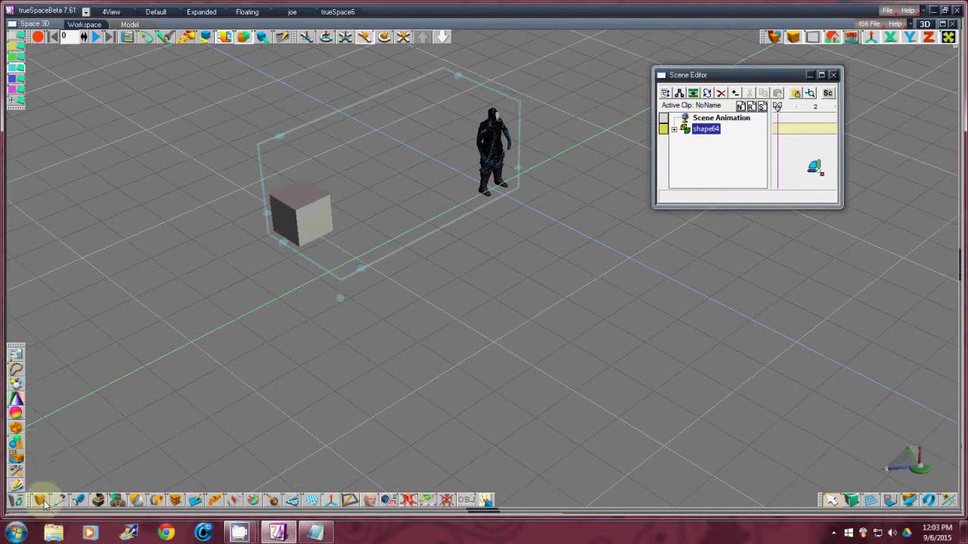
Step: Draw a large cube in front of the figure and delete the extra cube made beside it
drag(41, 504, 571, 307)
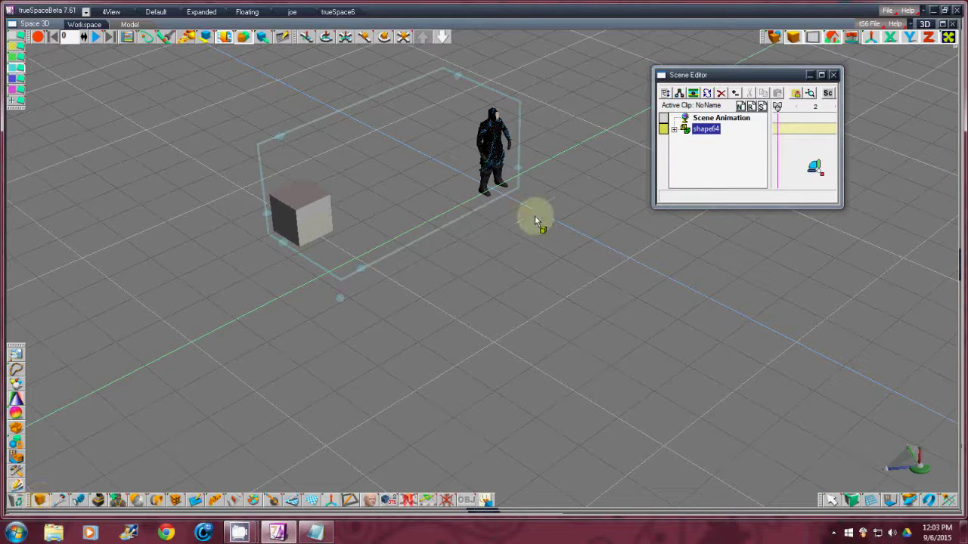
drag(535, 215, 534, 216)
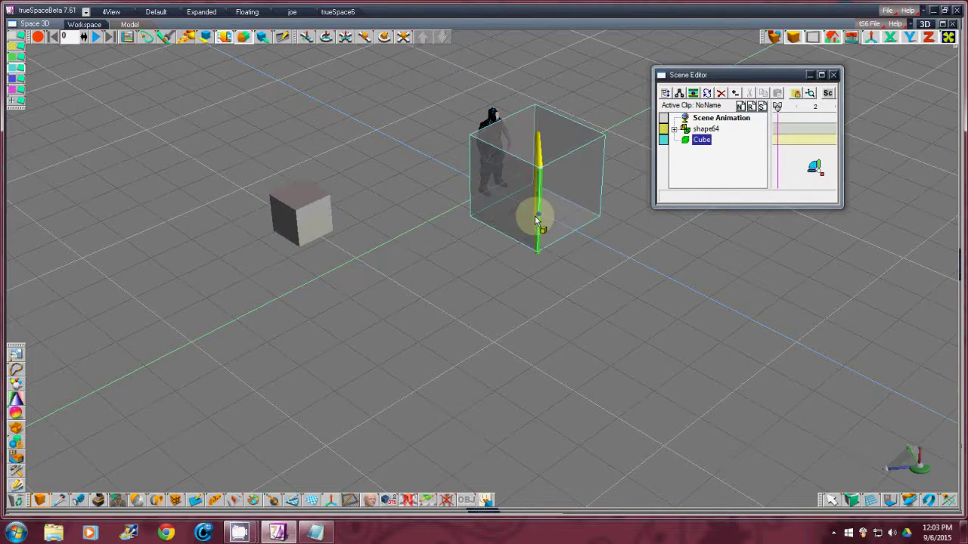
click(625, 273)
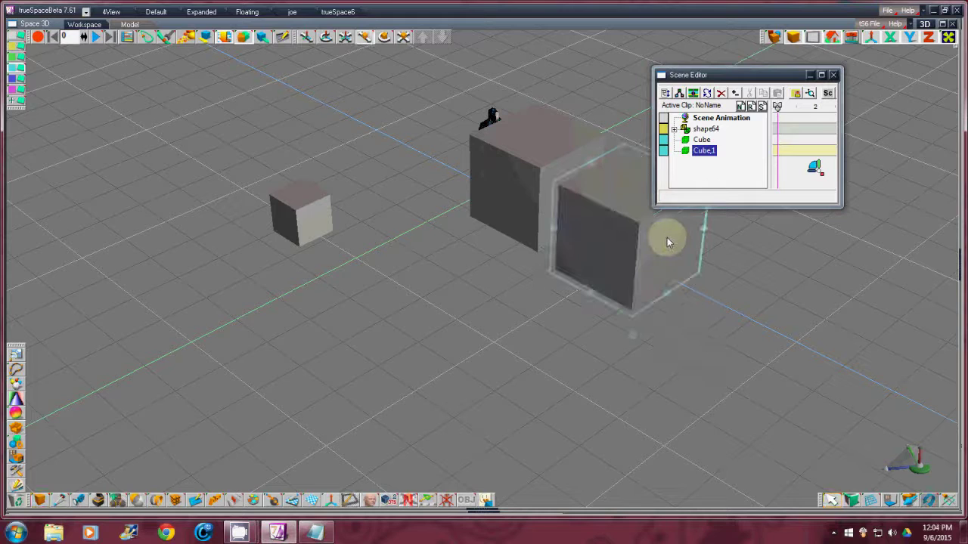
key(Delete)
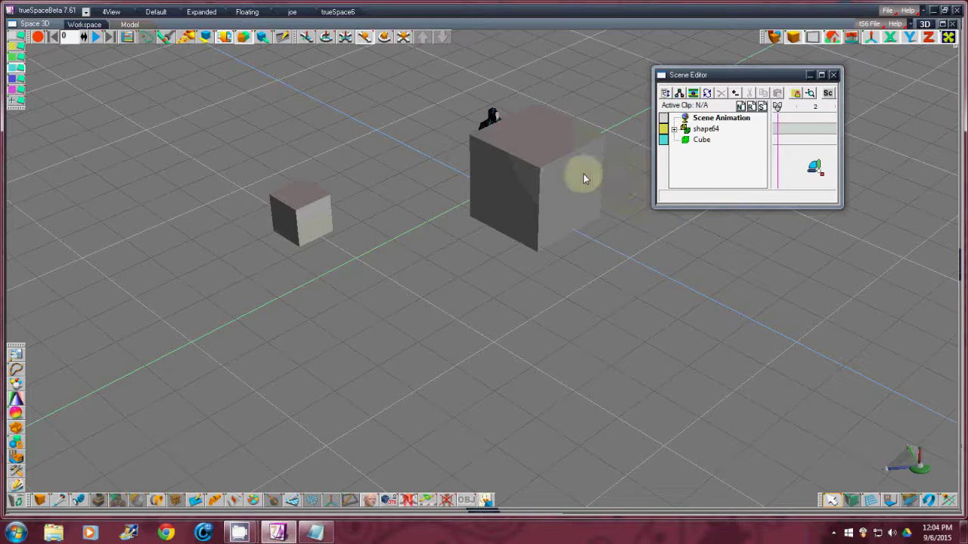
Step: Move the large cube over the figure so it encloses it, and switch the view to wireframe
click(565, 174)
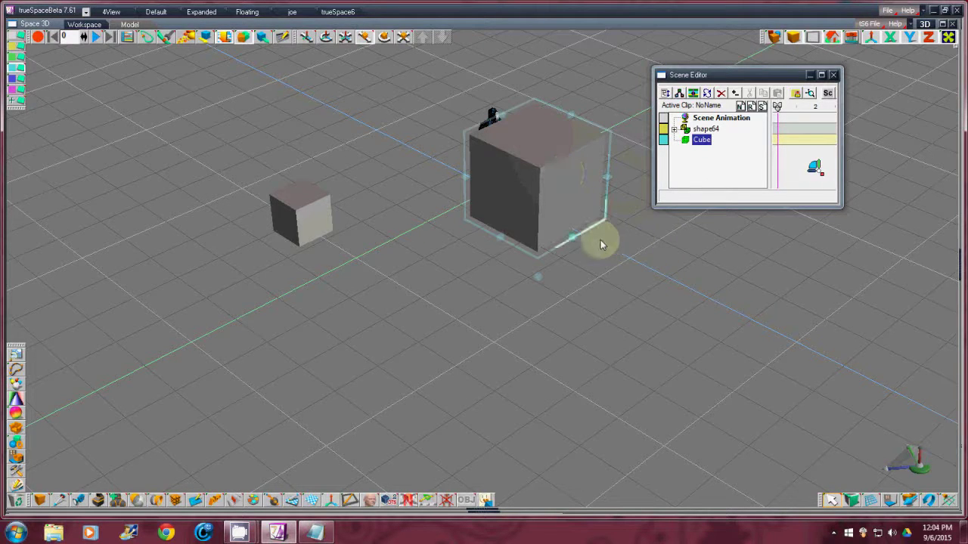
drag(623, 268, 585, 230)
drag(484, 273, 484, 272)
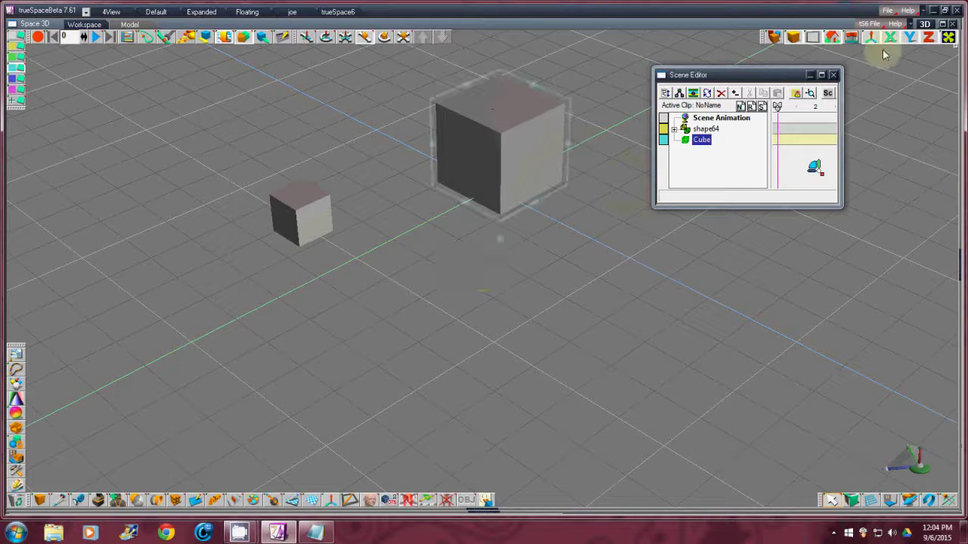
click(948, 36)
click(948, 51)
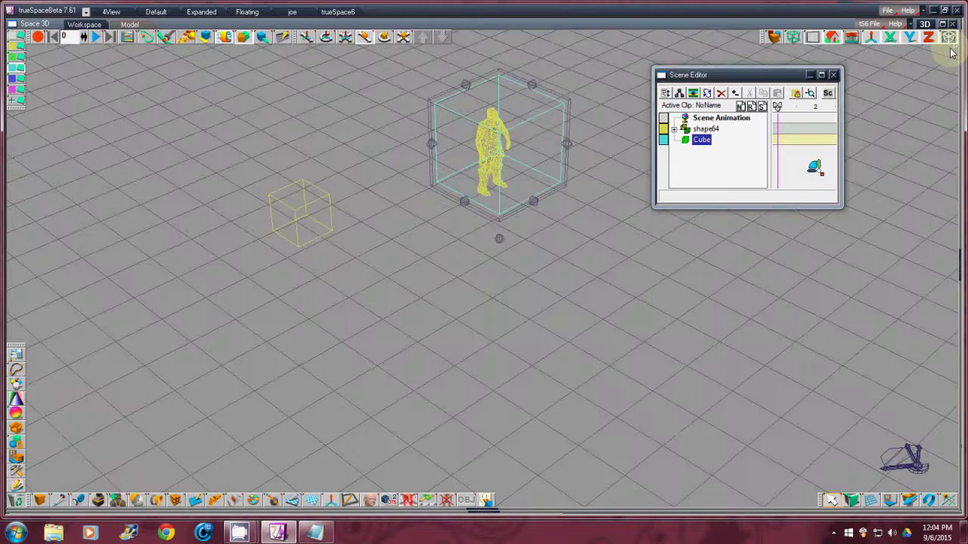
Step: Resize the large cube from front to back so it fits closer around the figure, about 0.67 m deep
drag(902, 452, 484, 272)
click(535, 90)
mouse_move(543, 107)
mouse_down()
mouse_move(553, 102)
mouse_move(473, 272)
mouse_up()
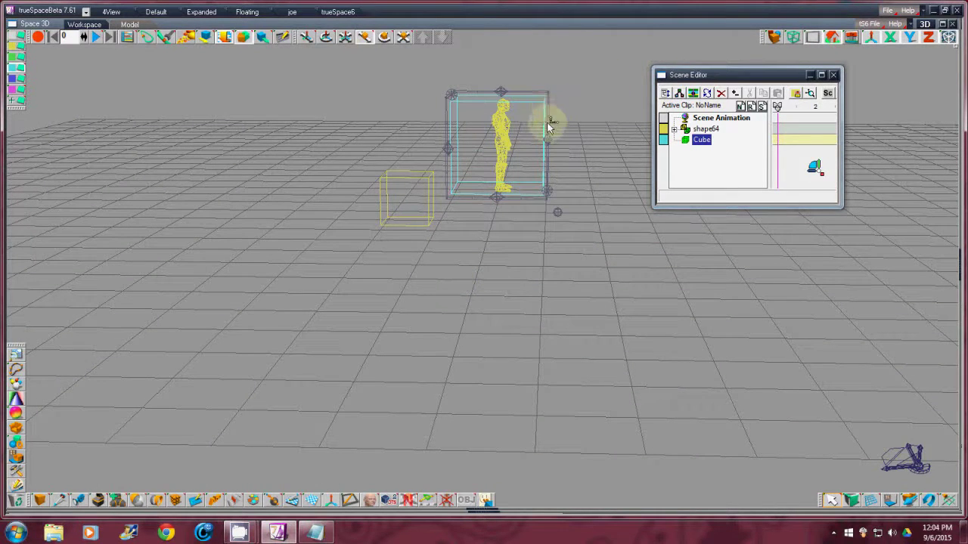
drag(549, 114, 484, 273)
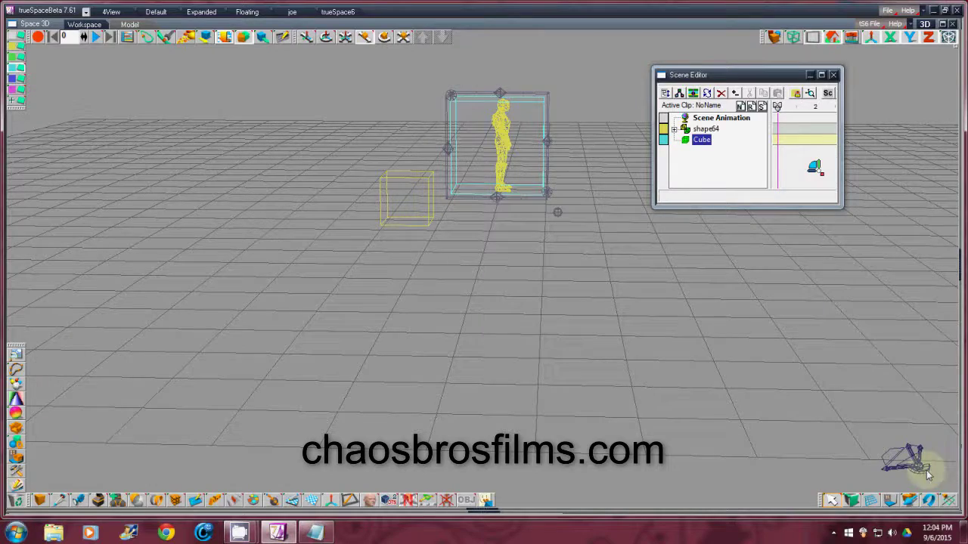
drag(924, 468, 484, 273)
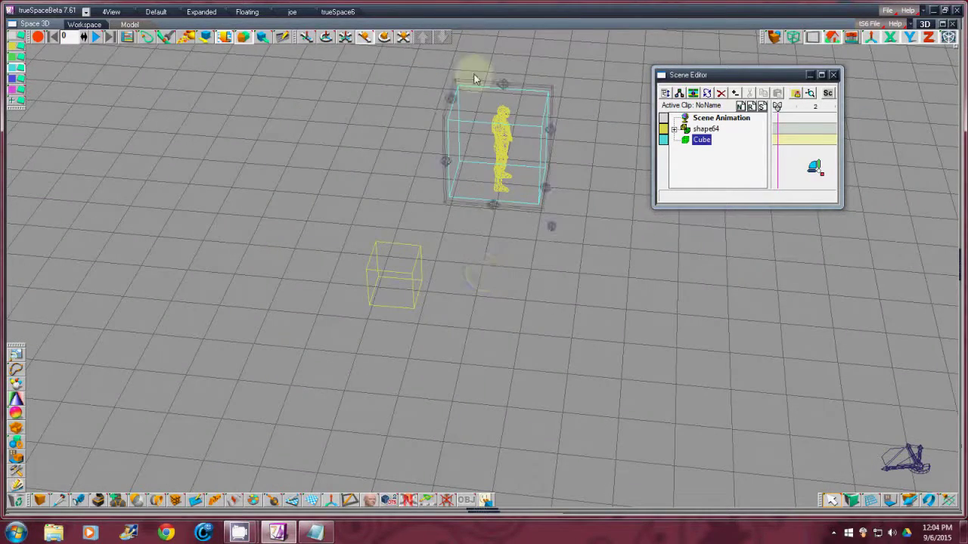
drag(454, 84, 484, 274)
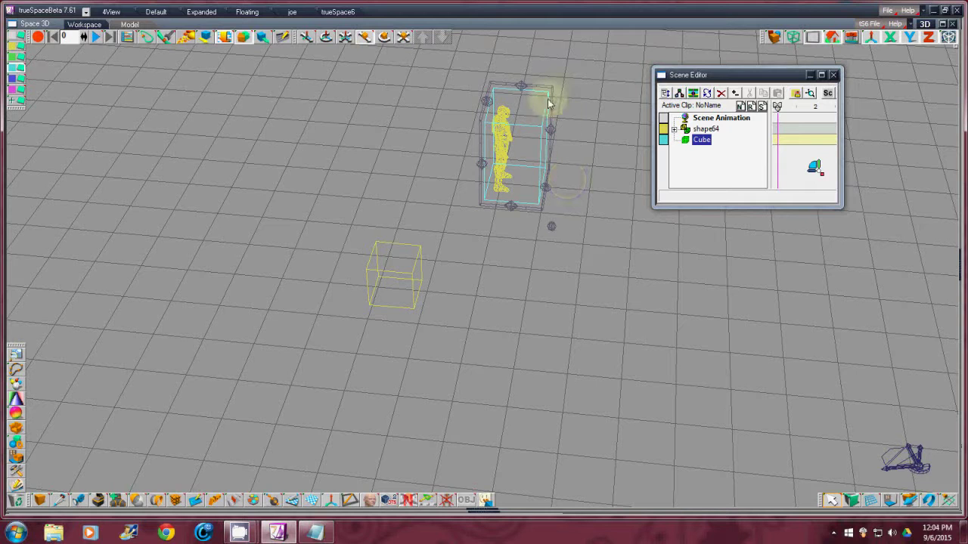
drag(546, 96, 484, 273)
Step: Narrow the cube to the figure's width as seen from behind, about 1.27 m
drag(916, 463, 484, 273)
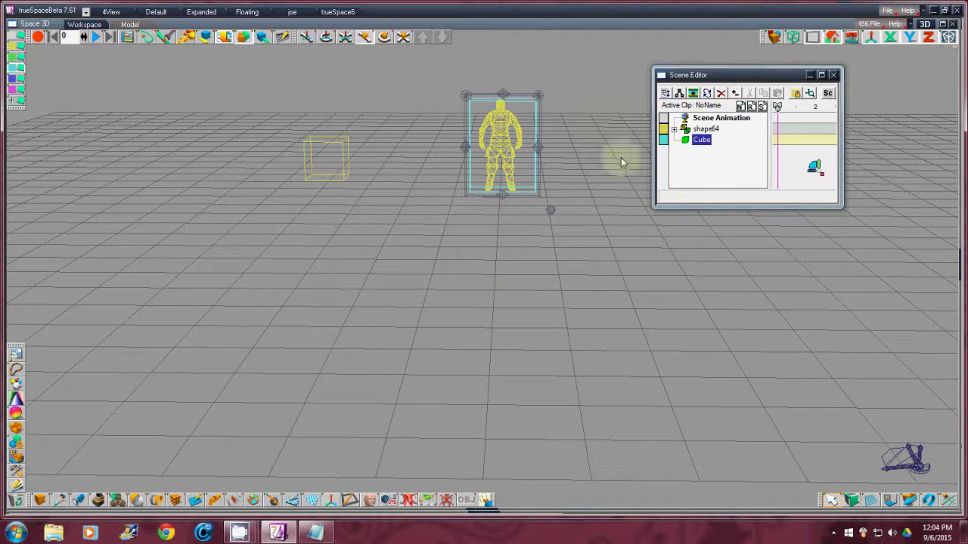
drag(545, 108, 484, 274)
drag(538, 105, 484, 274)
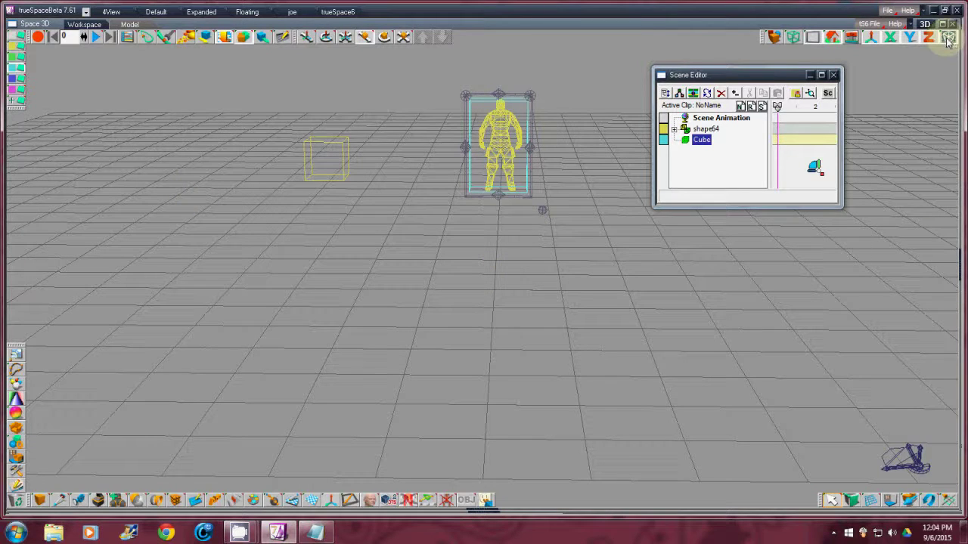
Step: Hide the yellow layer that holds the figure and the small marker cube
click(18, 63)
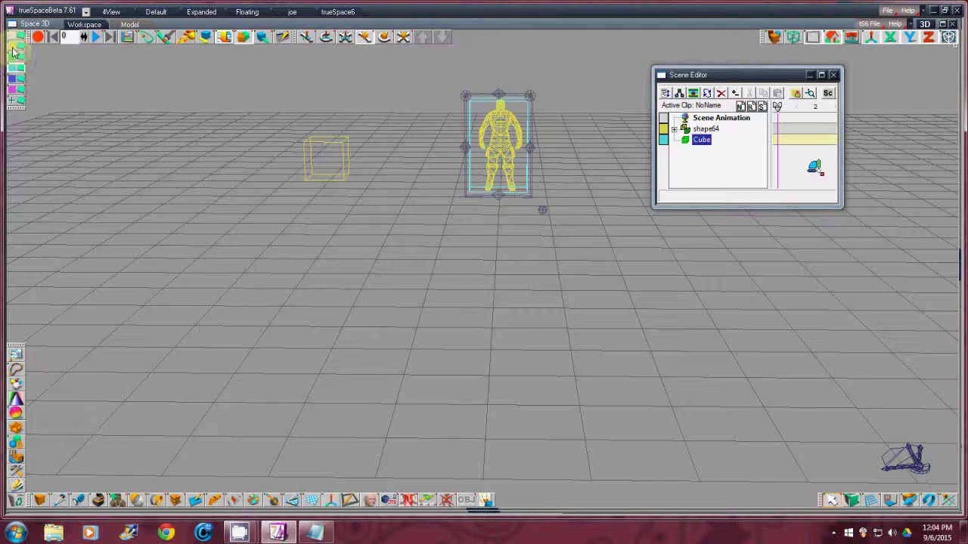
click(13, 48)
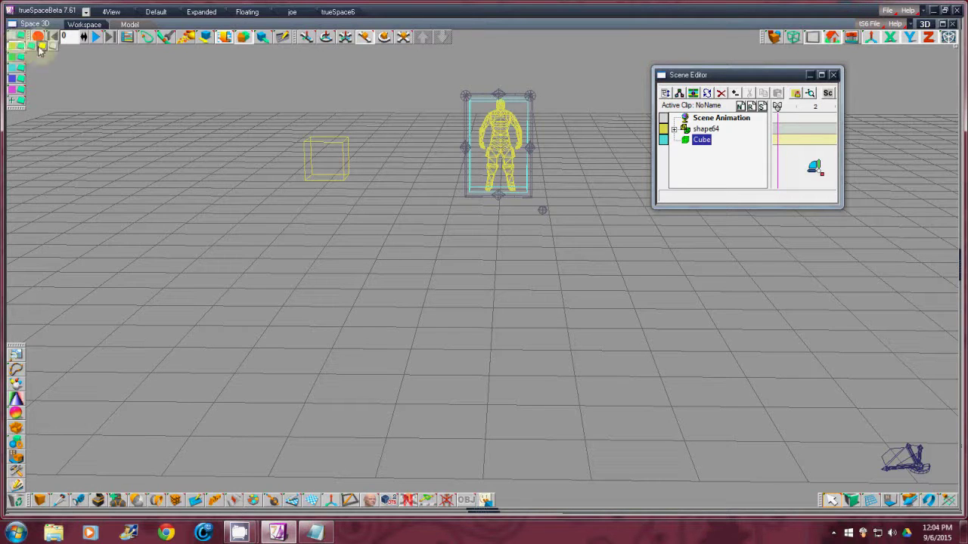
click(53, 50)
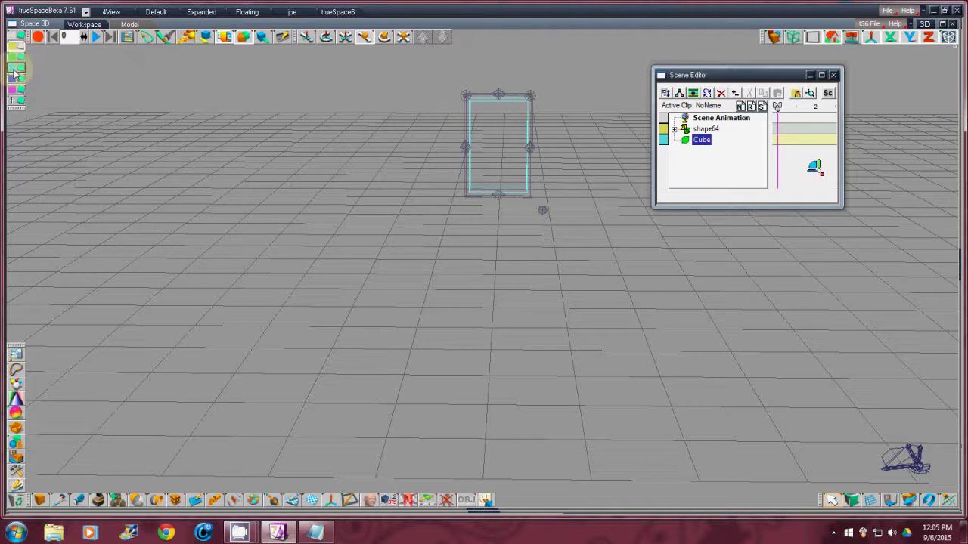
Step: Move the large cube's axes to location Y 0 and Z 0, at its base, and leave axes editing
click(332, 502)
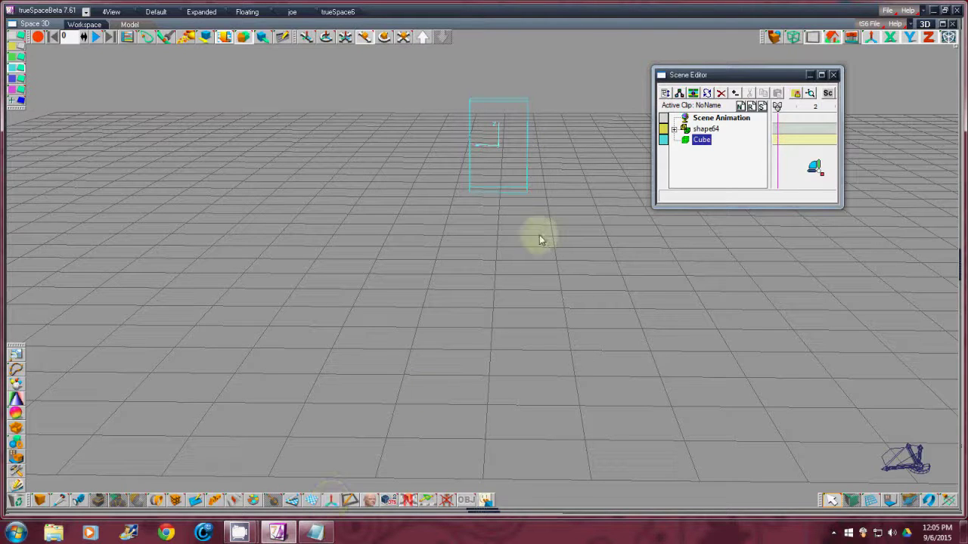
click(833, 502)
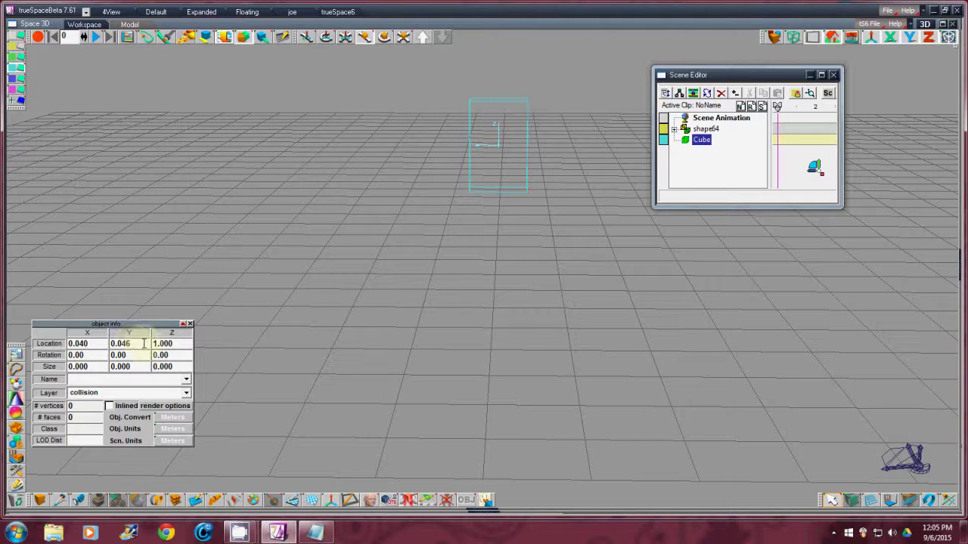
drag(141, 343, 106, 346)
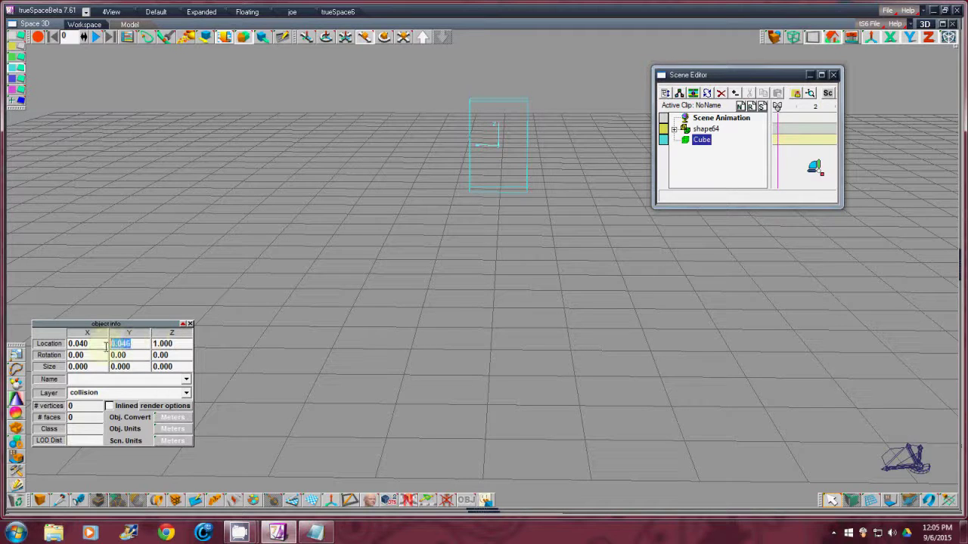
text(0)
key(Return)
drag(189, 344, 143, 342)
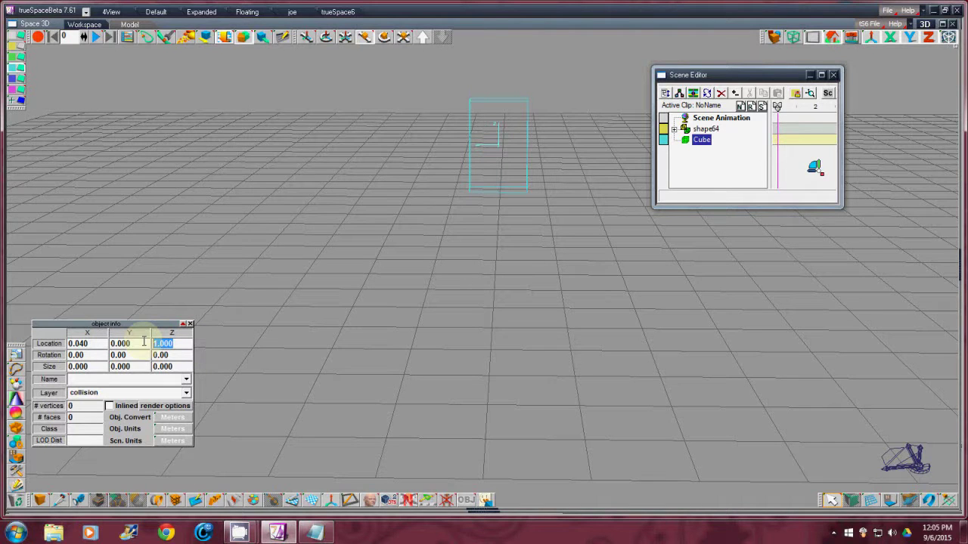
text(0)
key(Return)
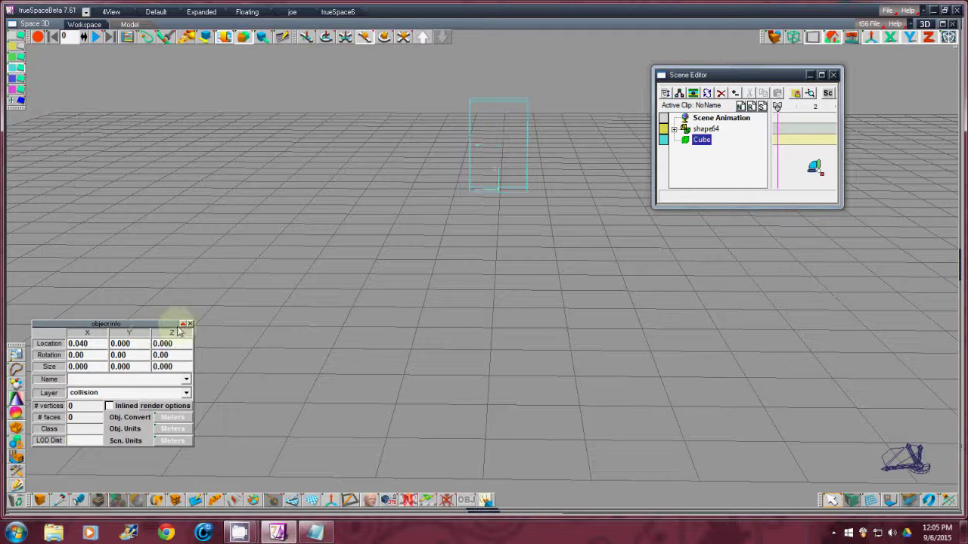
click(332, 502)
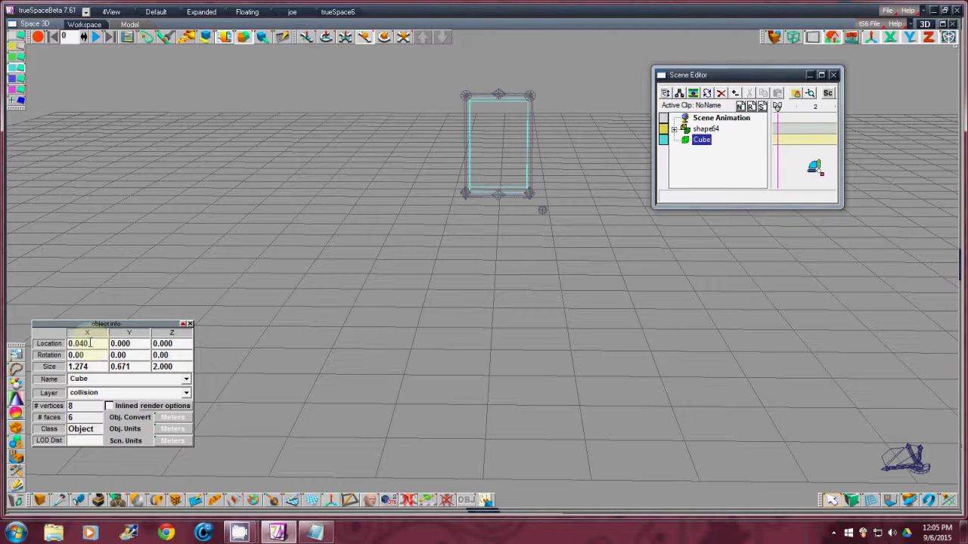
Step: Check the collision object's name in TStorque.txt, rename the cube as col-1 and close its object info
click(325, 535)
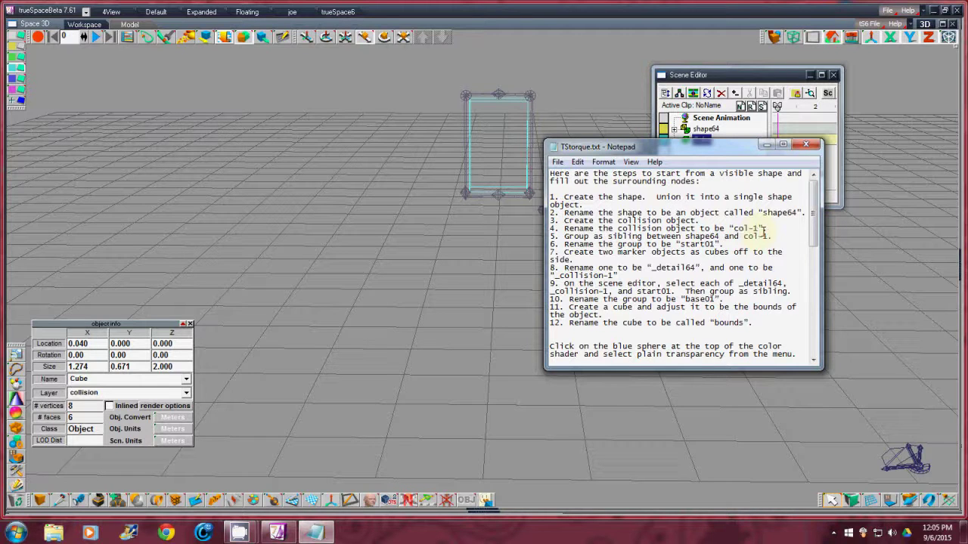
double_click(102, 380)
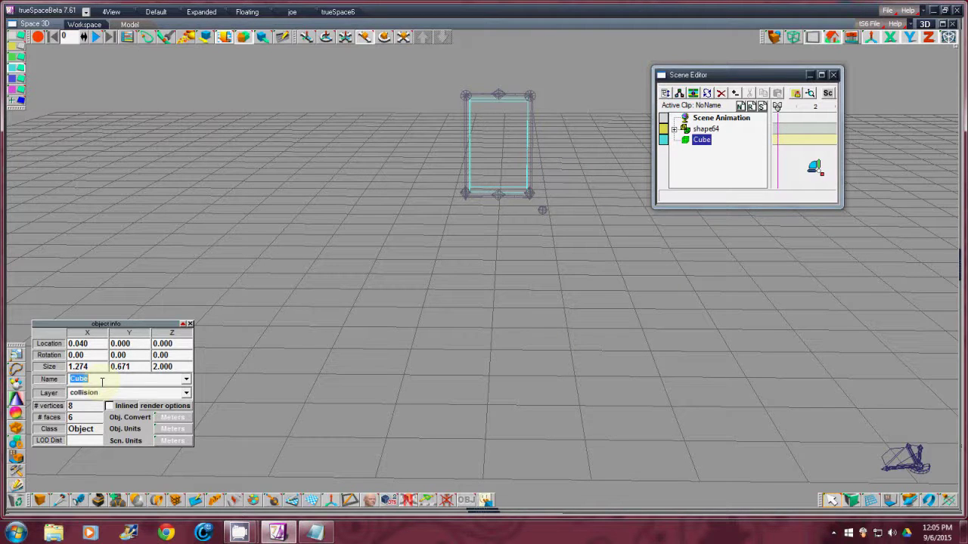
text(col-1)
click(315, 533)
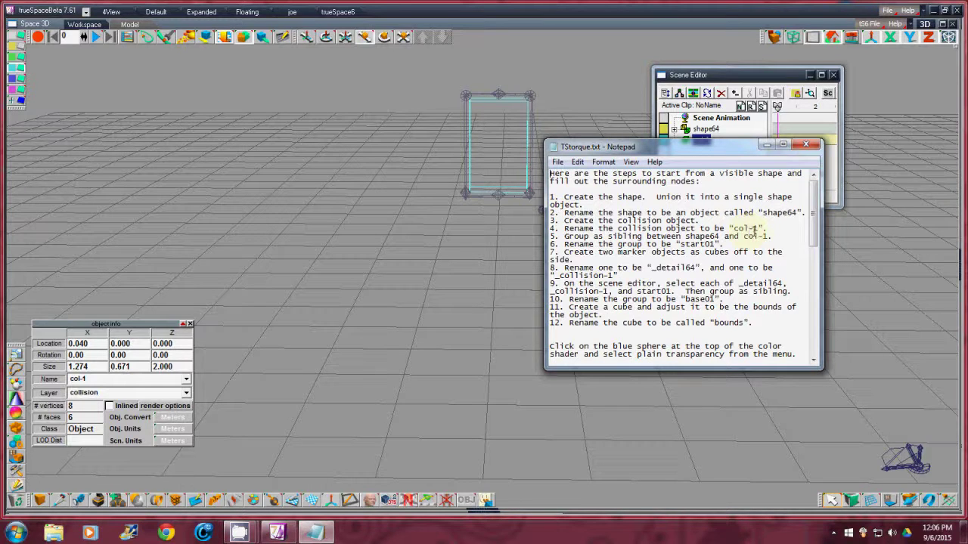
click(190, 323)
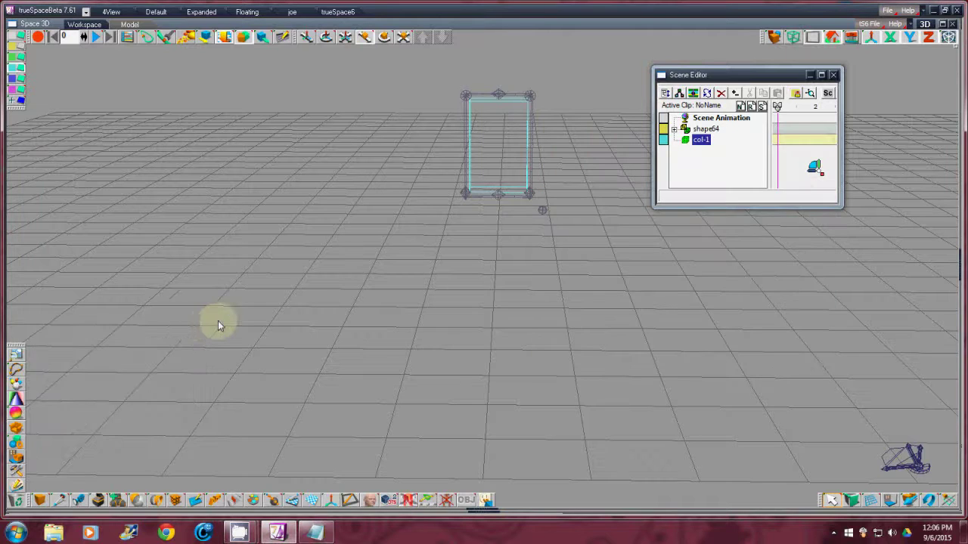
Step: Move the TStorque.txt notes clear of the Scene Editor and group shape64 and col-1 as siblings
click(323, 532)
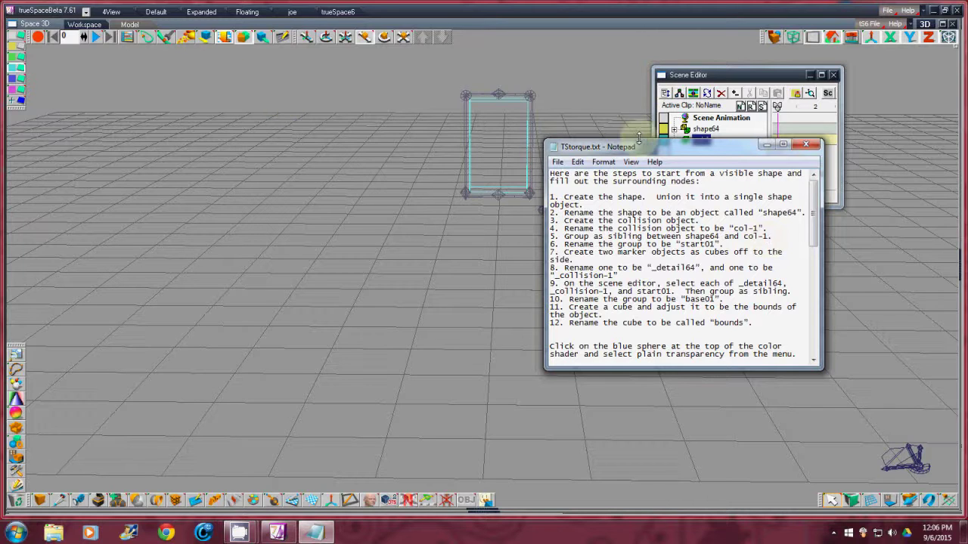
drag(643, 148, 399, 219)
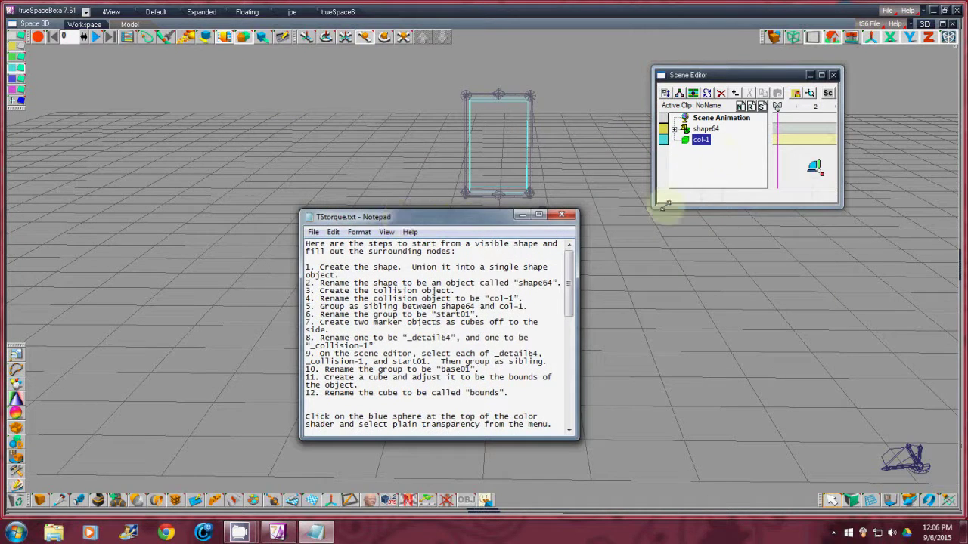
click(707, 130)
drag(706, 130, 706, 139)
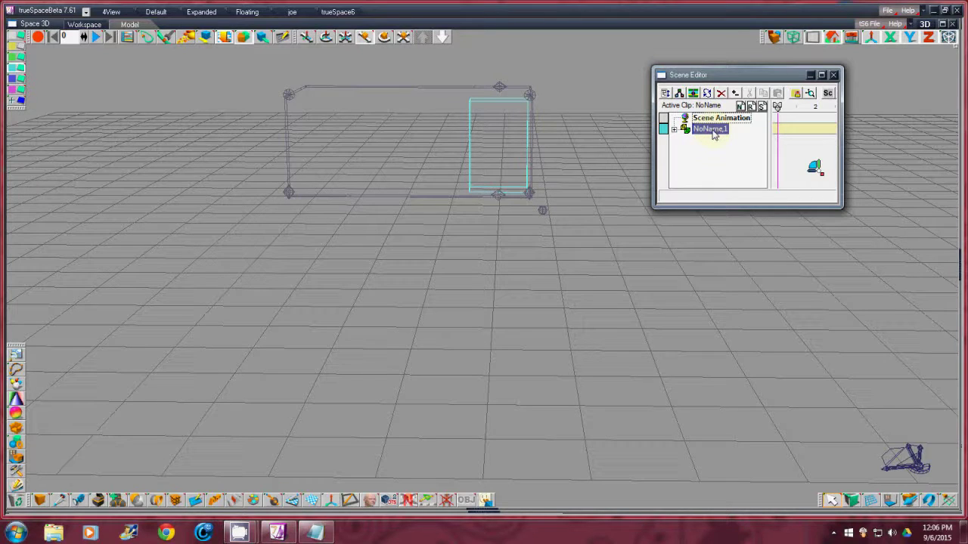
Step: Check the group name in the notes and rename the new group as start01 in the Scene Editor
click(326, 535)
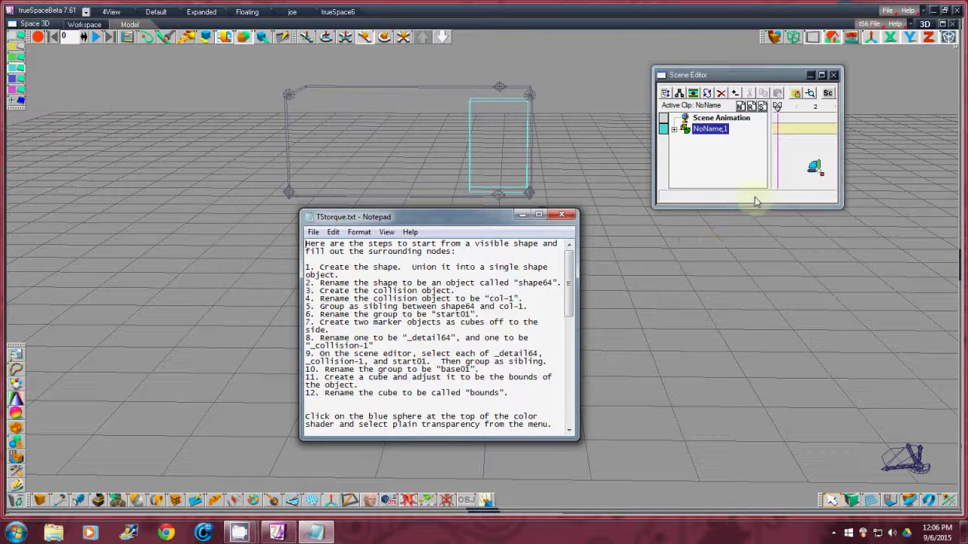
click(723, 133)
right_click(723, 133)
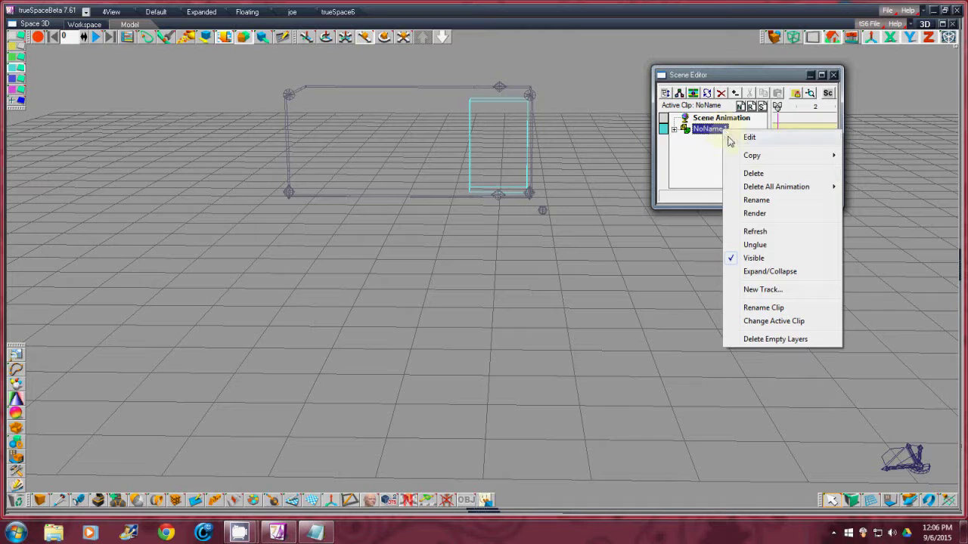
click(759, 200)
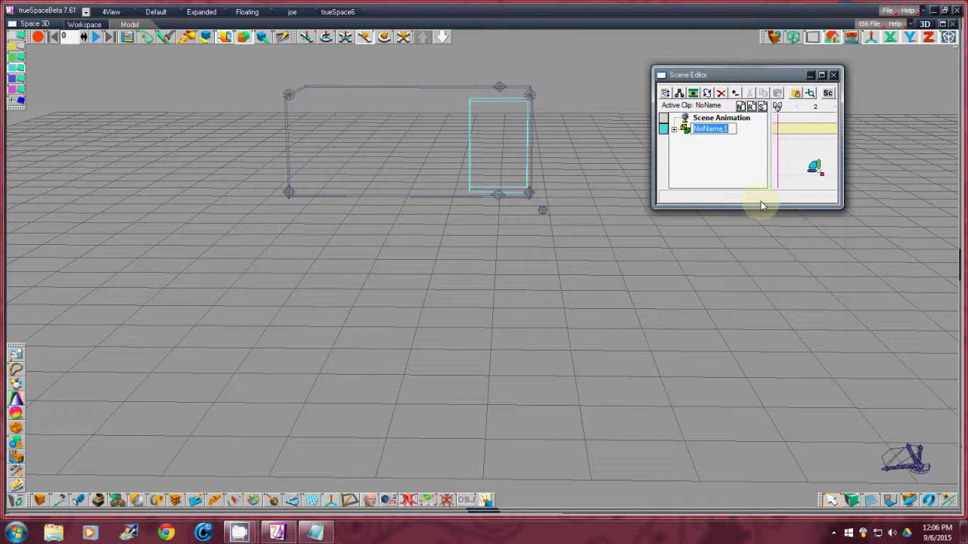
text(start01)
key(Return)
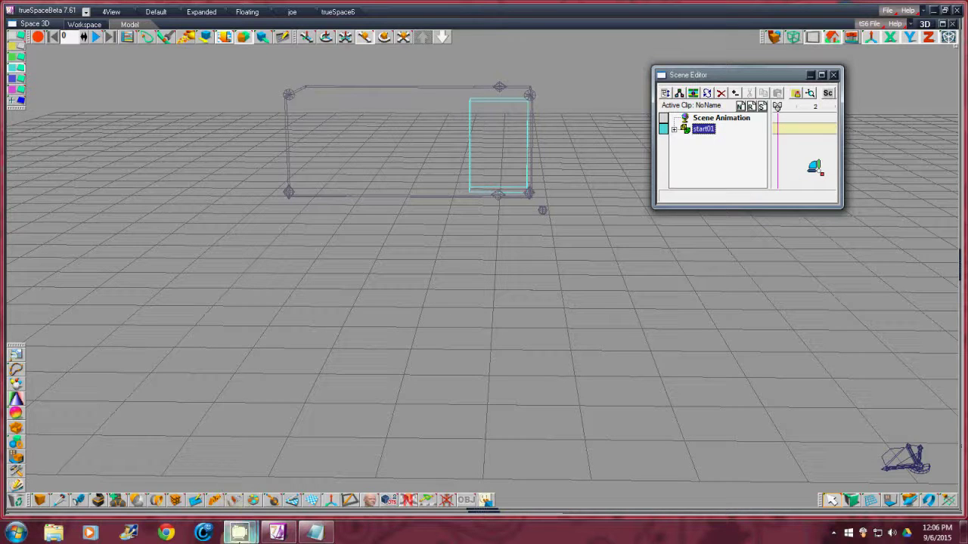
mouse_move(240, 533)
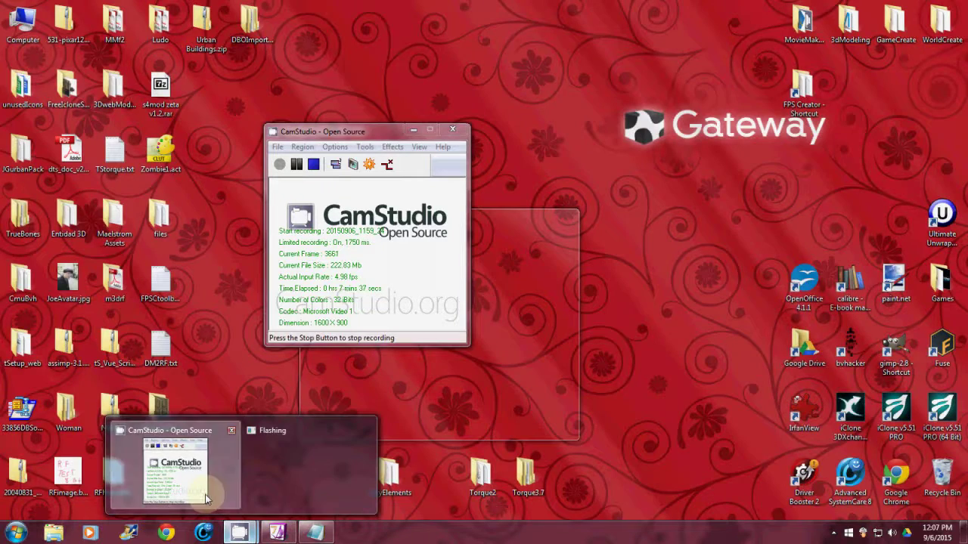
click(207, 499)
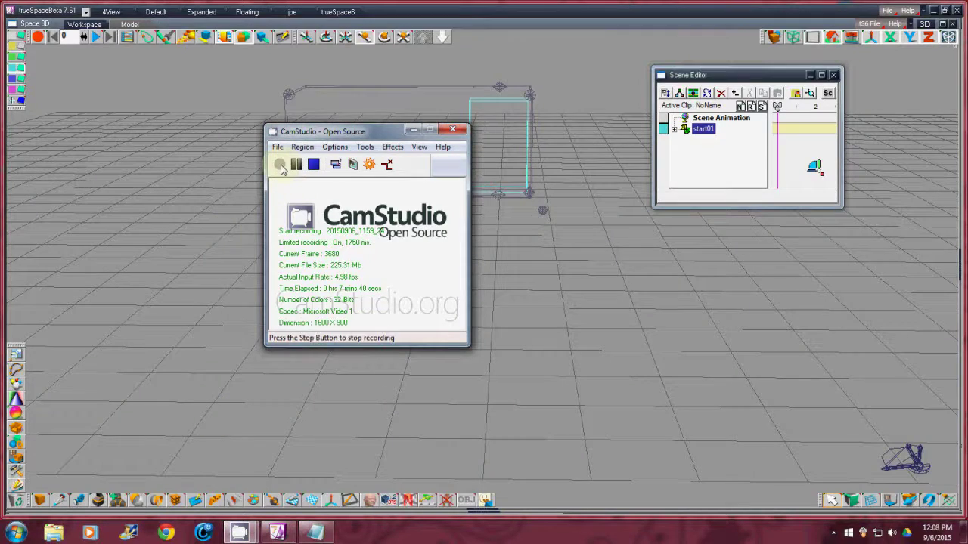
click(494, 17)
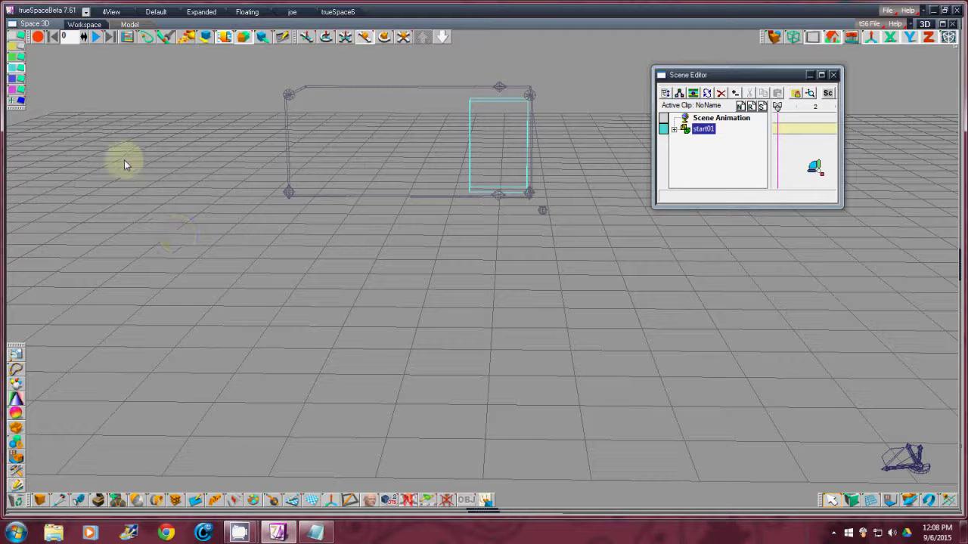
Step: Show the figure's yellow layer again and make the green layer the active one
click(17, 48)
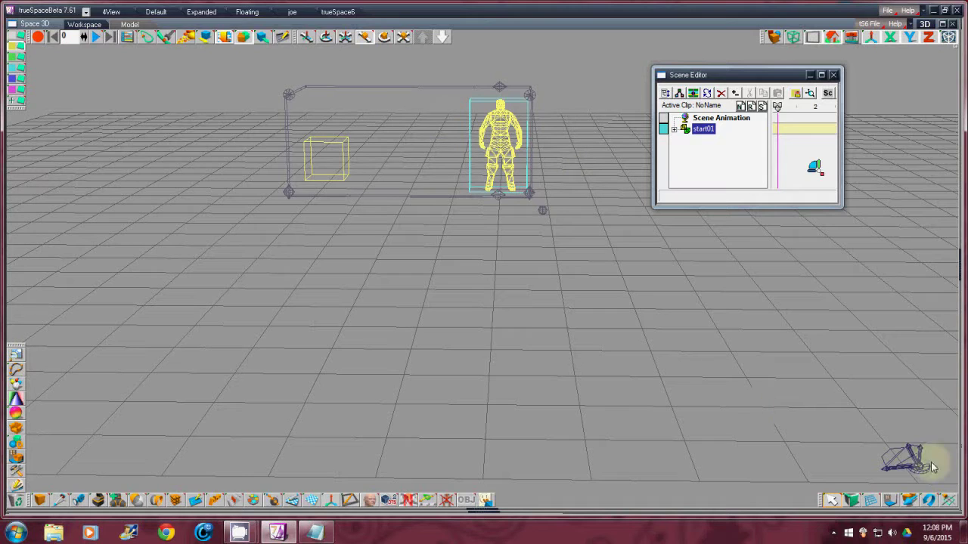
drag(932, 474, 483, 272)
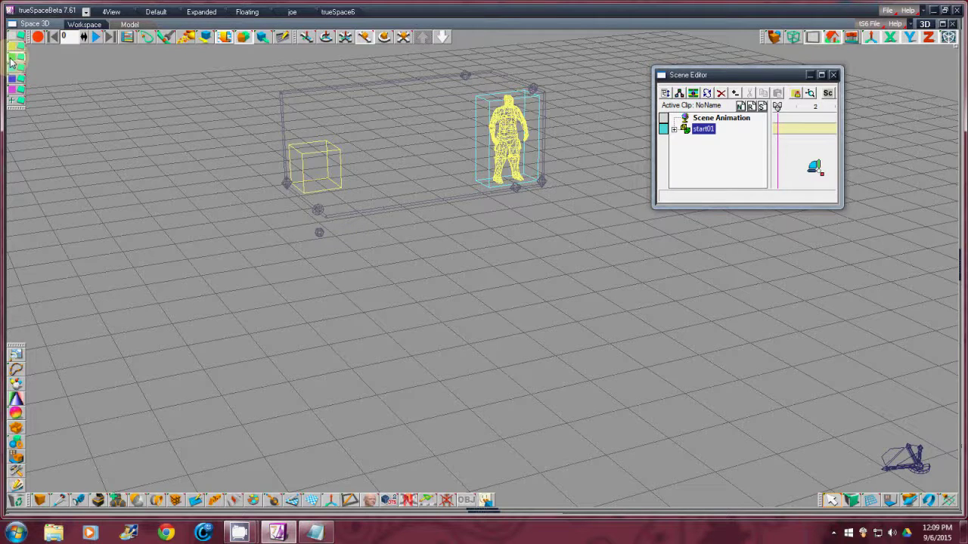
click(327, 416)
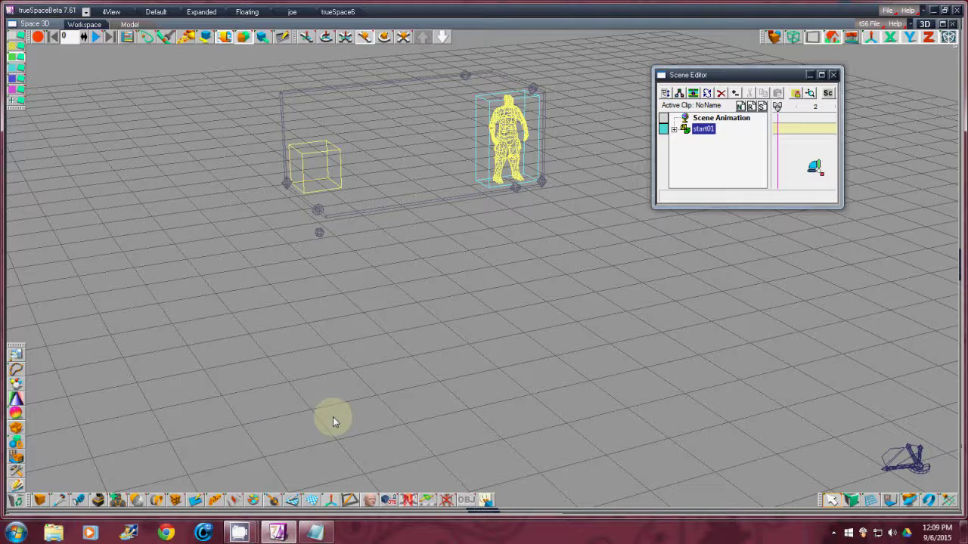
Step: Draw two cubes on the green layer, off to the side of the figure, as marker objects
click(40, 501)
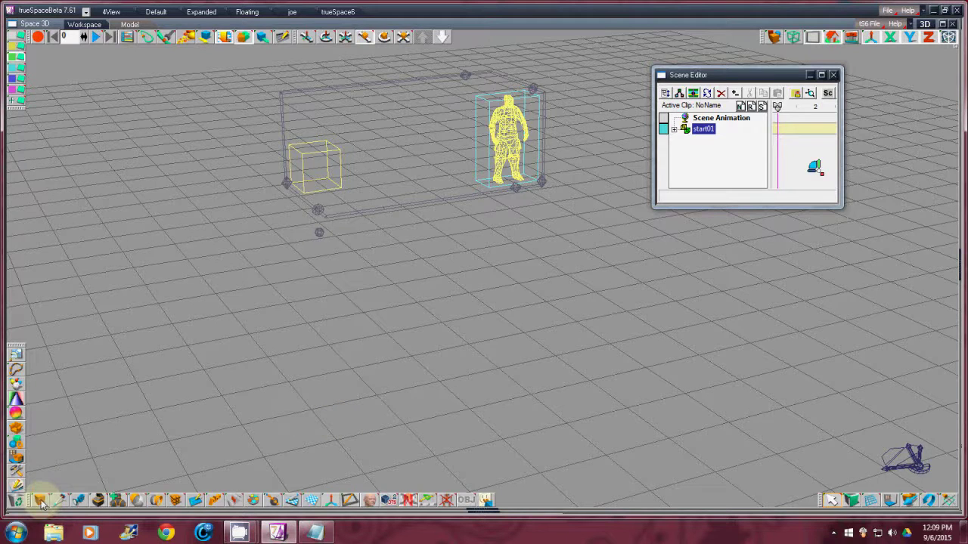
drag(42, 502, 119, 266)
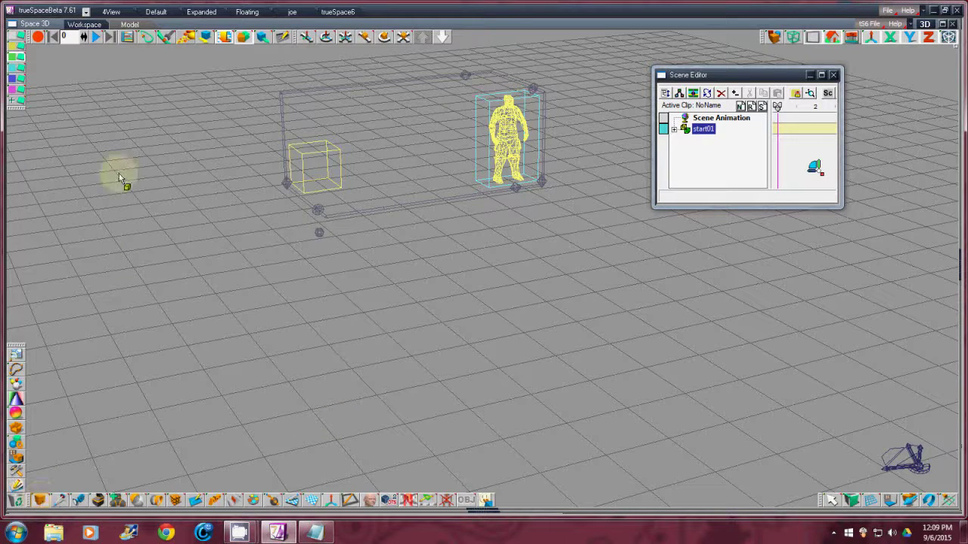
drag(112, 173, 111, 174)
drag(132, 221, 148, 253)
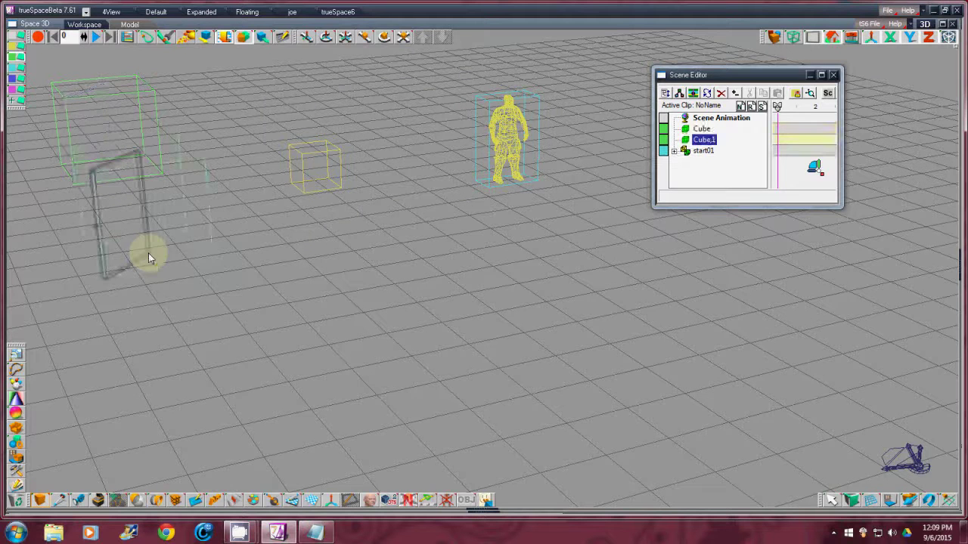
Step: Finish placing the second marker cube, check the marker names in the TStorque.txt notes and rename that cube as _detail64
click(212, 328)
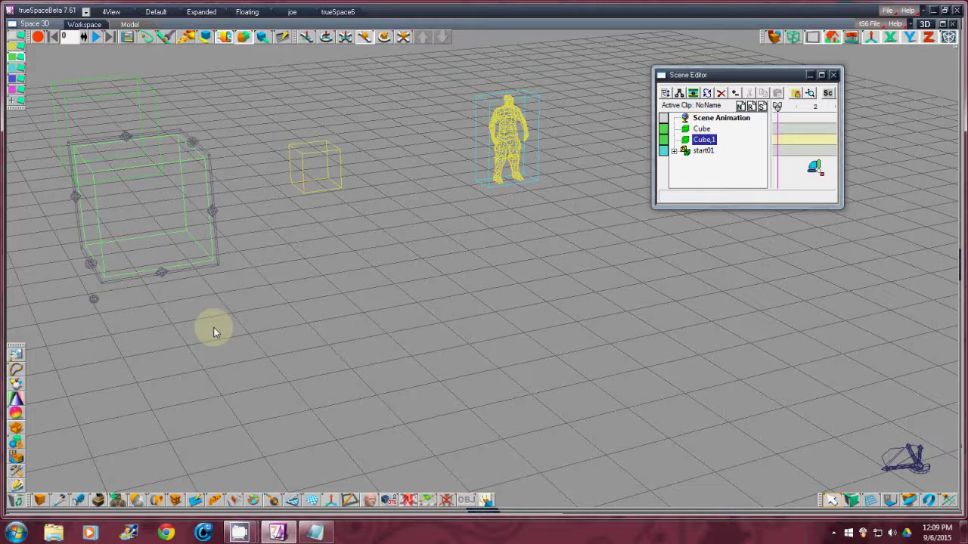
click(315, 532)
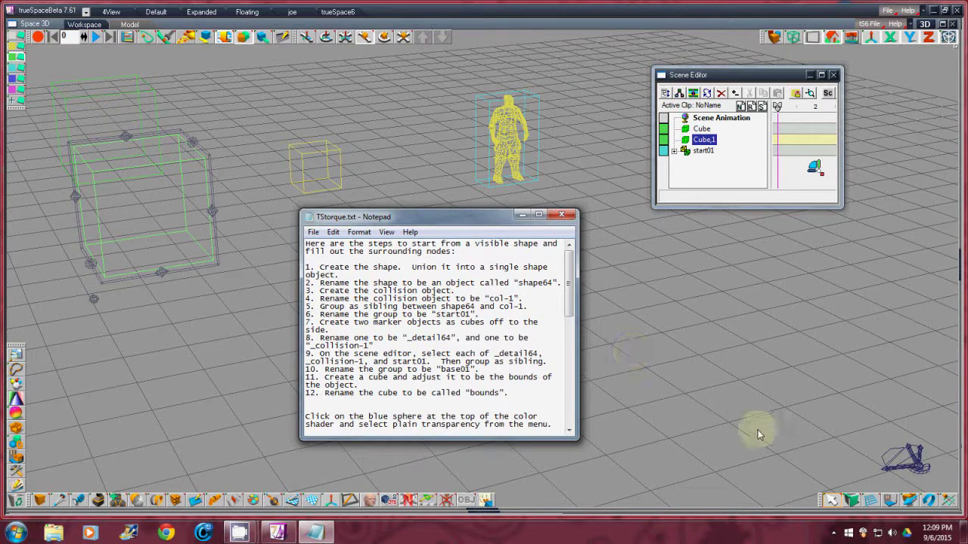
right_click(833, 503)
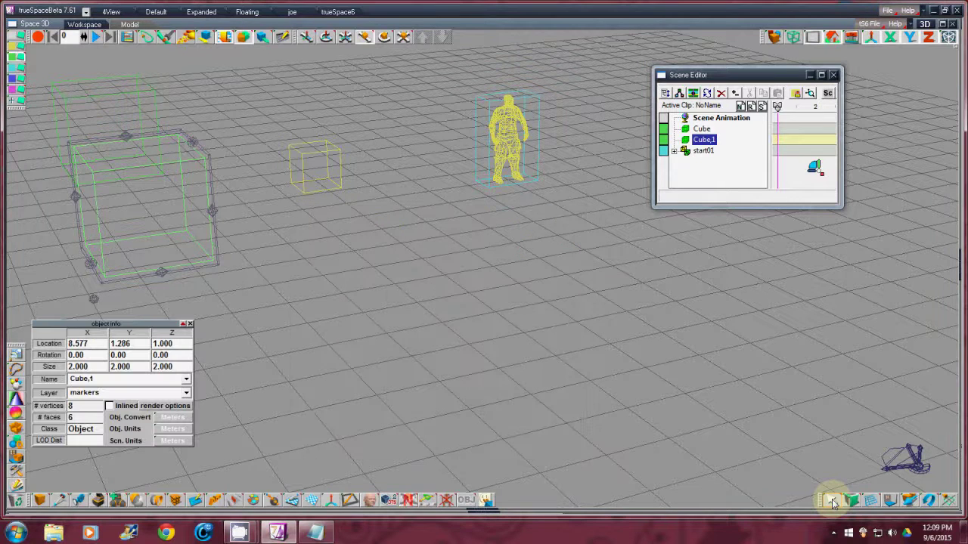
double_click(108, 378)
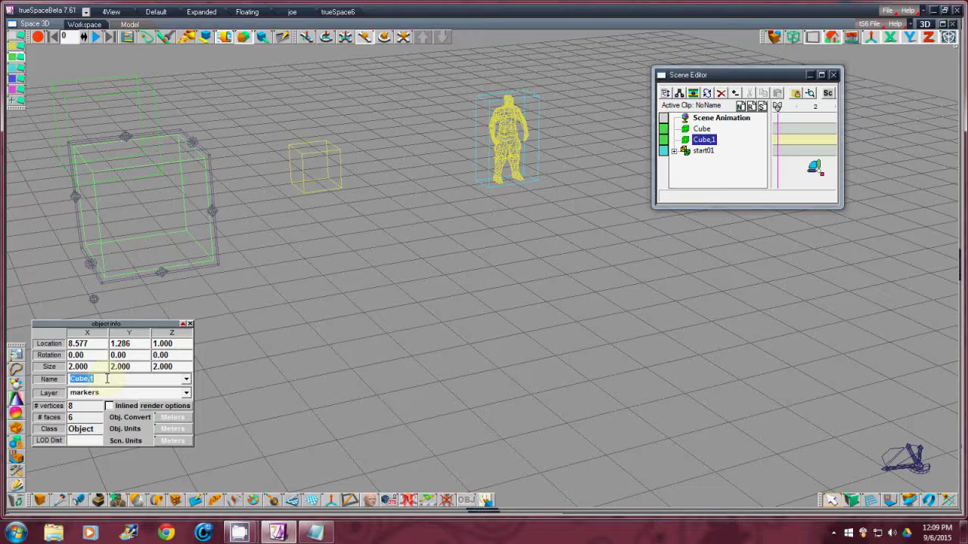
key(BackSpace)
text(_de)
text(tail64)
key(Return)
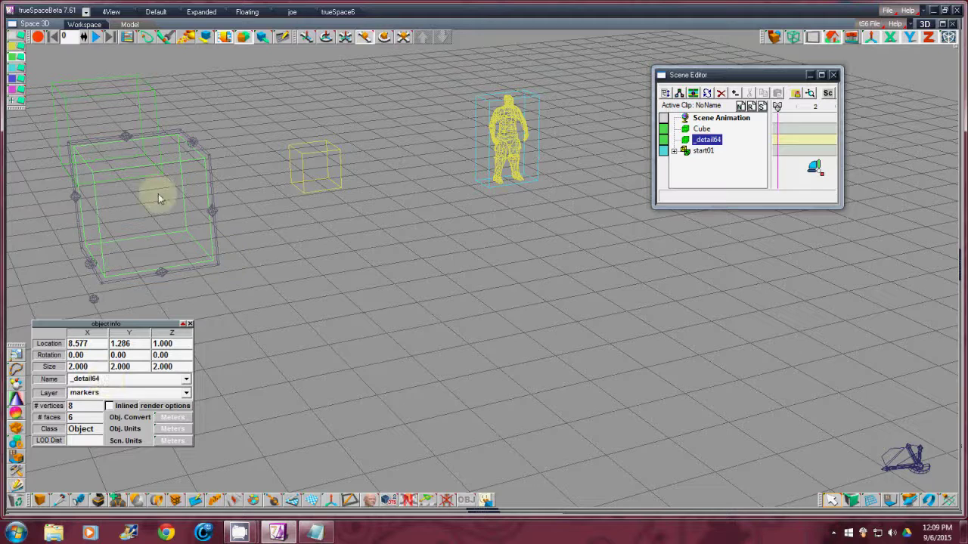
Step: Copy the second marker name from the notes and rename the other green cube as _collision-1
click(106, 108)
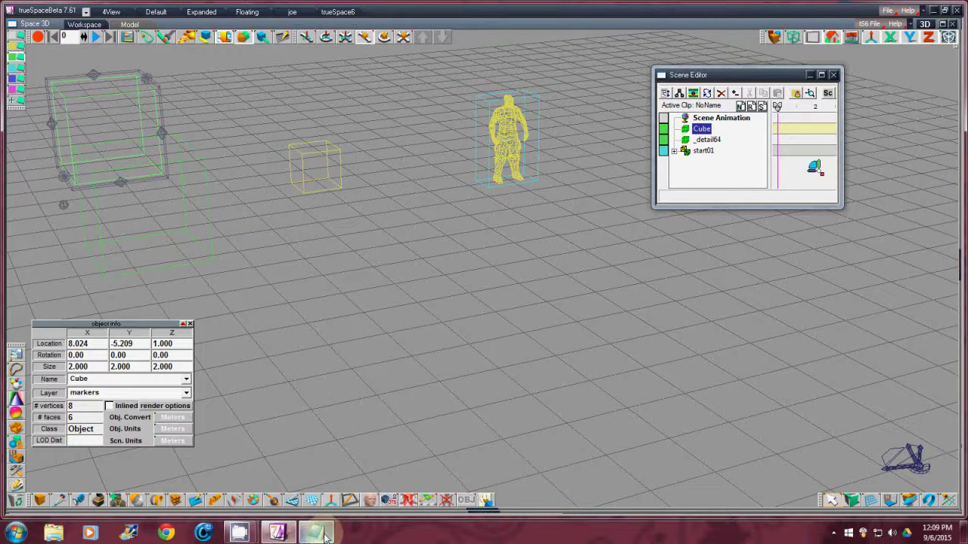
click(316, 533)
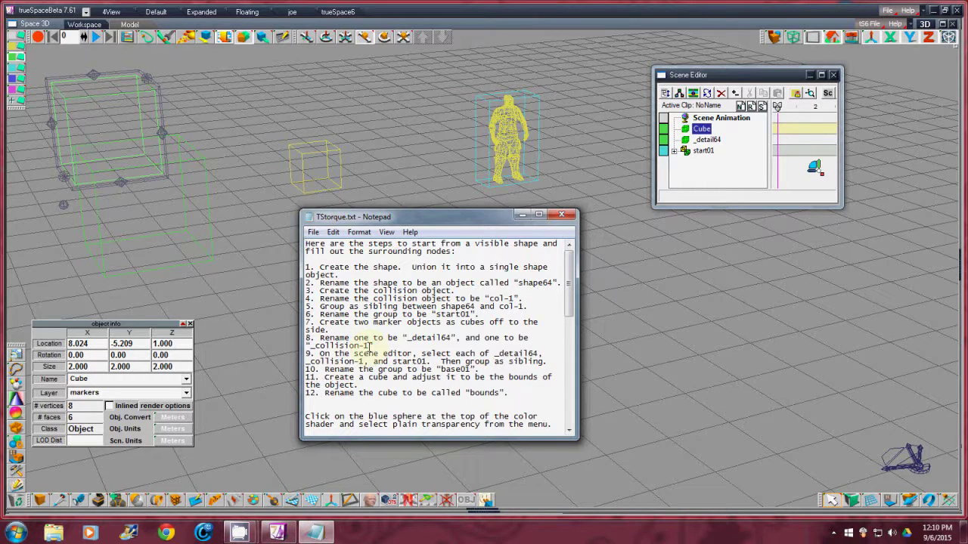
drag(370, 346, 309, 347)
right_click(349, 347)
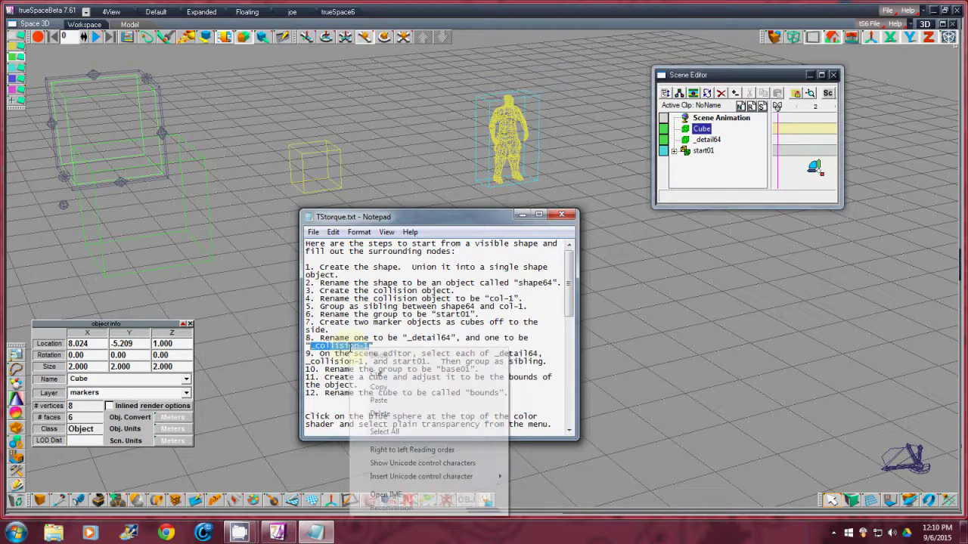
click(372, 388)
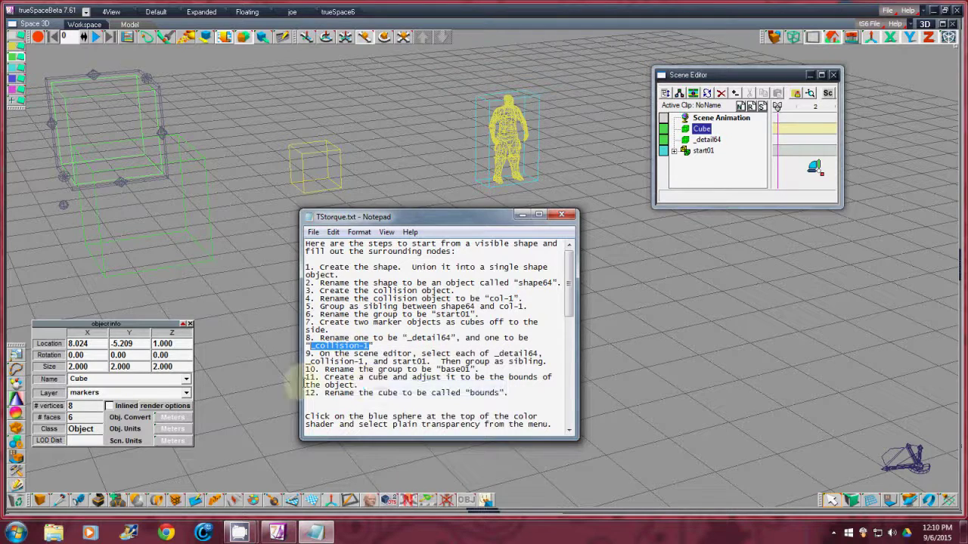
double_click(114, 379)
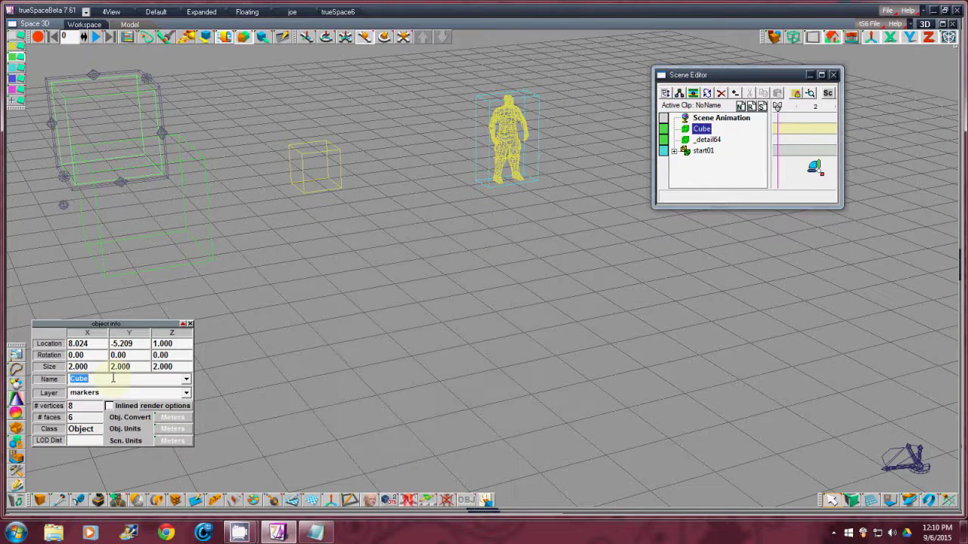
key(ctrl+v)
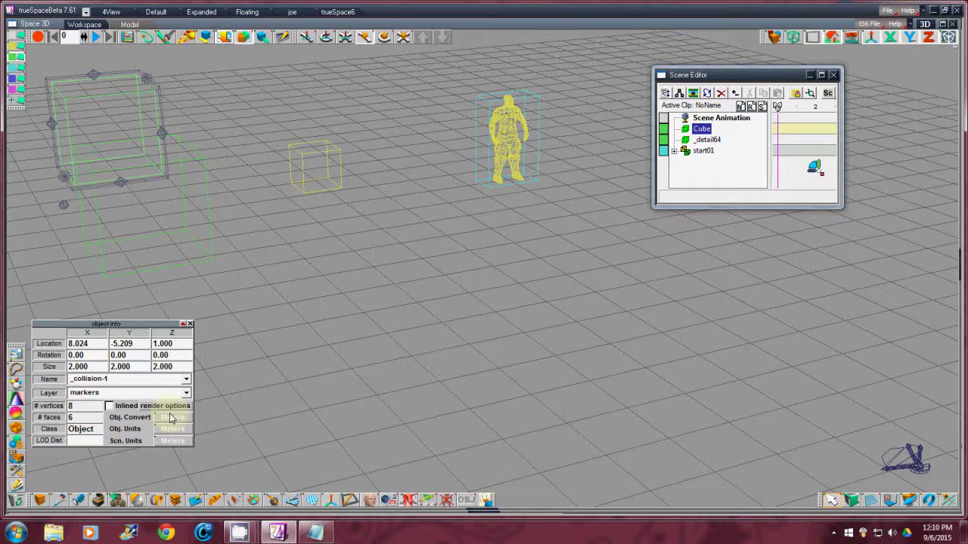
key(Return)
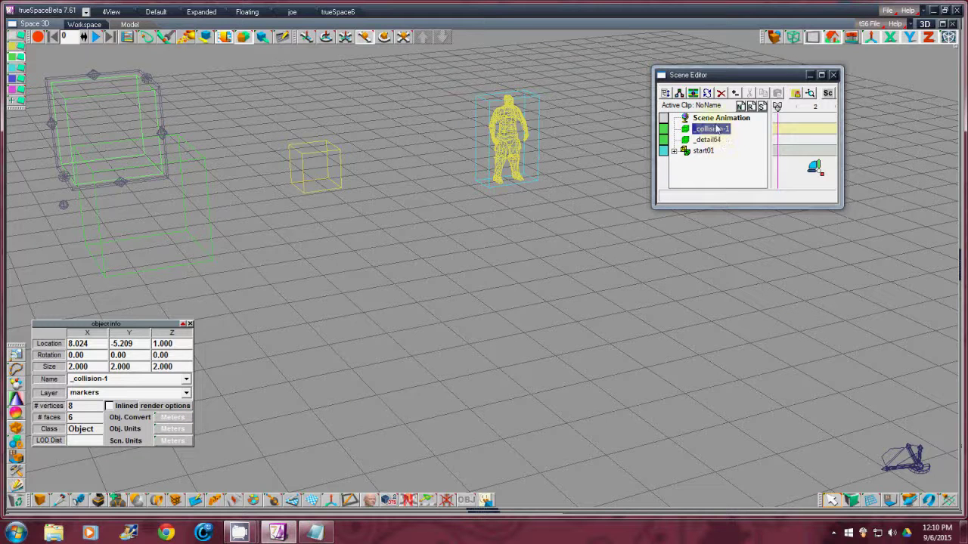
Step: Check the grouping instruction in the notes and group start01, _detail64 and _collision-1 as siblings
click(321, 534)
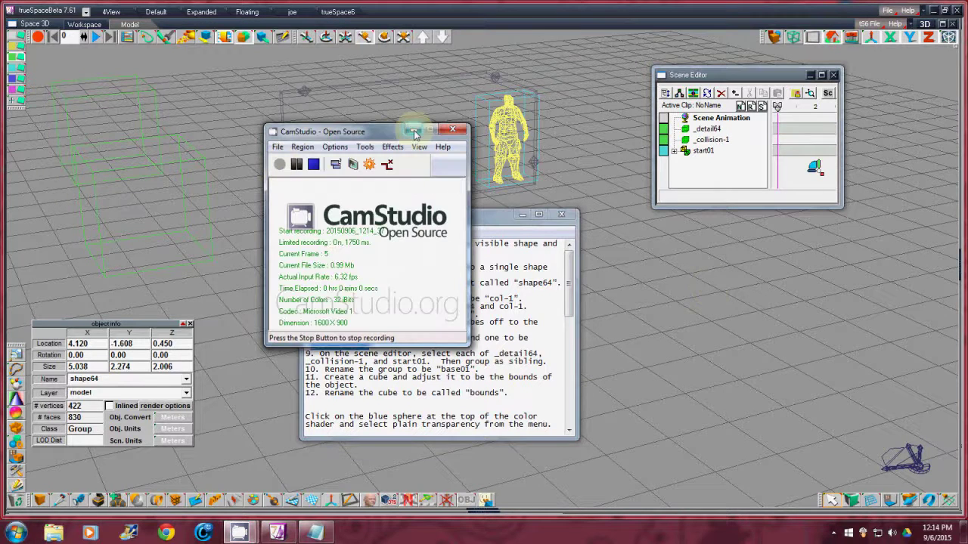
click(490, 215)
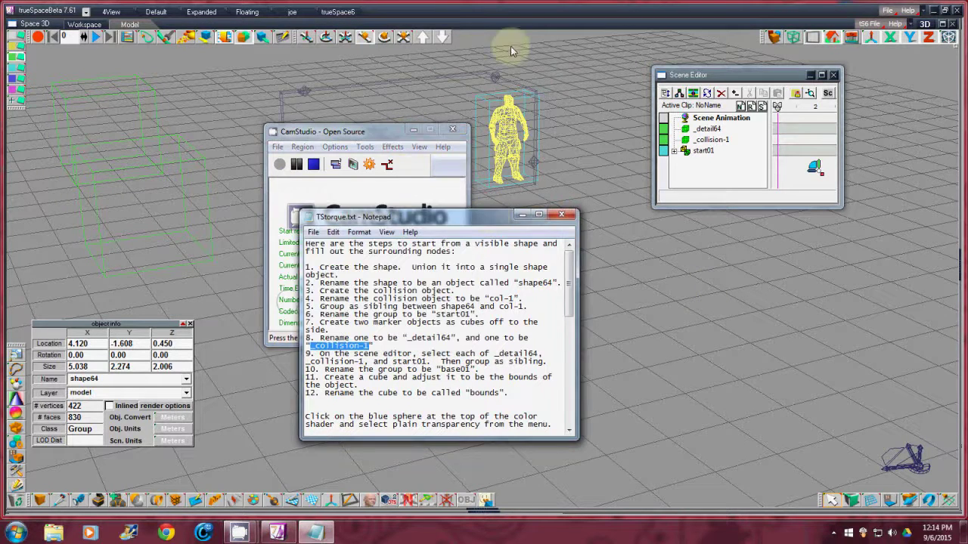
click(542, 17)
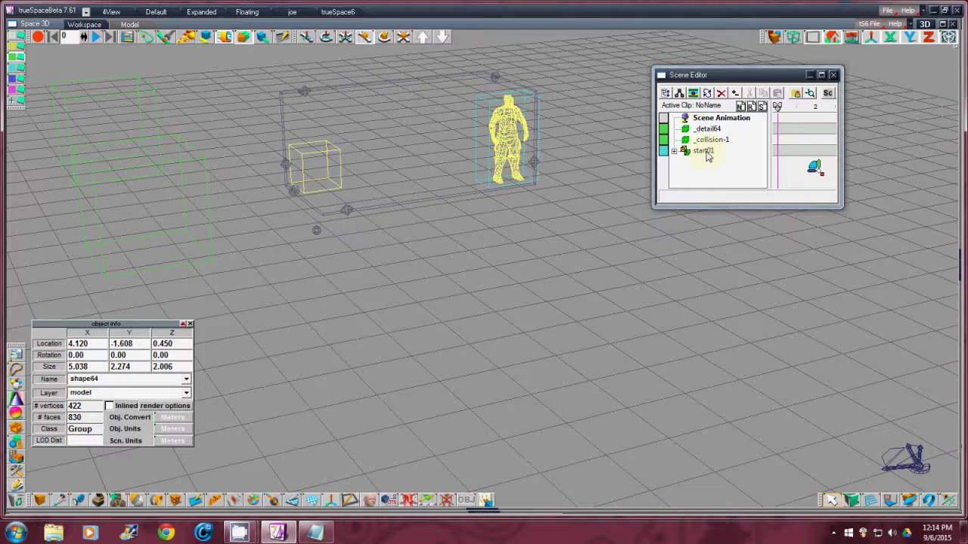
drag(707, 155, 713, 137)
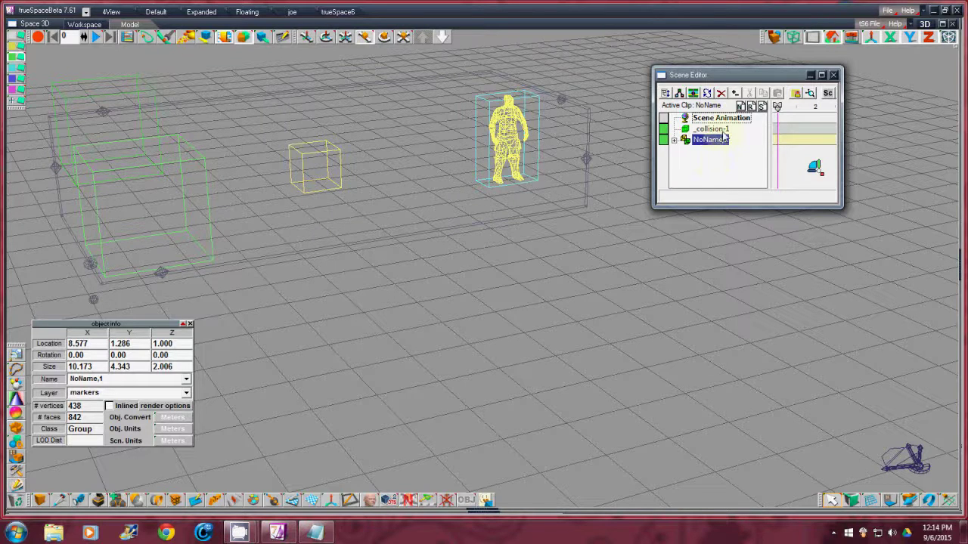
click(712, 129)
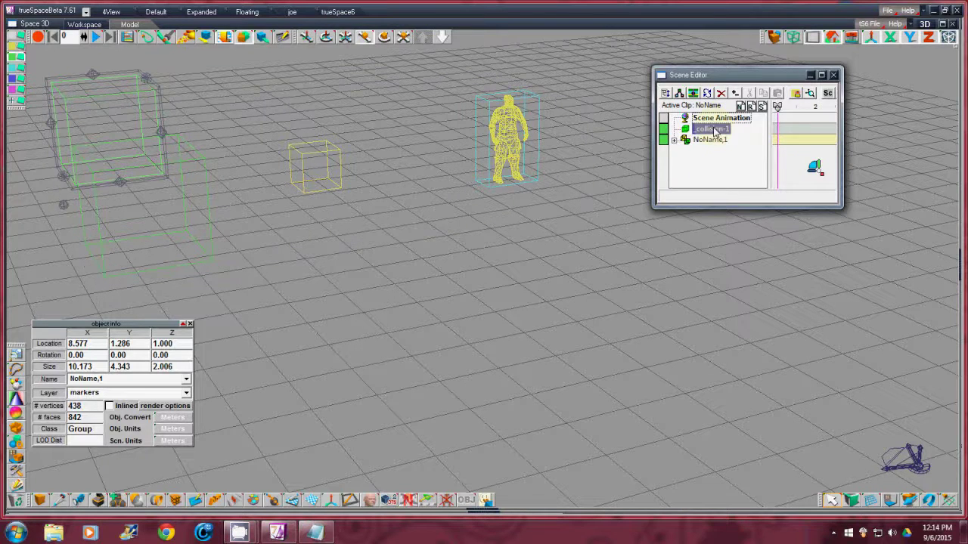
drag(714, 130, 712, 141)
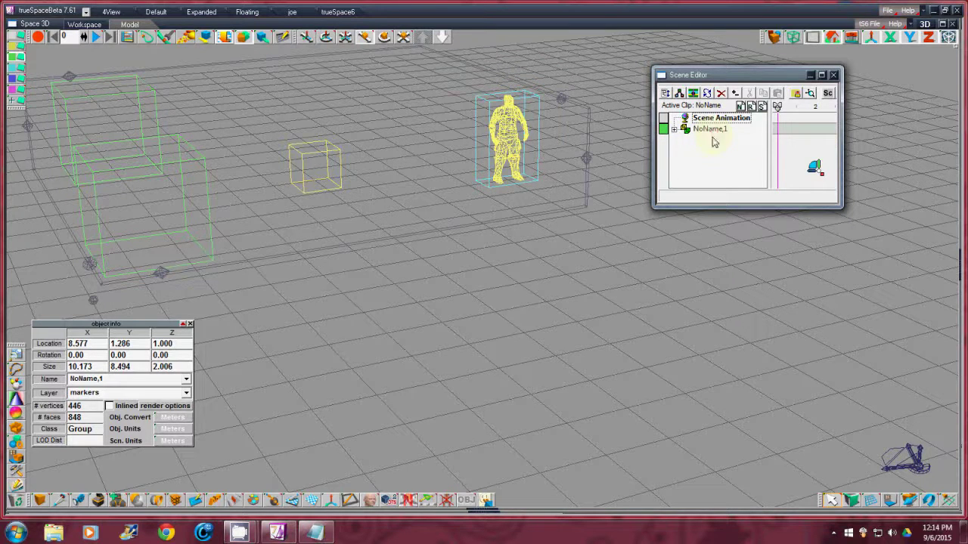
Step: Rename the new top-level group as base01 in the Scene Editor
click(714, 130)
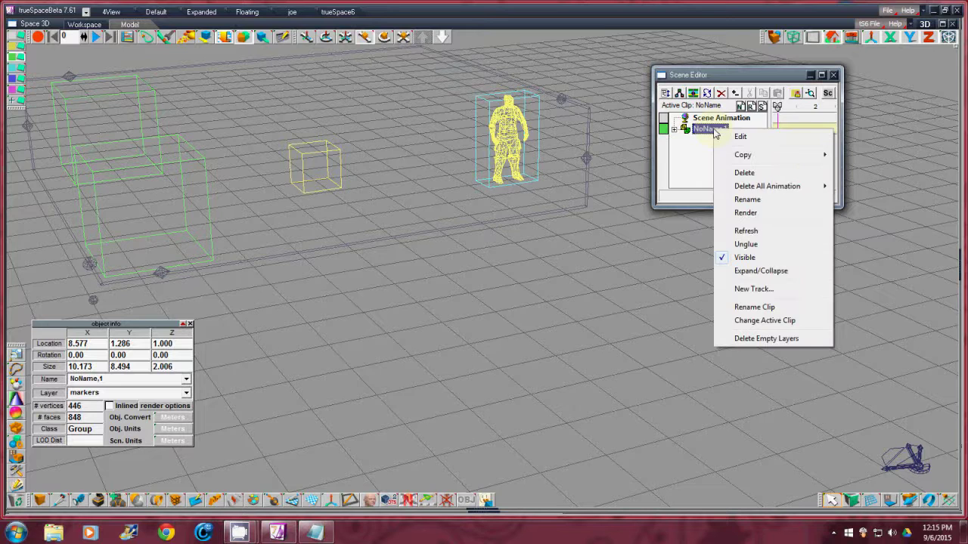
click(744, 200)
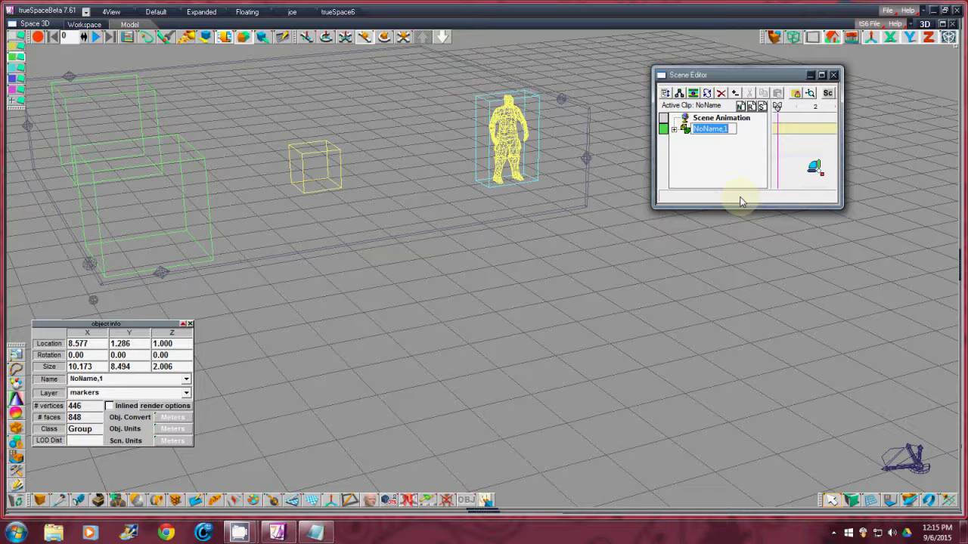
text(base01)
key(Return)
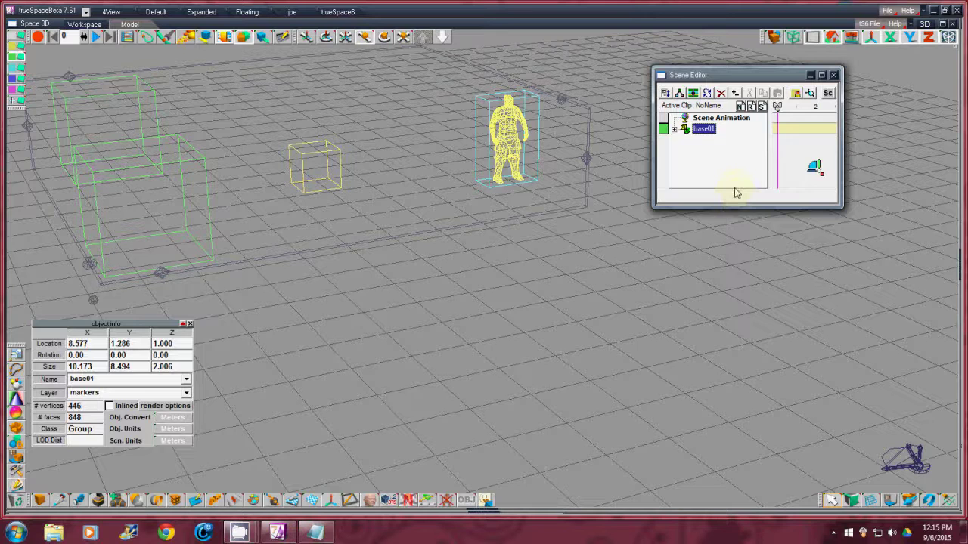
Step: Expand base01, start01 and shape64 in the Scene Editor to examine the node hierarchy, and collapse start01 again
click(673, 130)
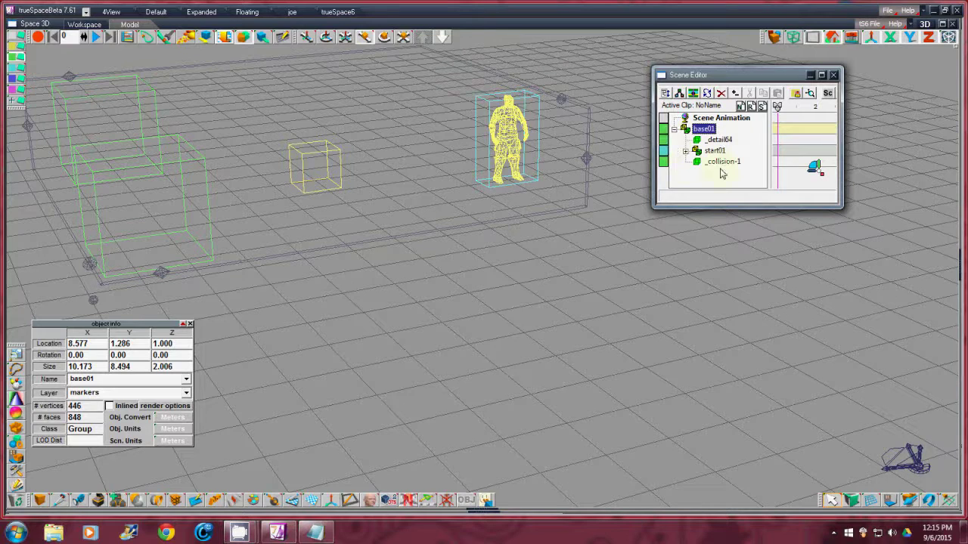
click(686, 151)
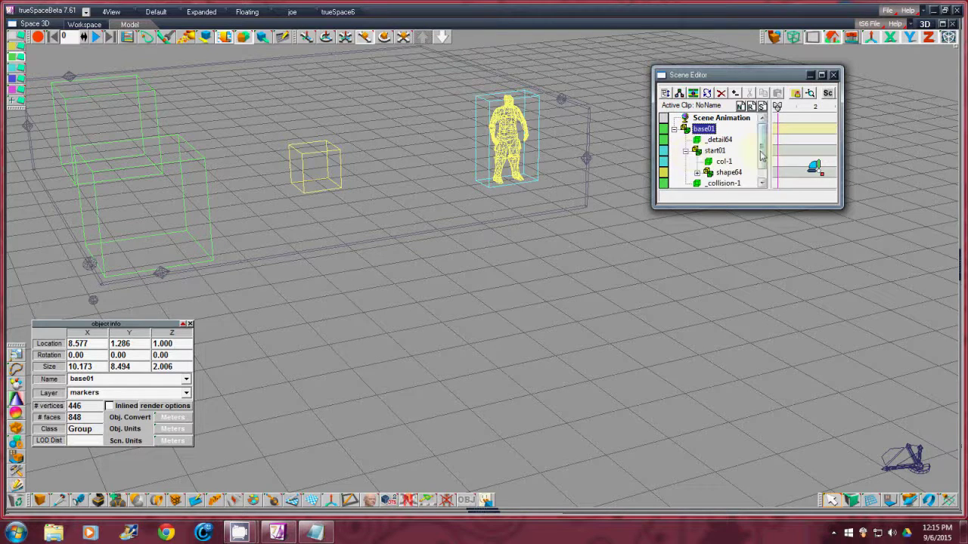
scroll(760, 157, down, 1)
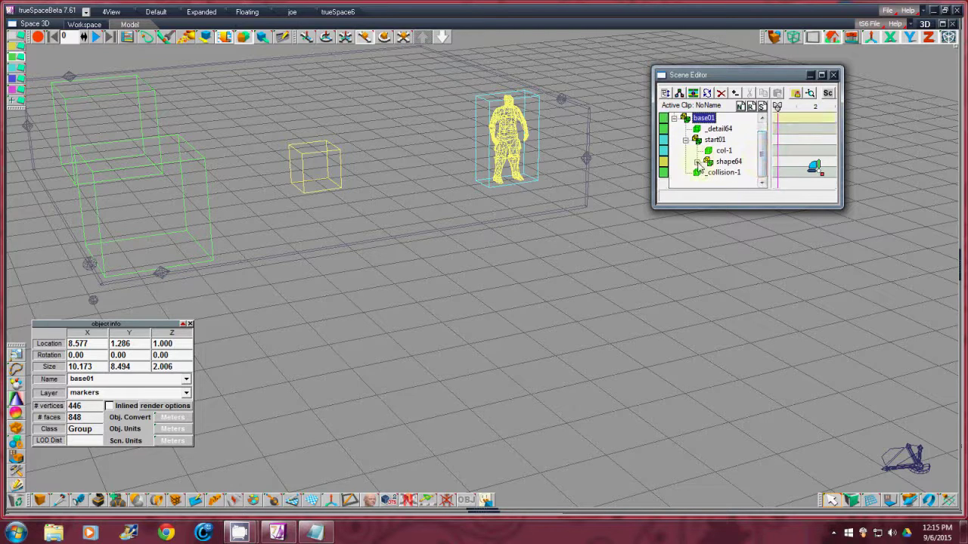
click(697, 162)
scroll(760, 161, down, 1)
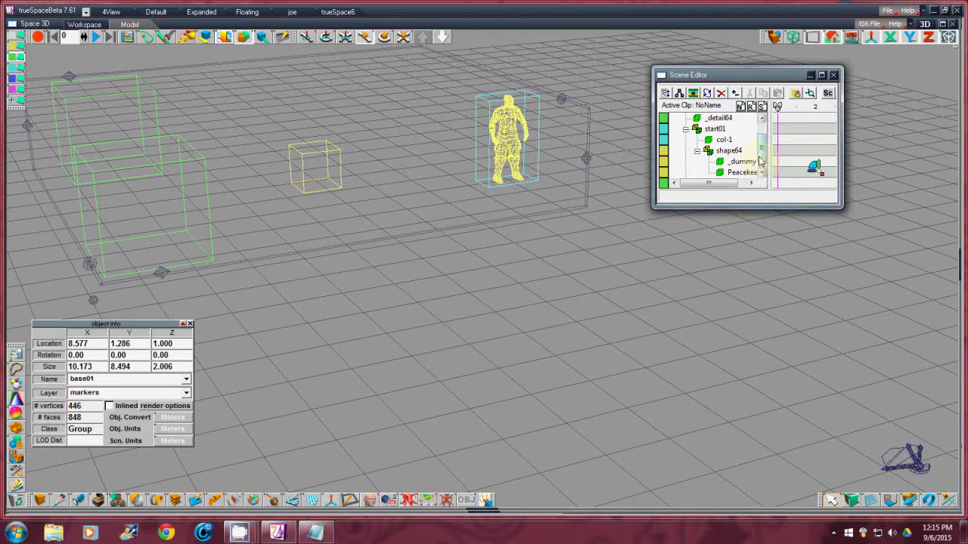
scroll(766, 157, up, 2)
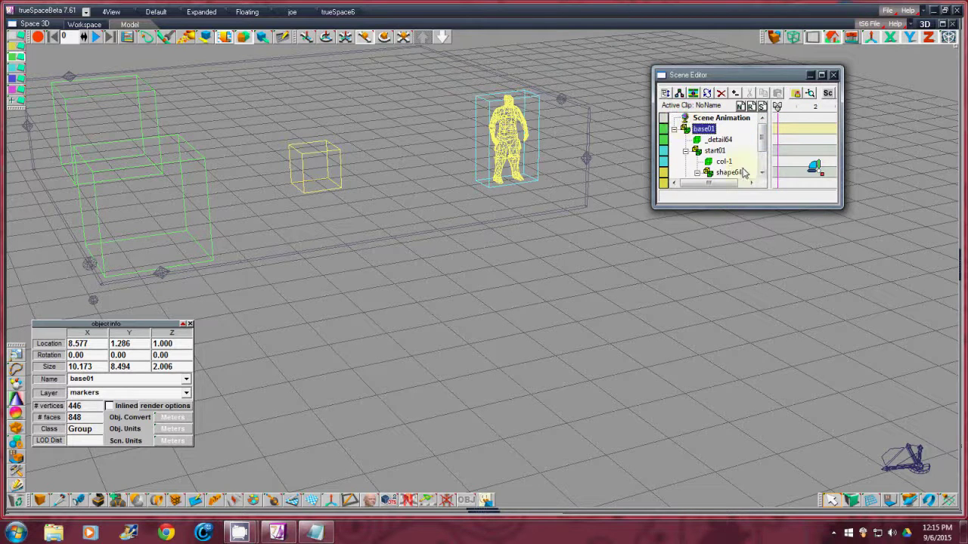
click(686, 152)
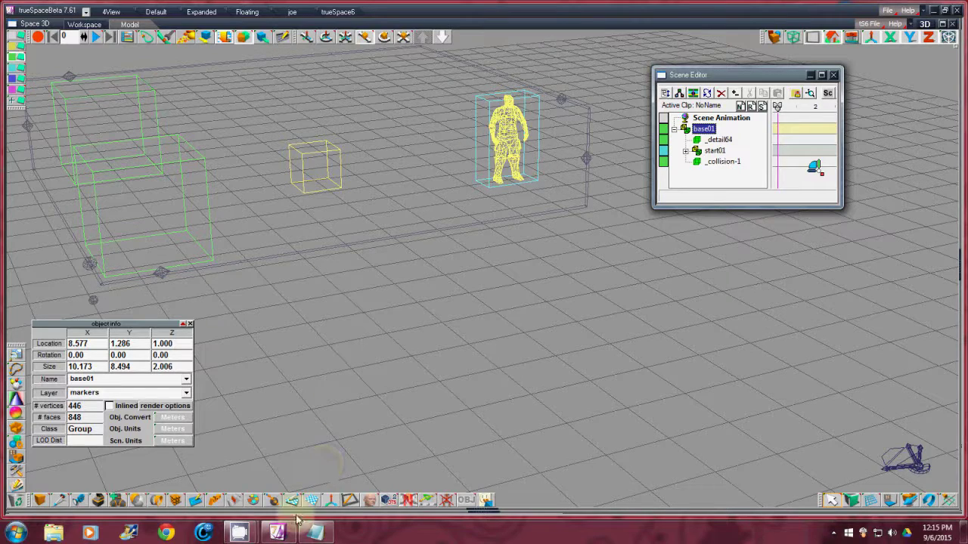
mouse_move(239, 534)
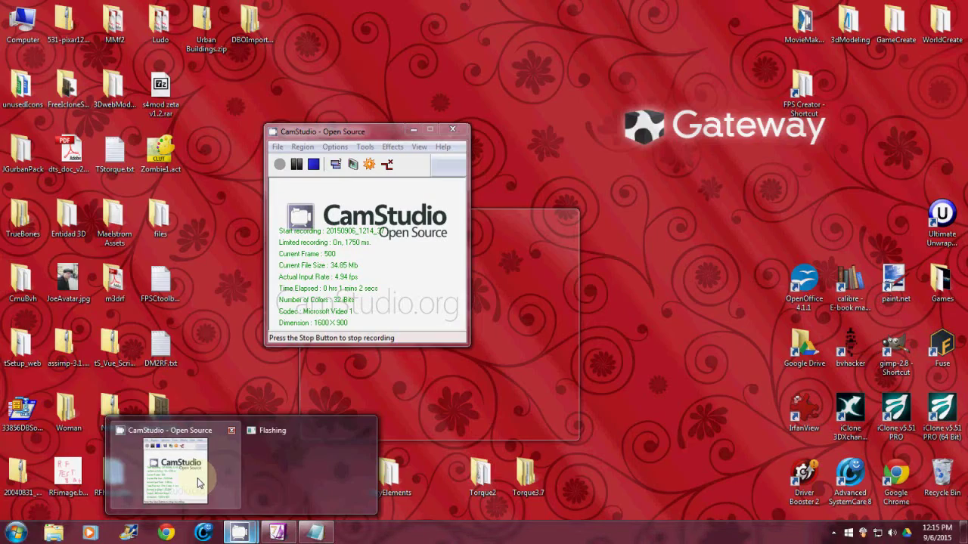
click(198, 484)
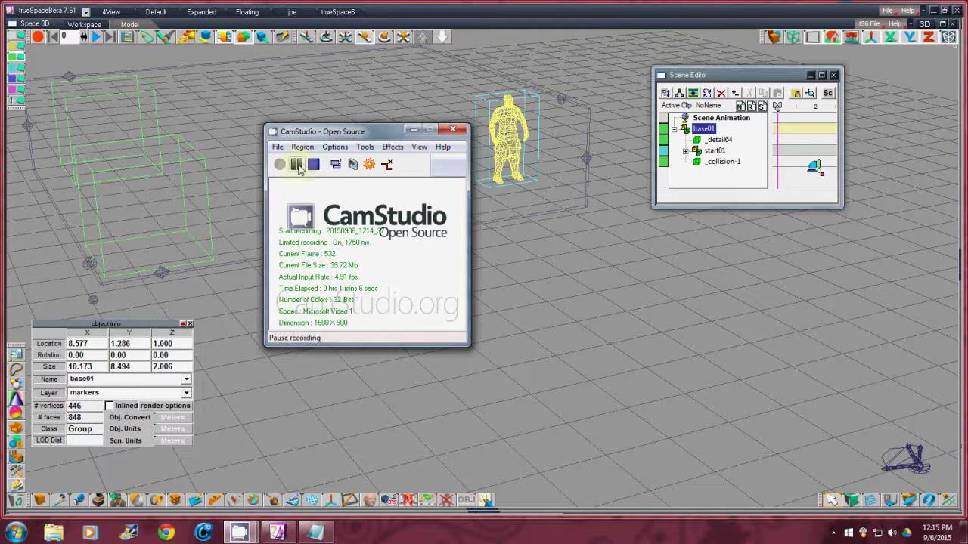
click(297, 165)
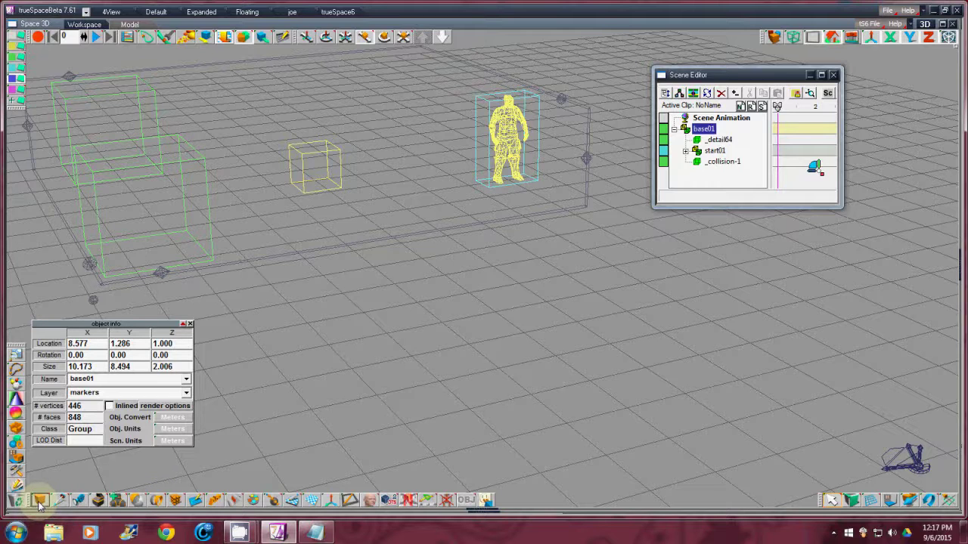
Step: Add a 2 × 2 × 2 cube on the bounds layer and move it over the figure
drag(39, 502, 417, 333)
drag(521, 266, 524, 263)
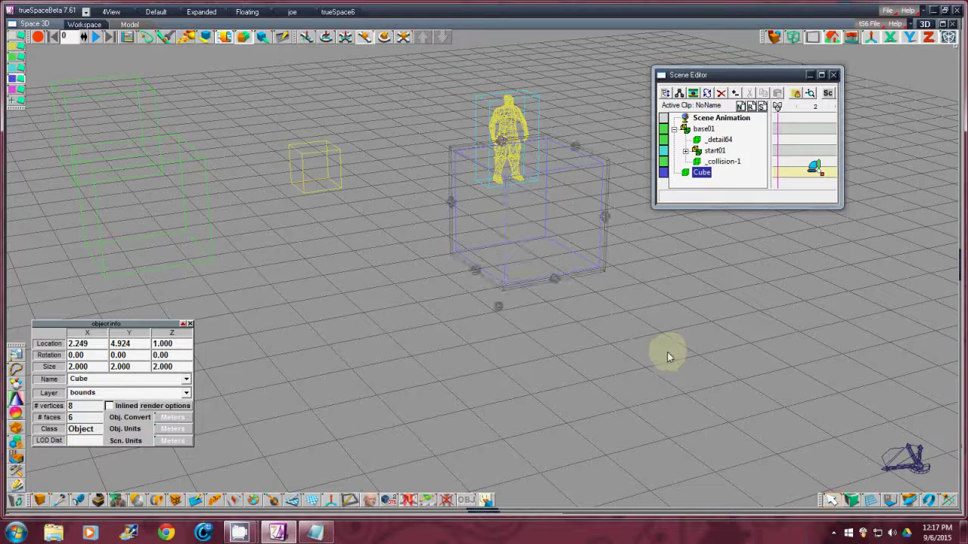
drag(484, 270, 482, 274)
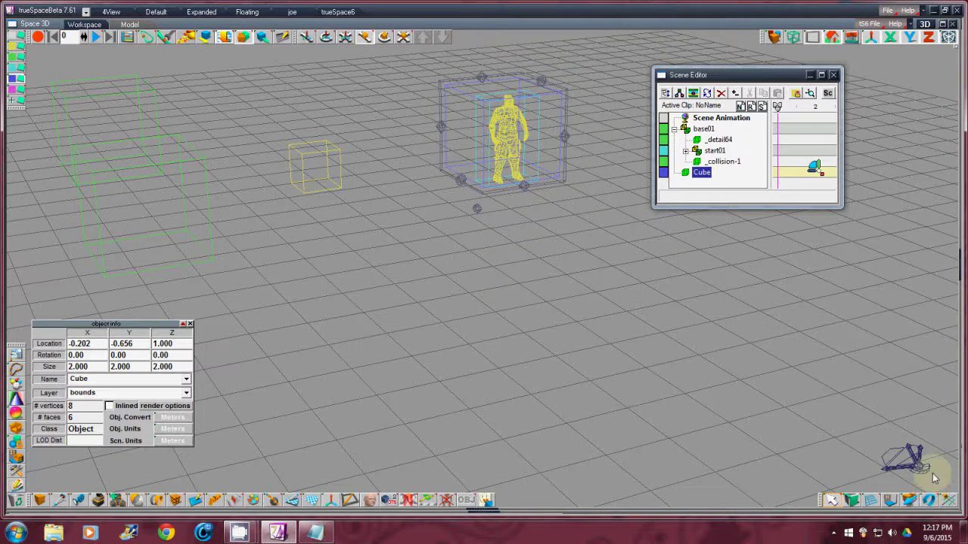
Step: Fit the bounds cube closely around the figure, shrinking it to about 1.5 in X and 0.76 in Y
drag(924, 473, 482, 270)
drag(454, 111, 484, 272)
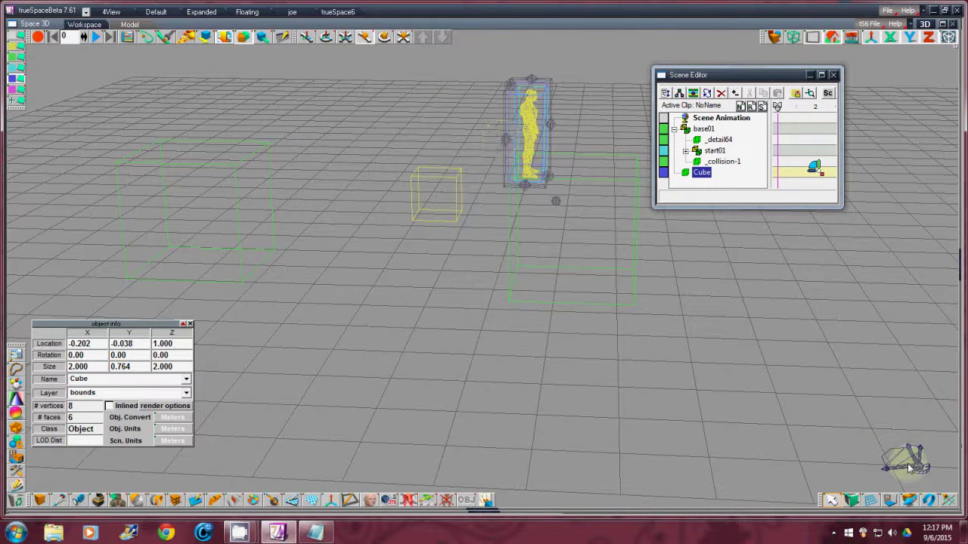
drag(922, 472, 895, 412)
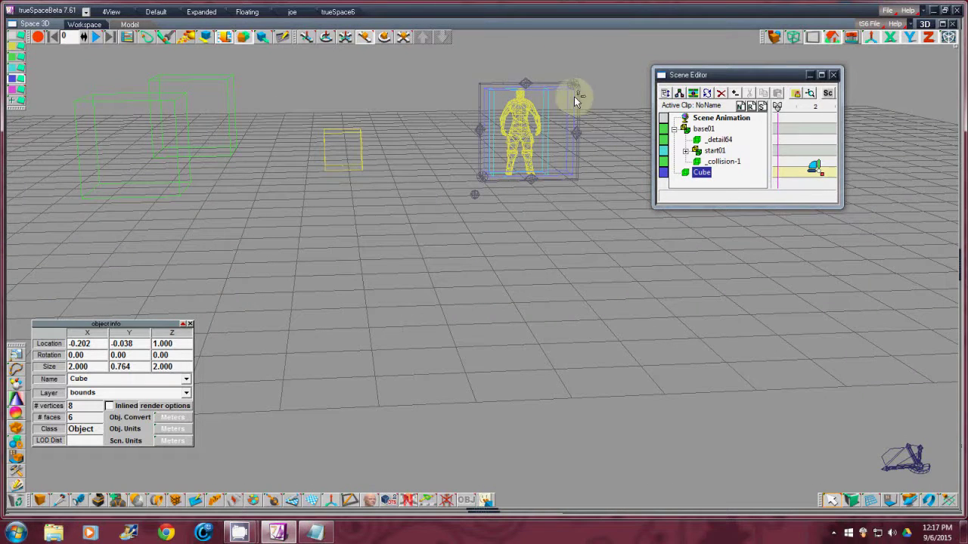
drag(581, 96, 484, 272)
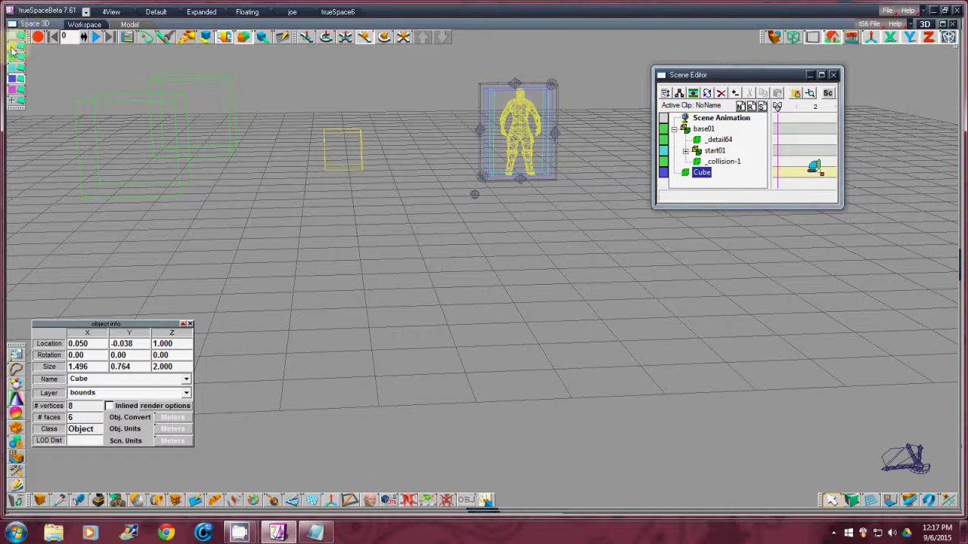
Step: Hide the remaining layers so only the bounds layer shows, and rename its cube as _bounds
click(54, 44)
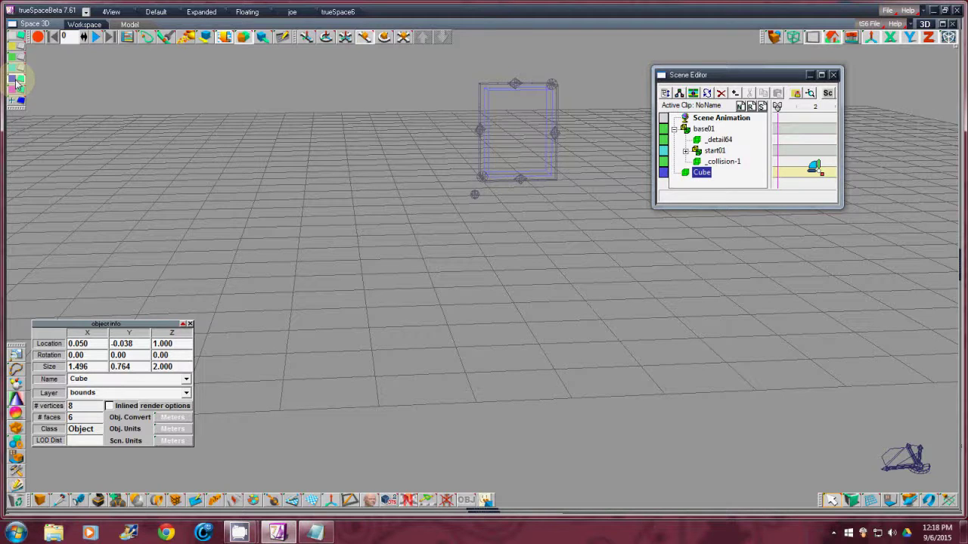
double_click(94, 379)
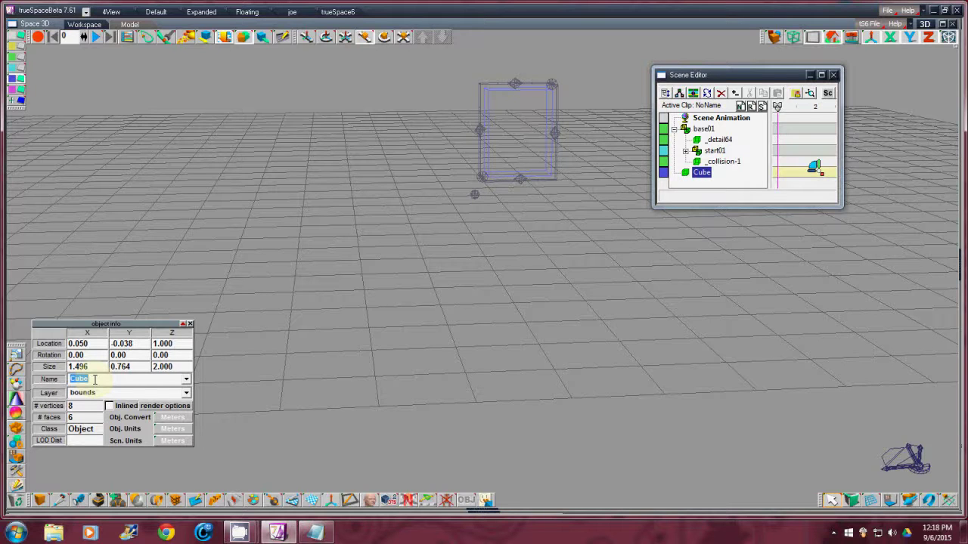
key(BackSpace)
text(_bounds)
key(Return)
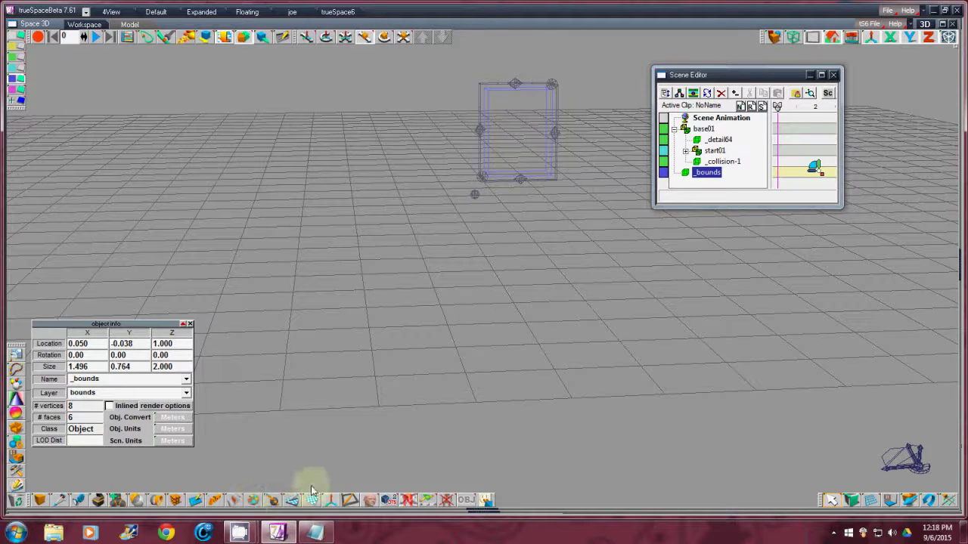
Step: Set the axes of the _bounds cube to location 0 in Z and X without moving its geometry
click(332, 501)
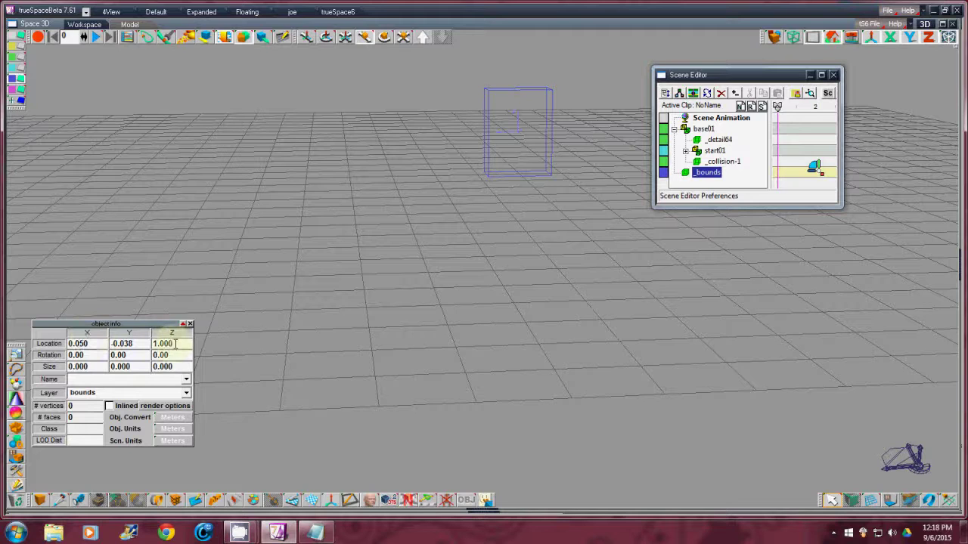
drag(174, 344, 149, 344)
text(0)
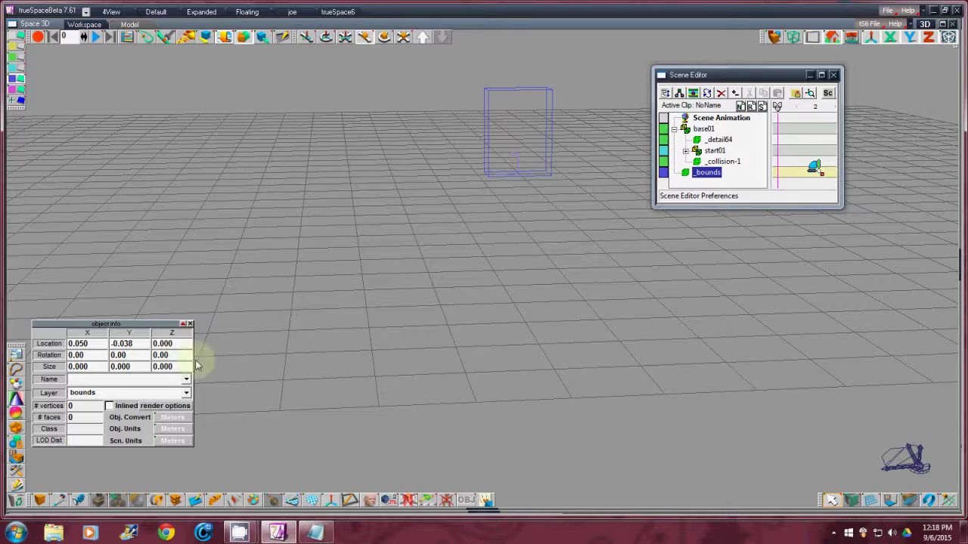
drag(921, 469, 484, 272)
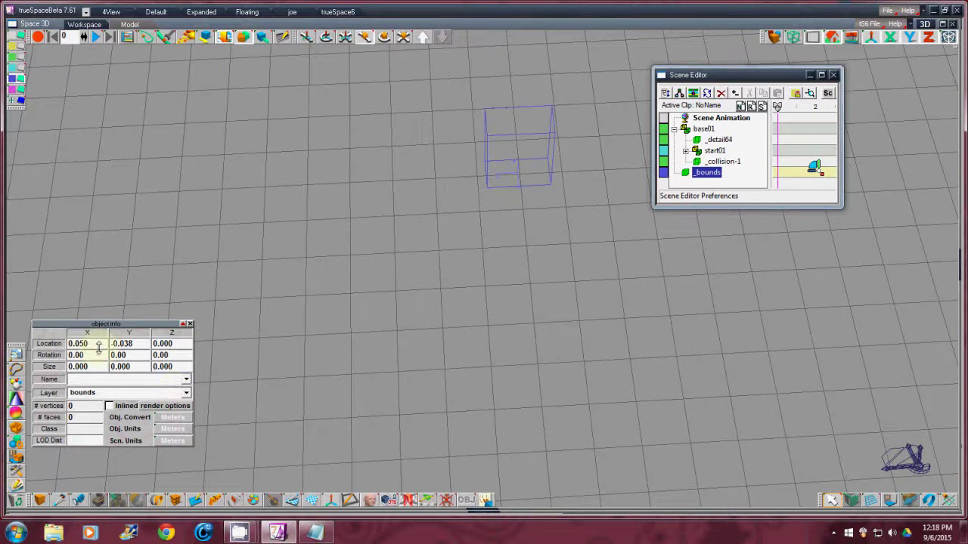
click(62, 344)
text(0)
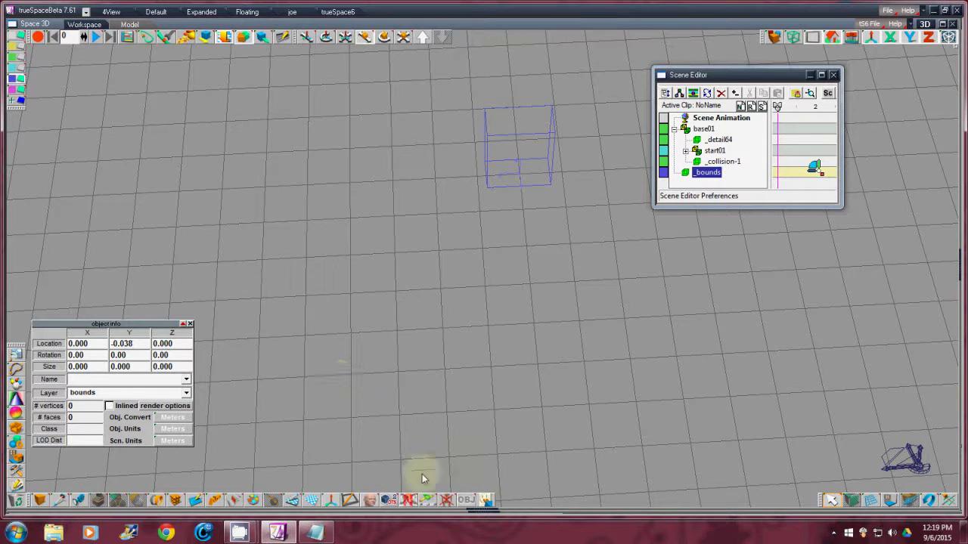
click(333, 502)
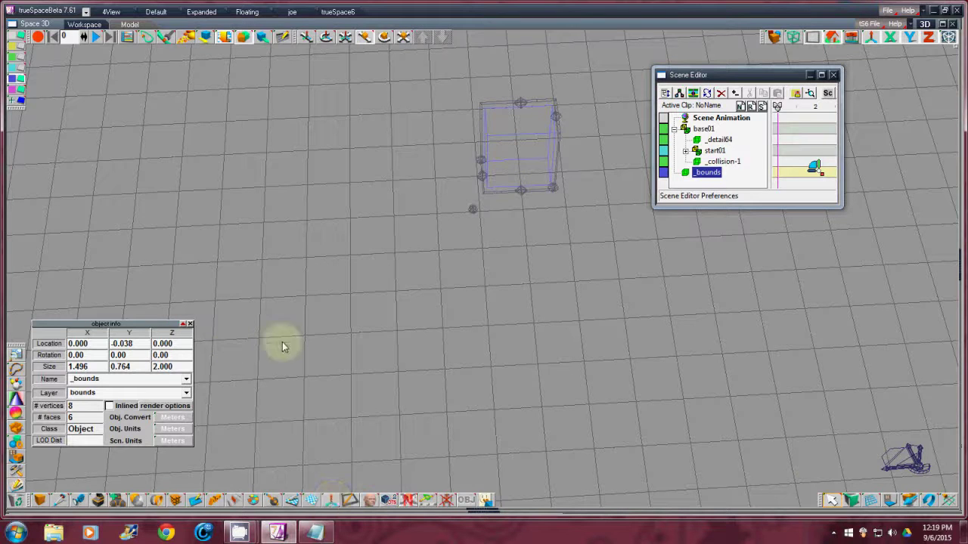
Step: Make the hidden layers with the figure and its surrounding marker and collision cubes visible again
drag(929, 475, 483, 272)
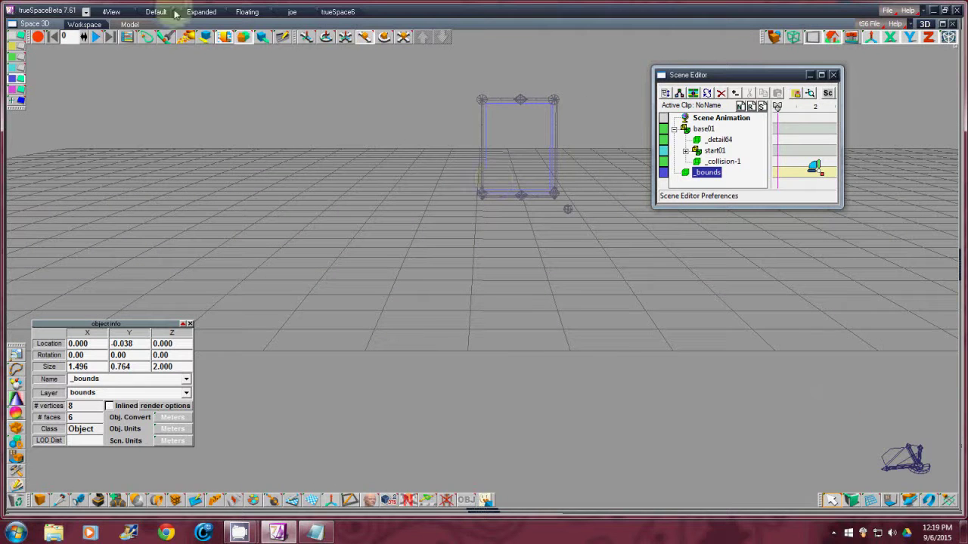
click(22, 47)
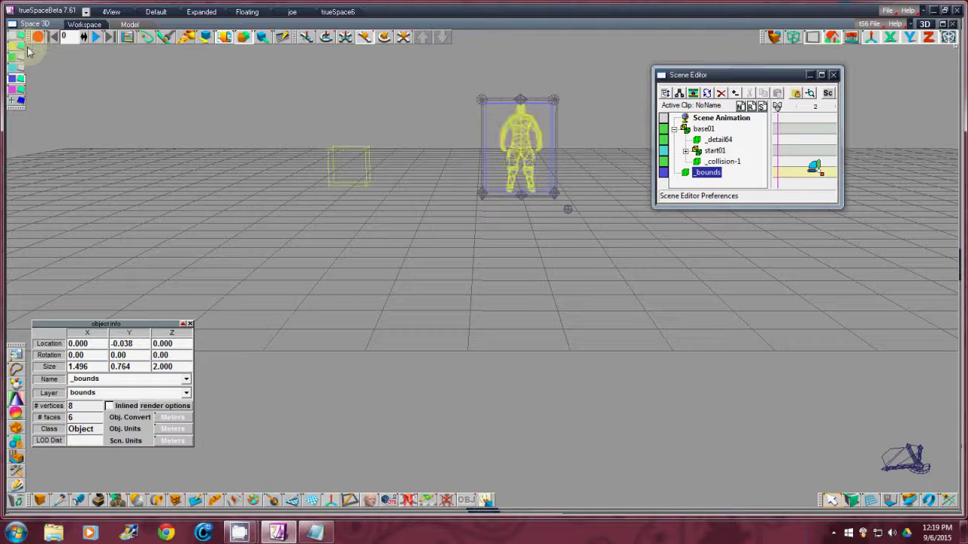
click(19, 59)
mouse_move(18, 69)
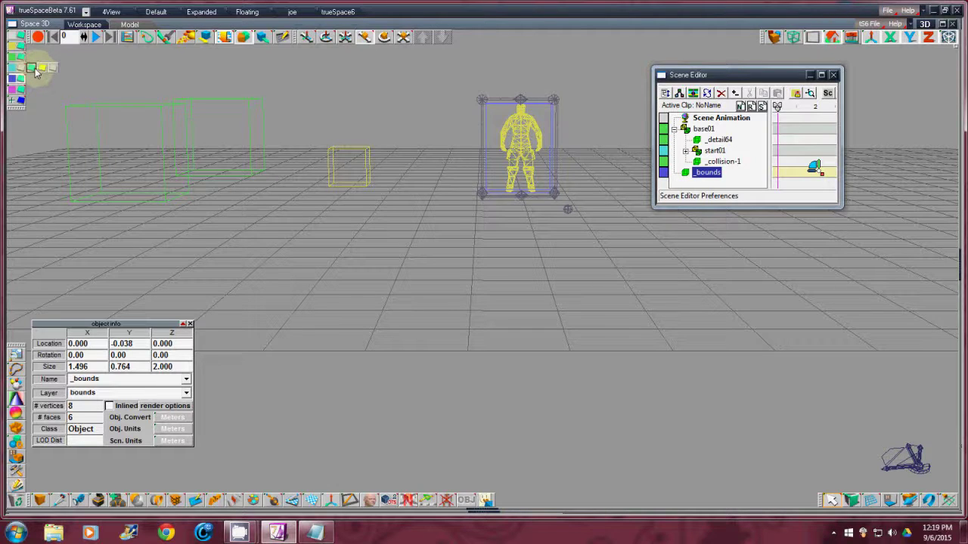
click(33, 70)
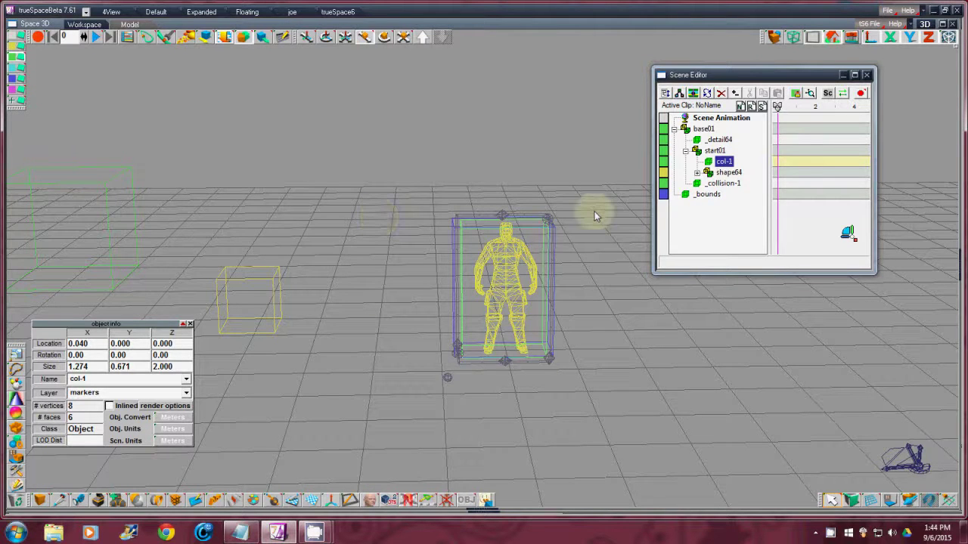
Step: Set the X location of the axes of col-1 to 0
click(724, 162)
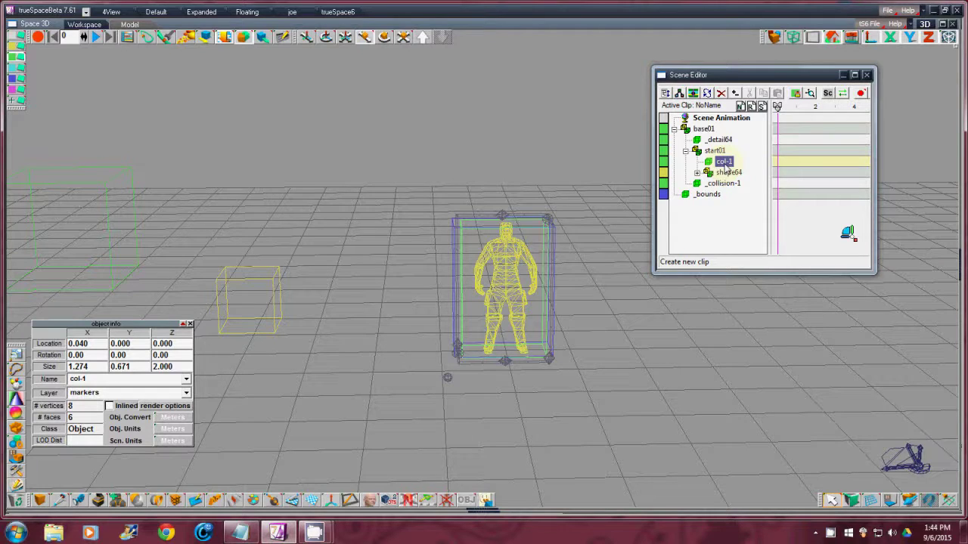
click(330, 502)
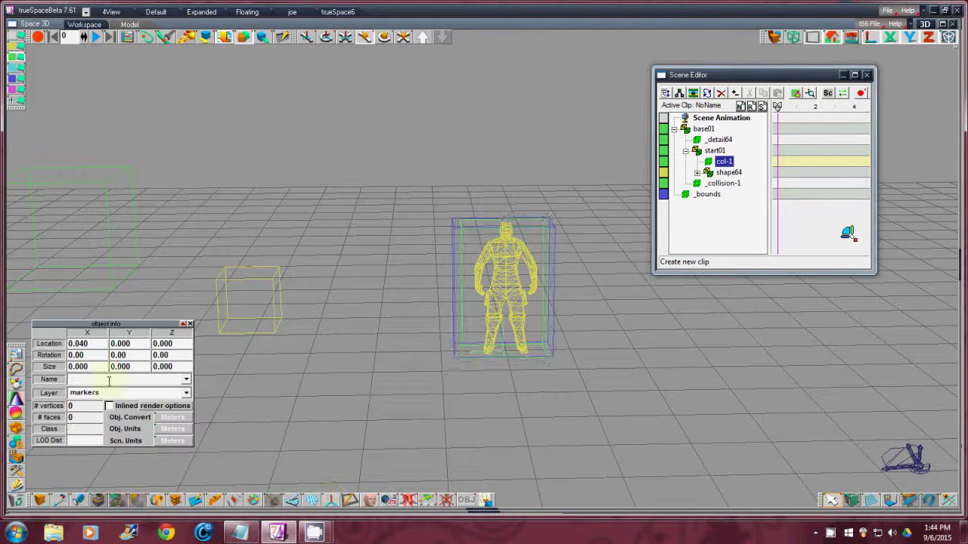
double_click(93, 343)
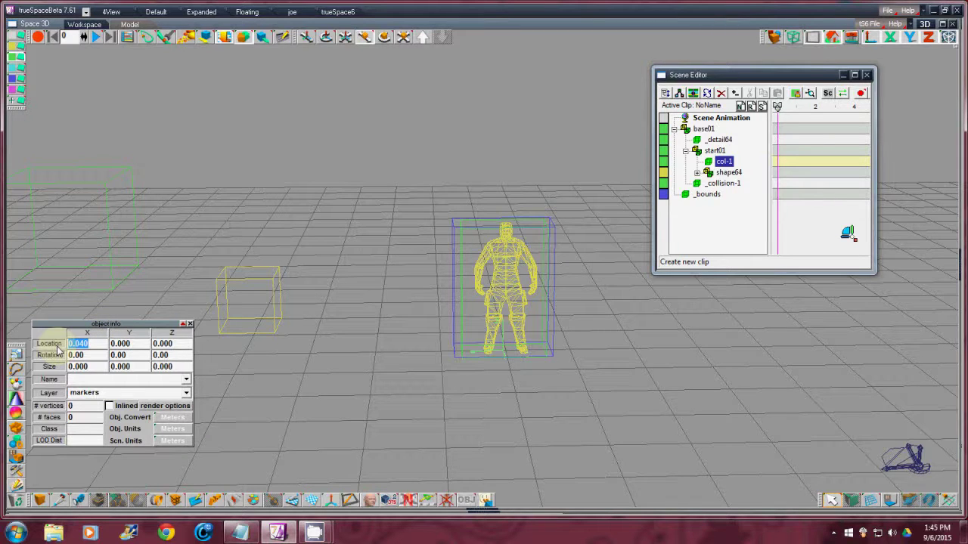
text(0)
key(Return)
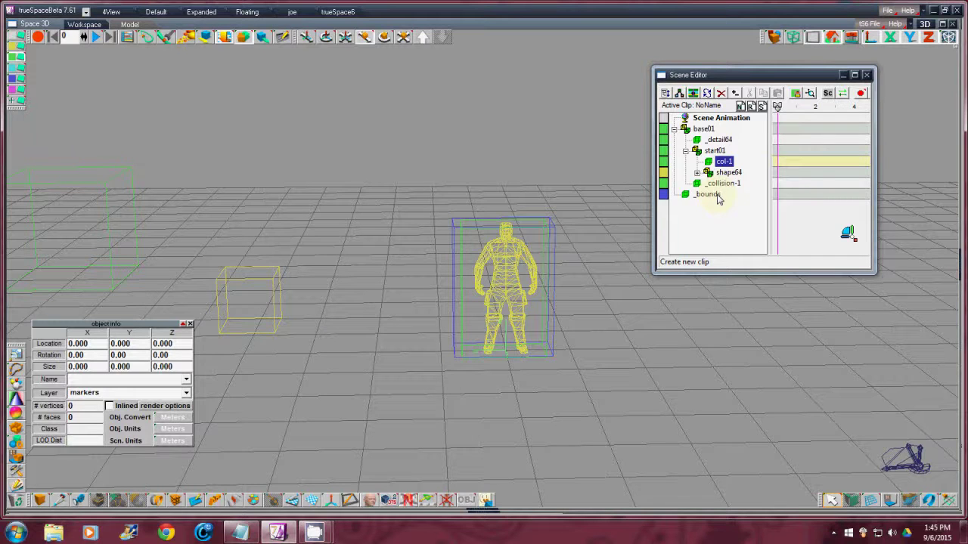
click(330, 502)
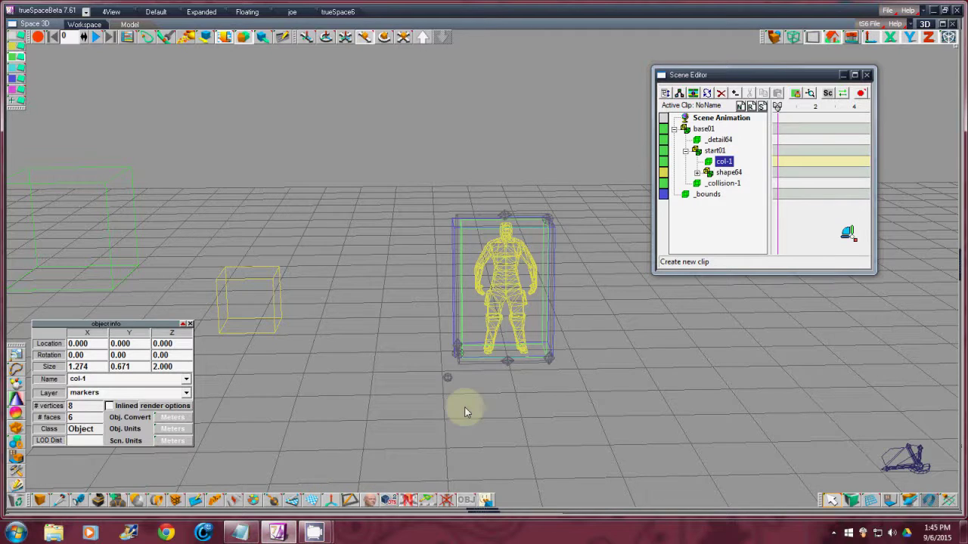
Step: Set the Y location of the axes of the _bounds cube to 0
click(719, 199)
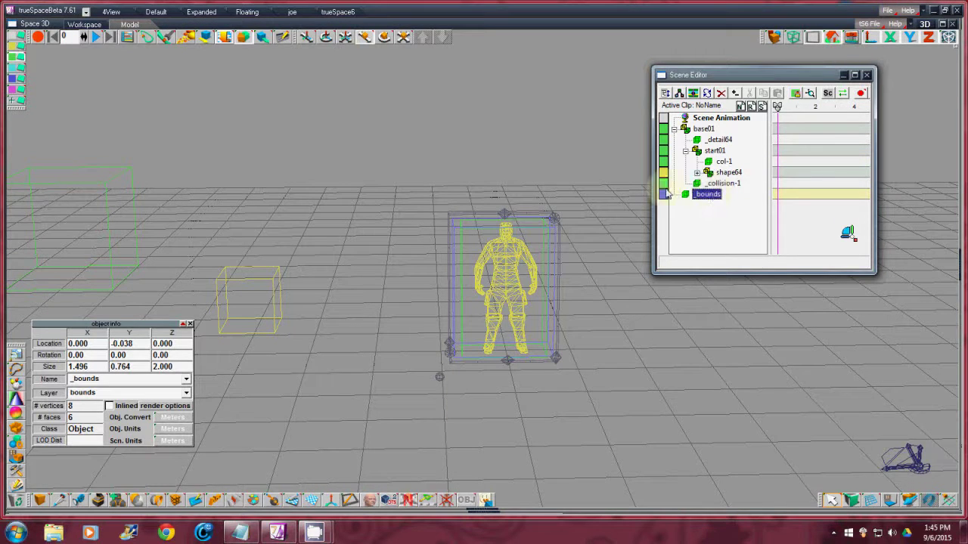
click(330, 504)
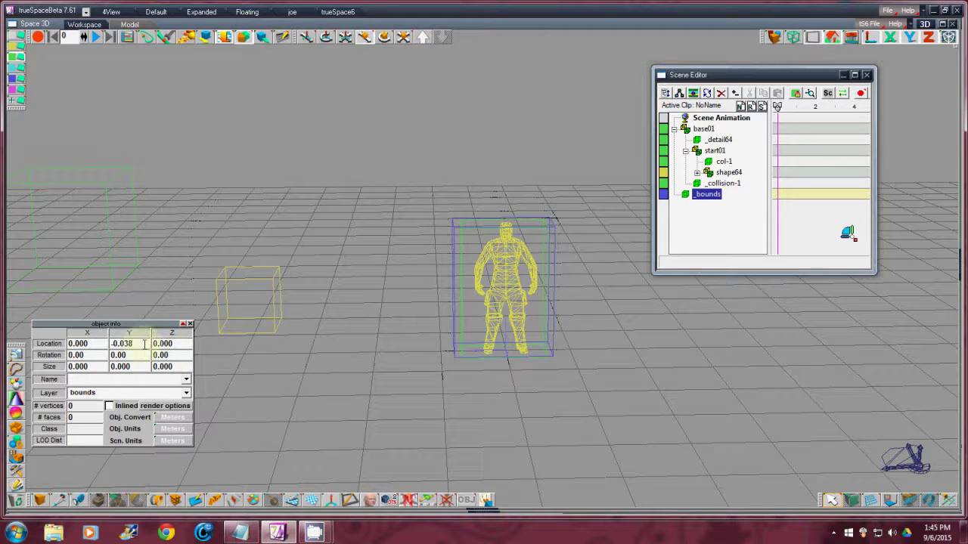
drag(132, 344, 103, 344)
text(00)
key(Return)
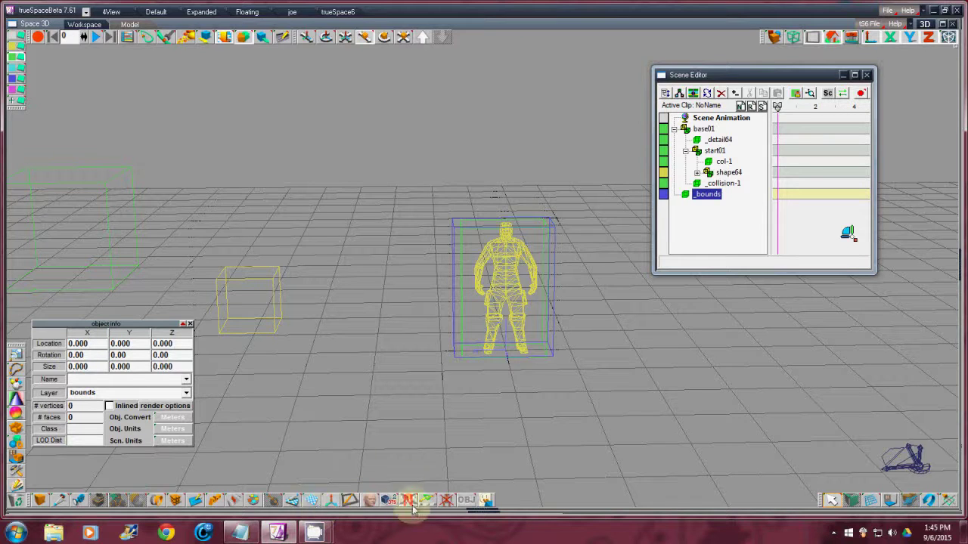
click(329, 503)
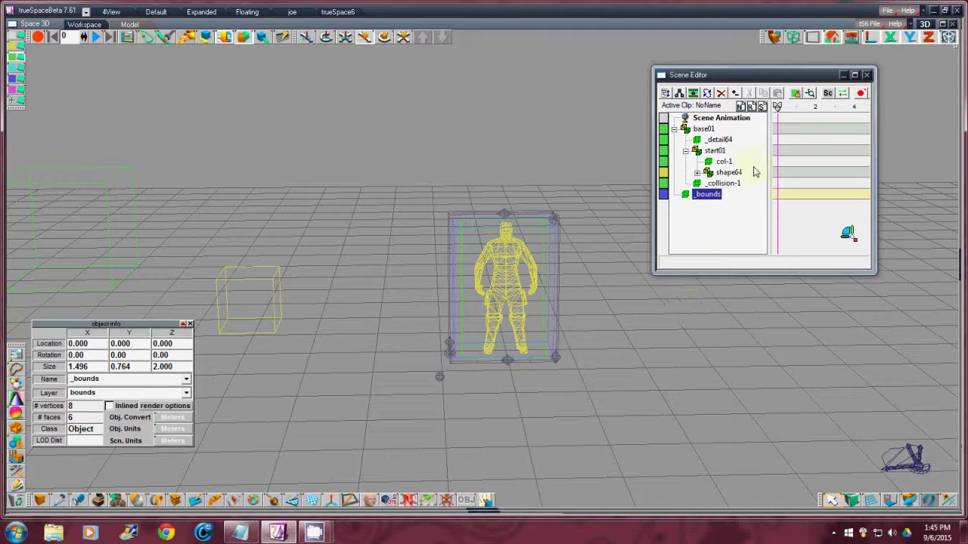
Step: Replace the object info with the expanded material editor, and select the Peacekeeper mesh under shape64 in the Scene Editor
click(674, 129)
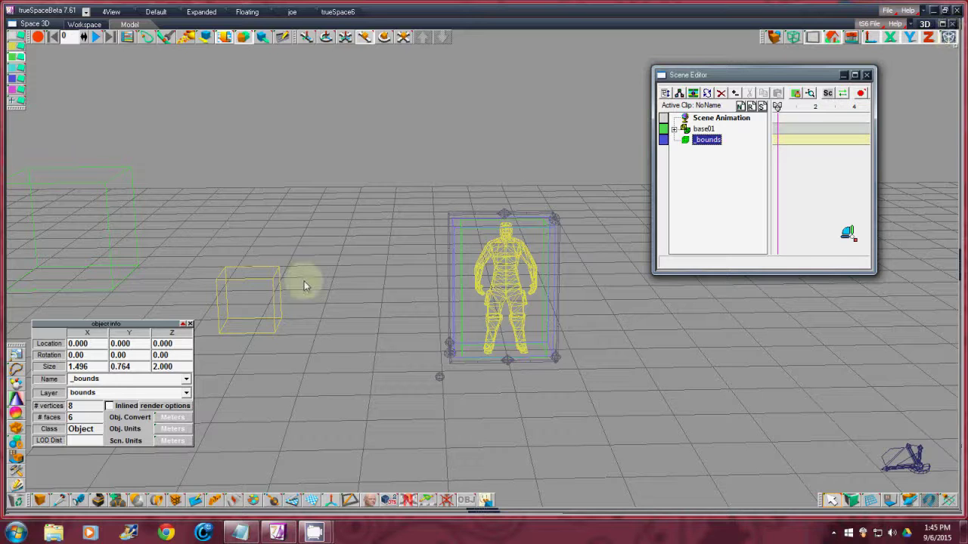
click(190, 324)
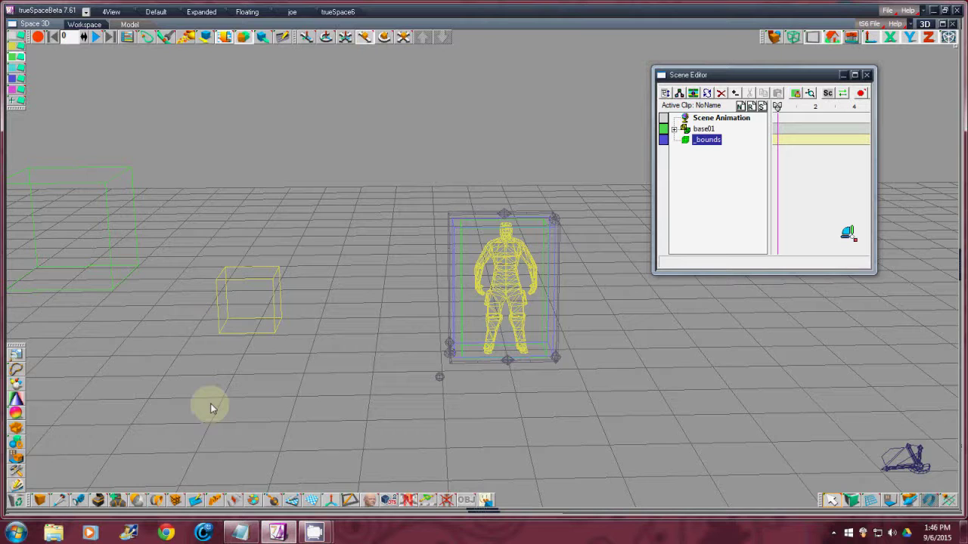
click(254, 501)
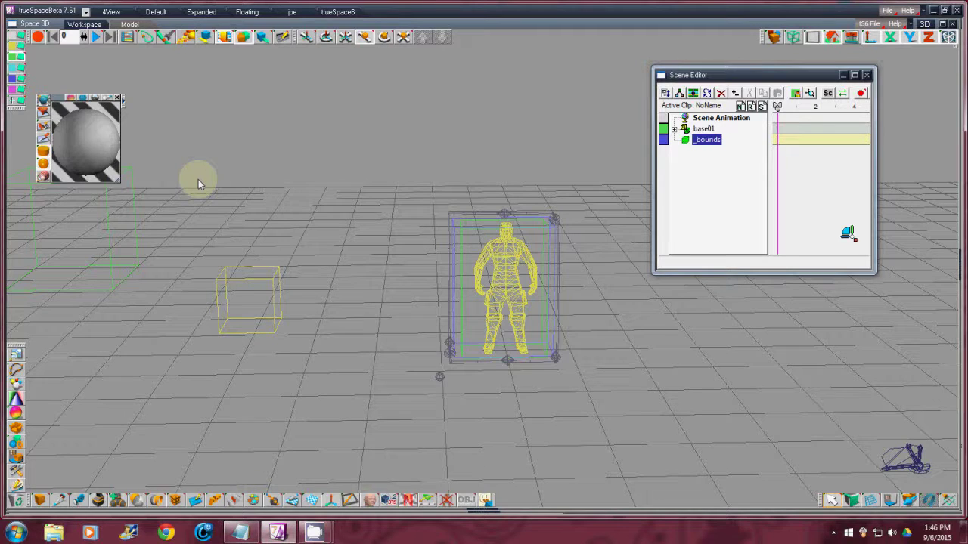
click(122, 98)
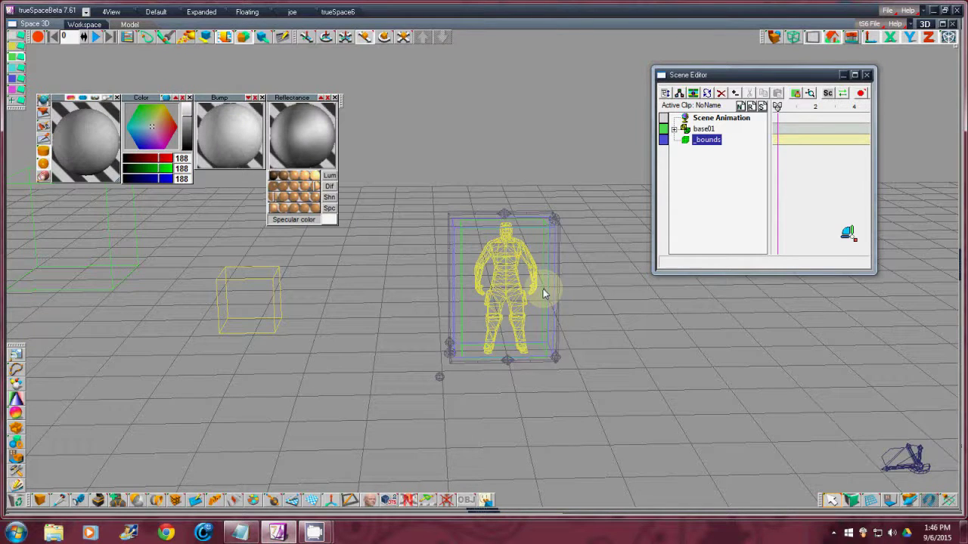
click(674, 130)
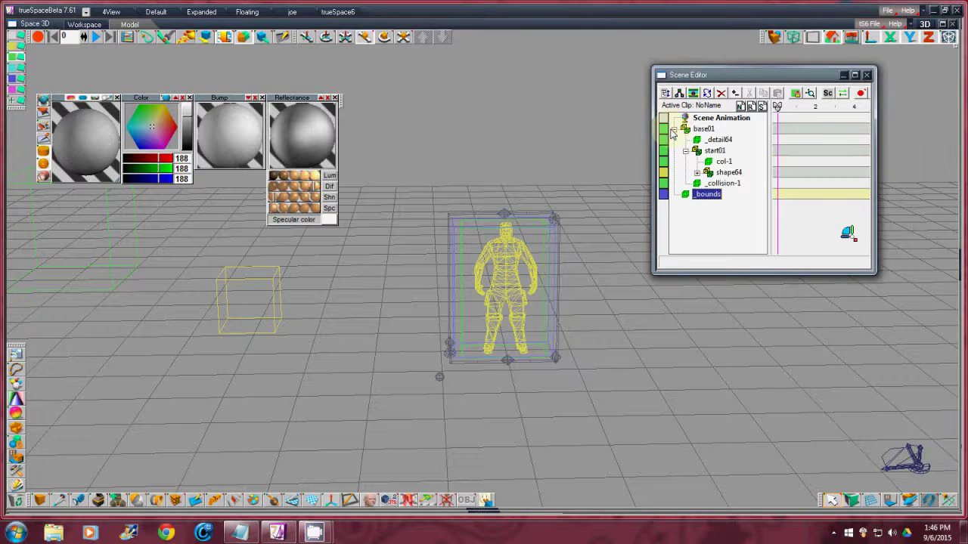
click(697, 173)
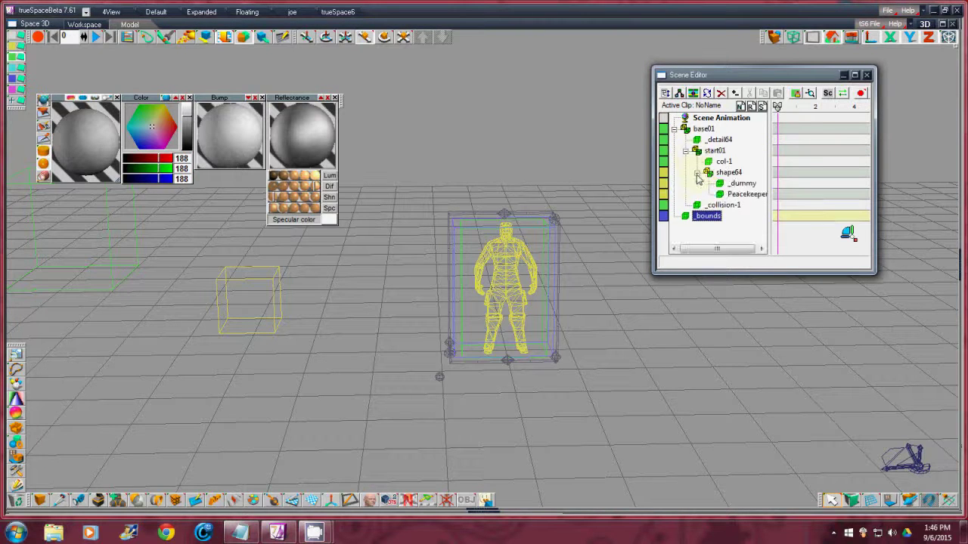
click(745, 195)
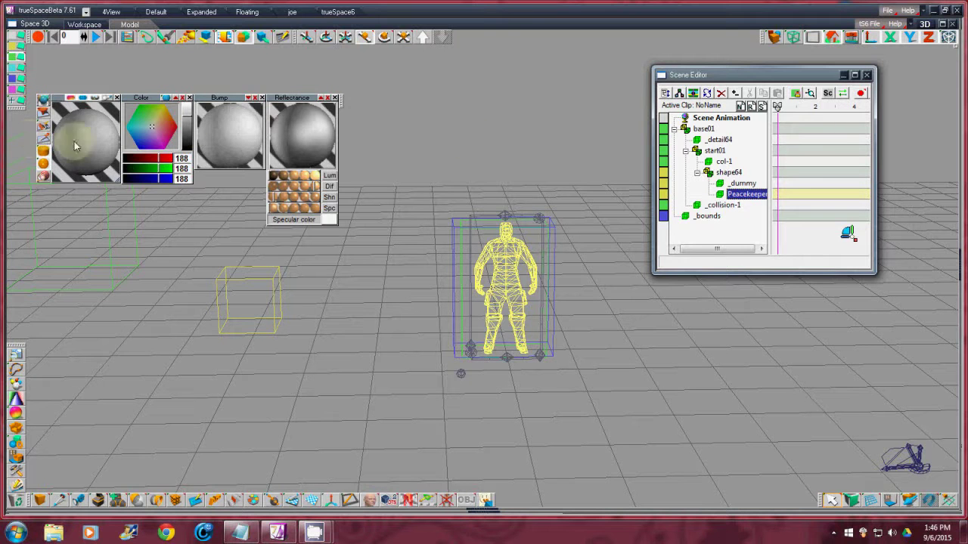
Step: Load the PeaceKeeper texture from the Textures folder as the material's color and switch the color shader to the variant with an extra slider
click(18, 355)
drag(424, 330, 509, 326)
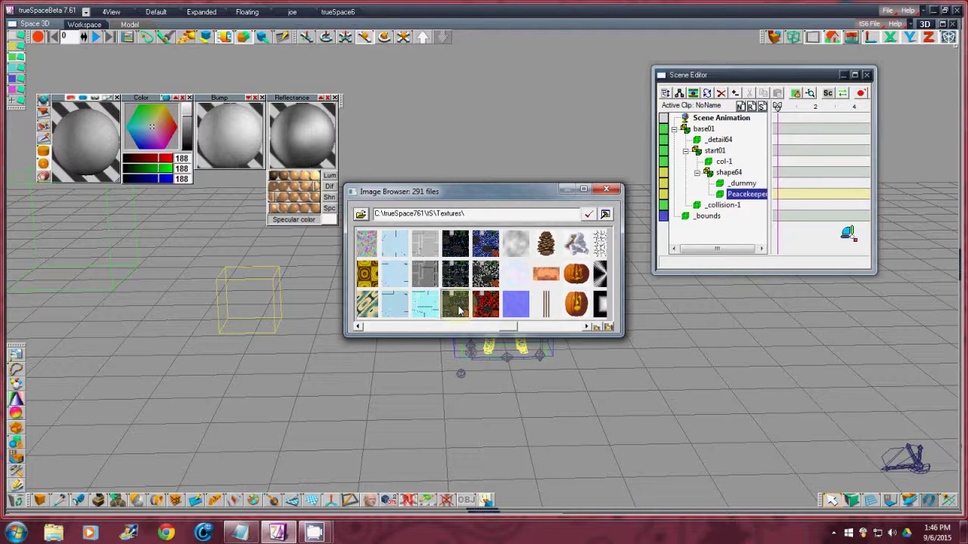
drag(458, 310, 89, 134)
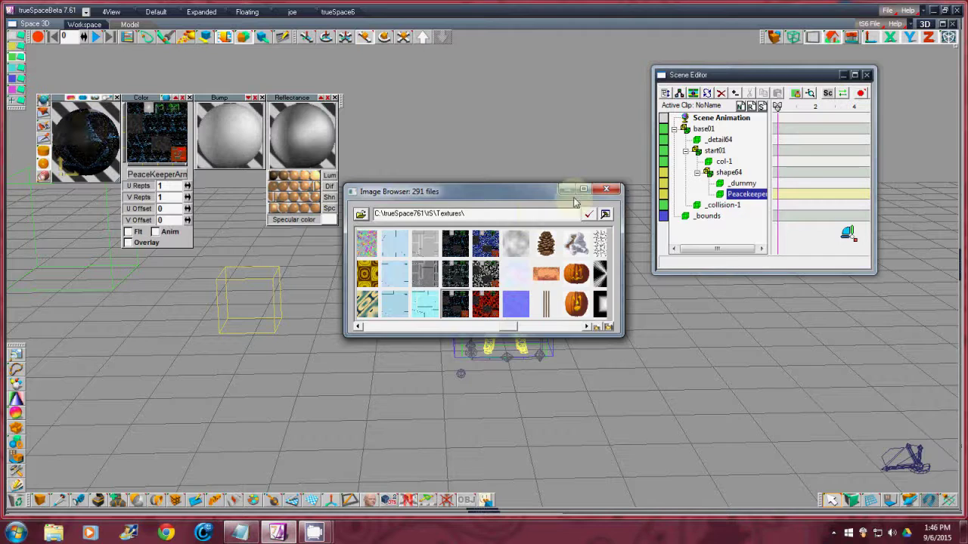
click(606, 189)
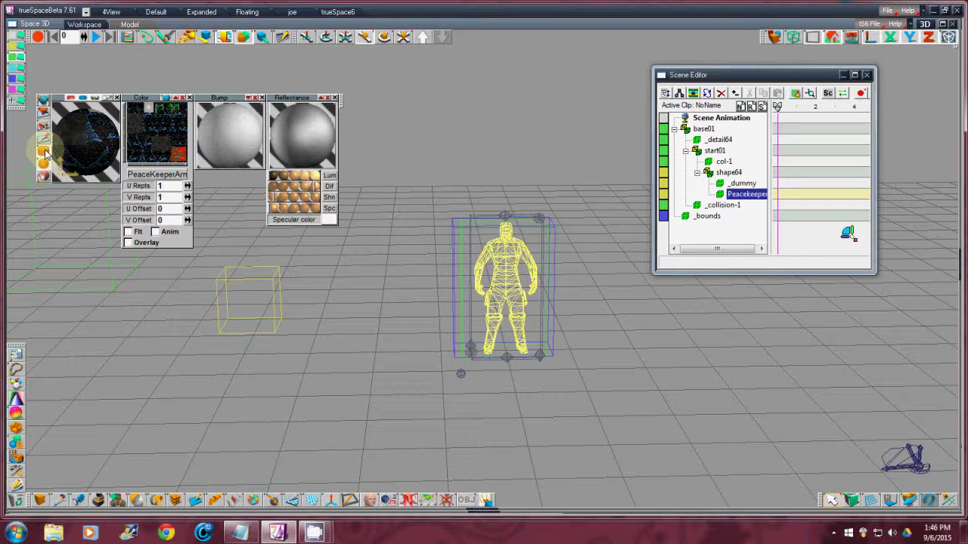
click(166, 99)
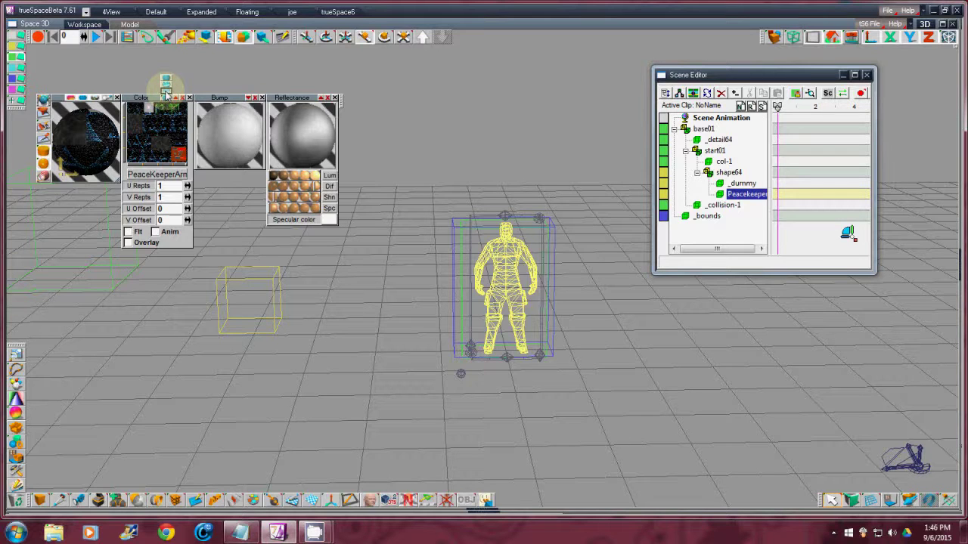
click(167, 92)
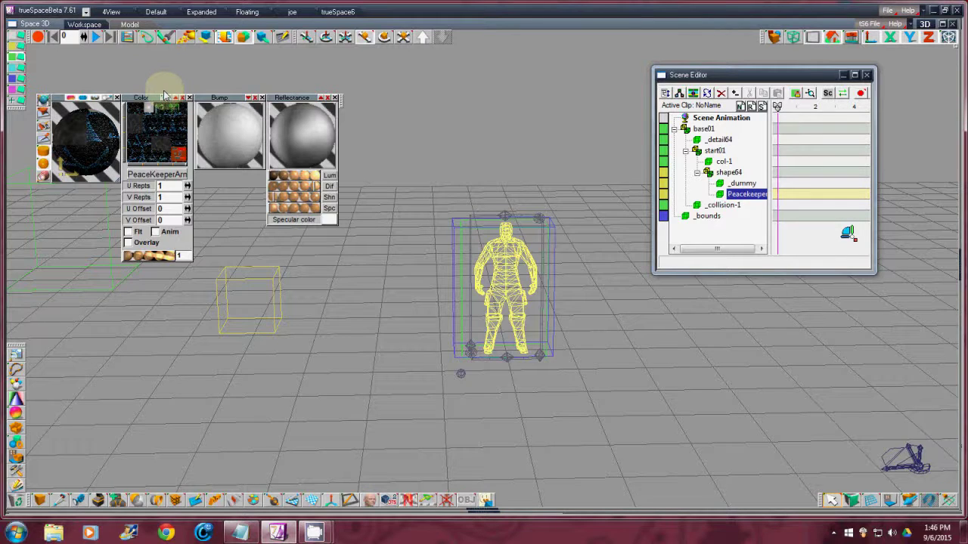
Step: Change the material's reflectance shader to an environment map shader from the reflectance shader library
right_click(308, 138)
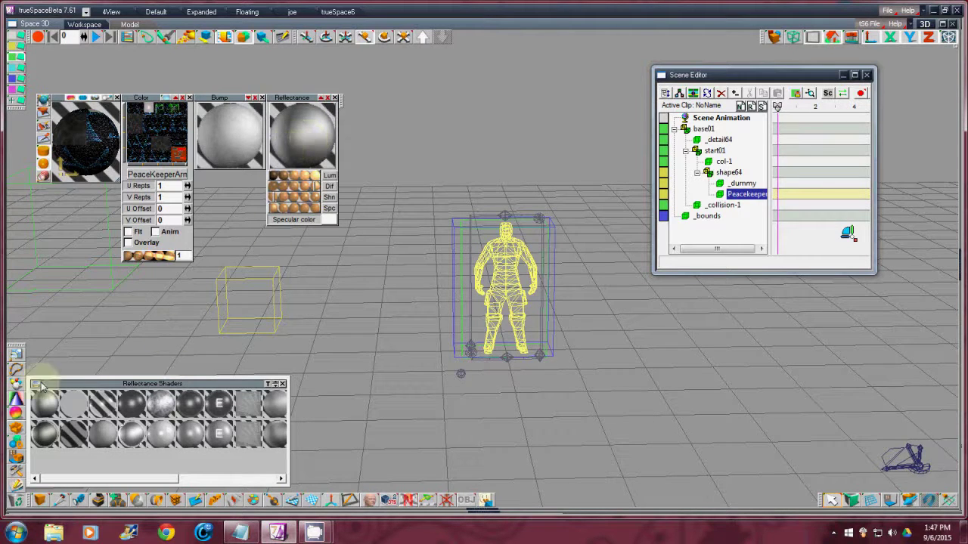
drag(160, 481, 241, 482)
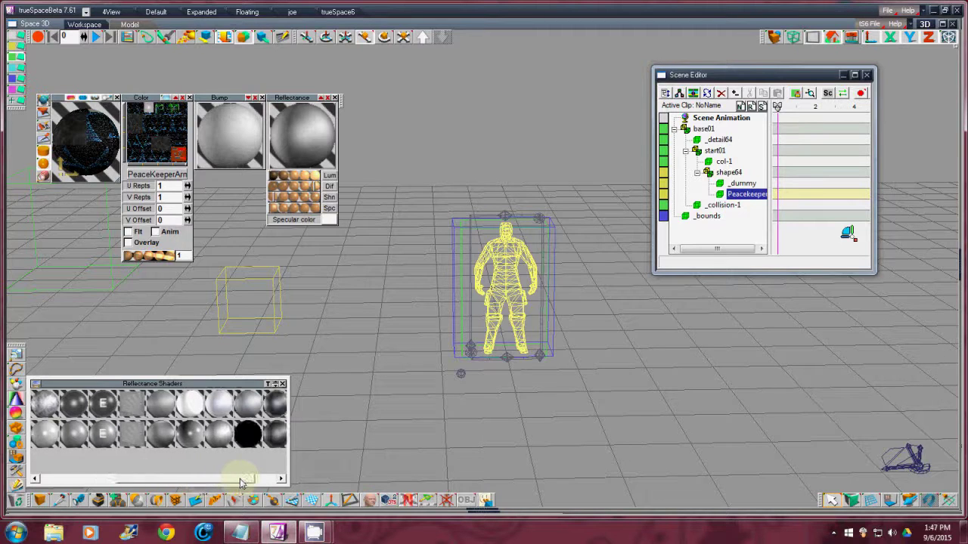
click(221, 443)
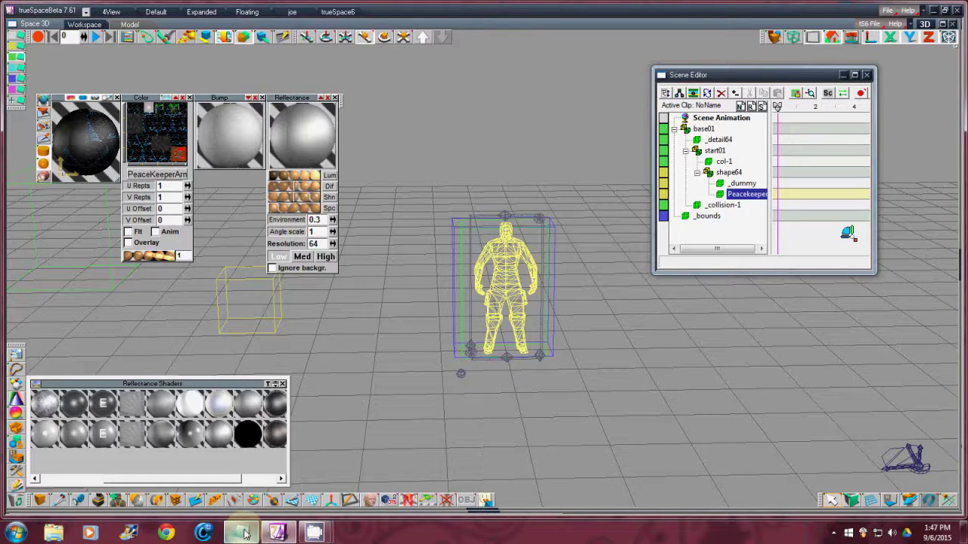
Step: Check the environment map settings in the TStorque.txt notes and adjust the reflectance sliders of the material
click(278, 534)
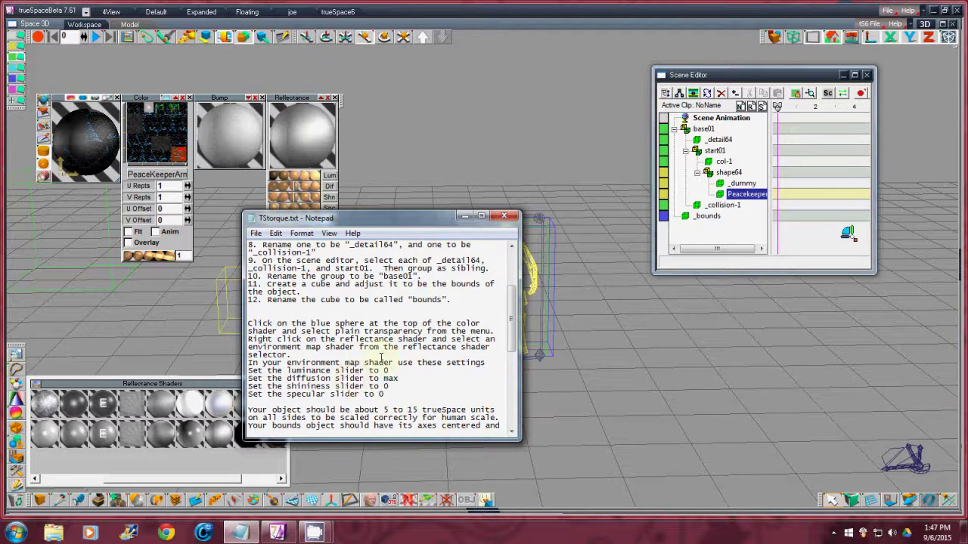
click(495, 17)
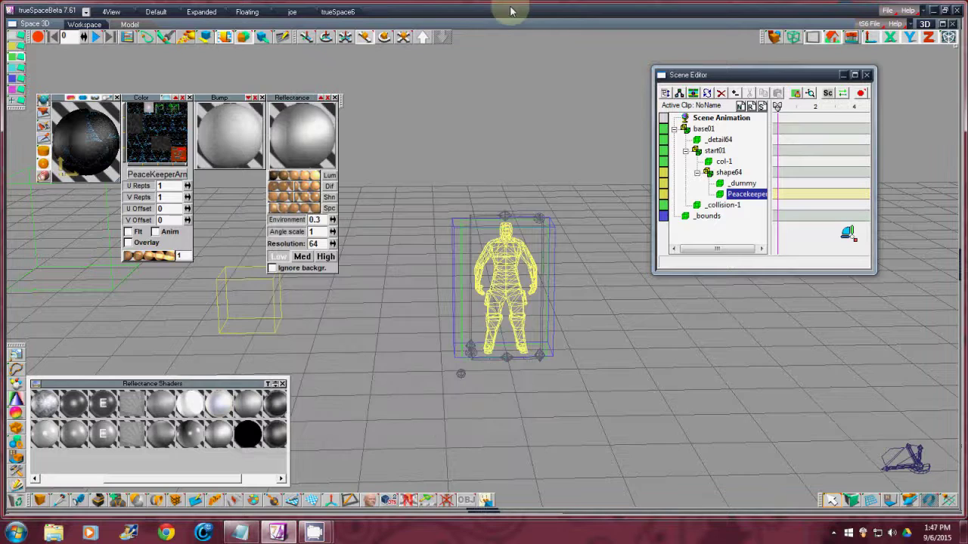
click(295, 192)
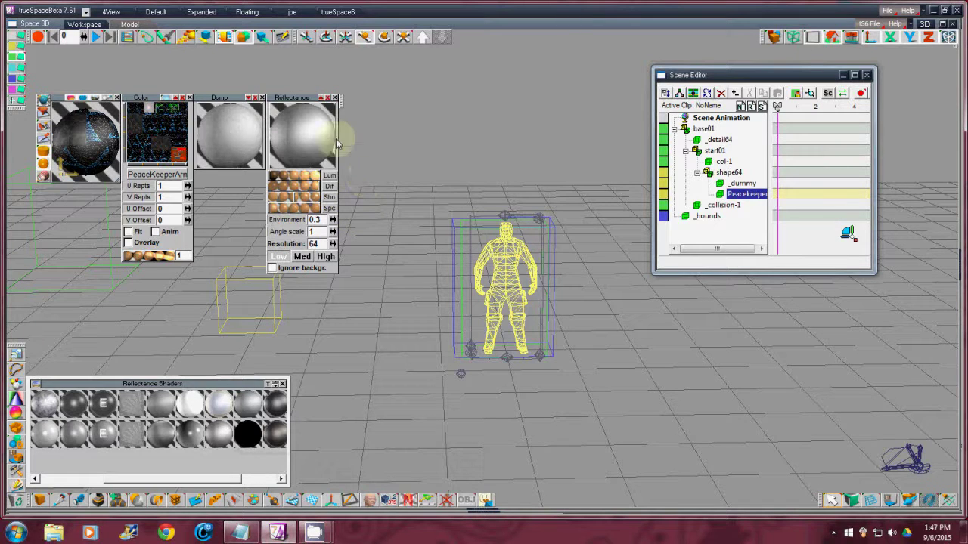
Step: Apply the material to the selected Peacekeeper mesh and close the reflectance shader library
click(43, 114)
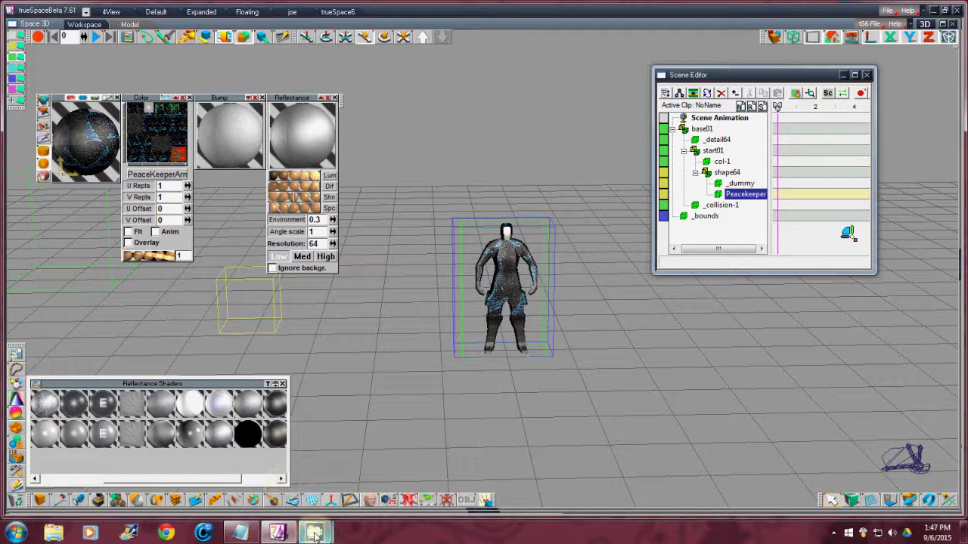
click(927, 476)
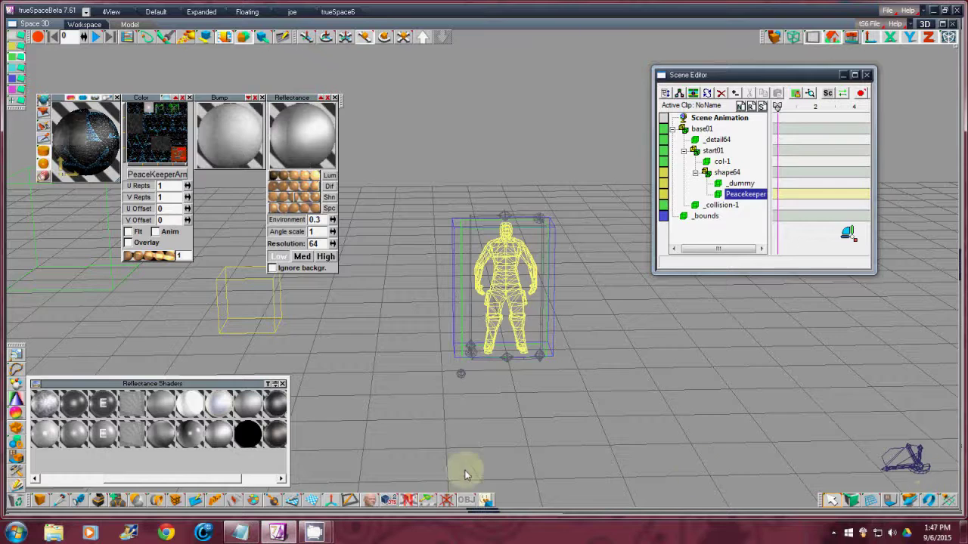
click(282, 384)
Step: Review the remaining export instructions in the TStorque.txt notes, and close the Scene Editor in trueSpace
click(249, 533)
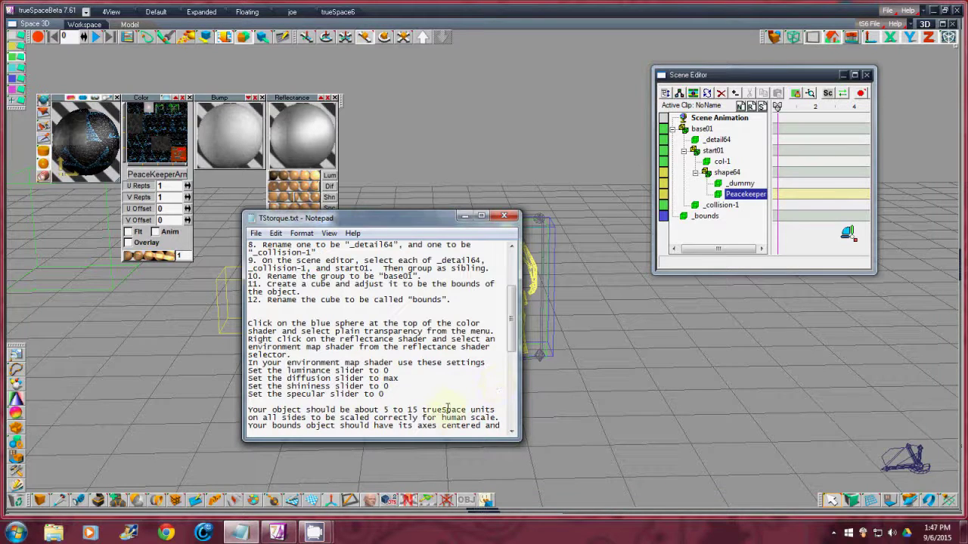
mouse_move(511, 333)
mouse_down()
mouse_move(514, 429)
mouse_move(514, 334)
mouse_up()
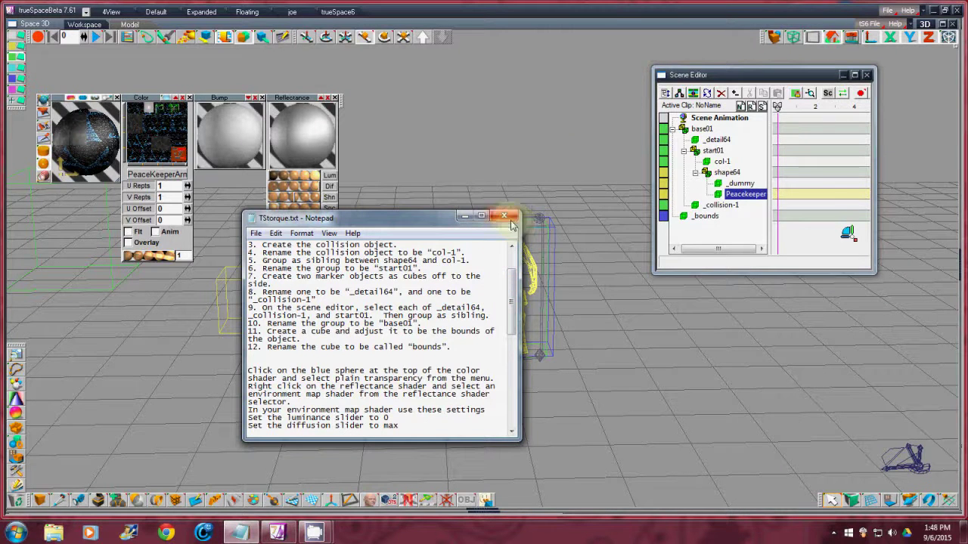
click(573, 10)
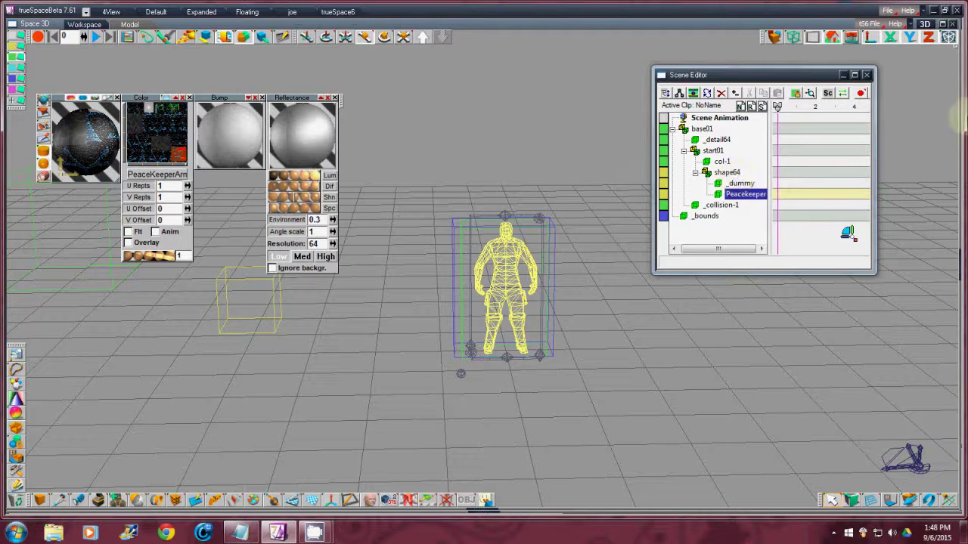
click(866, 75)
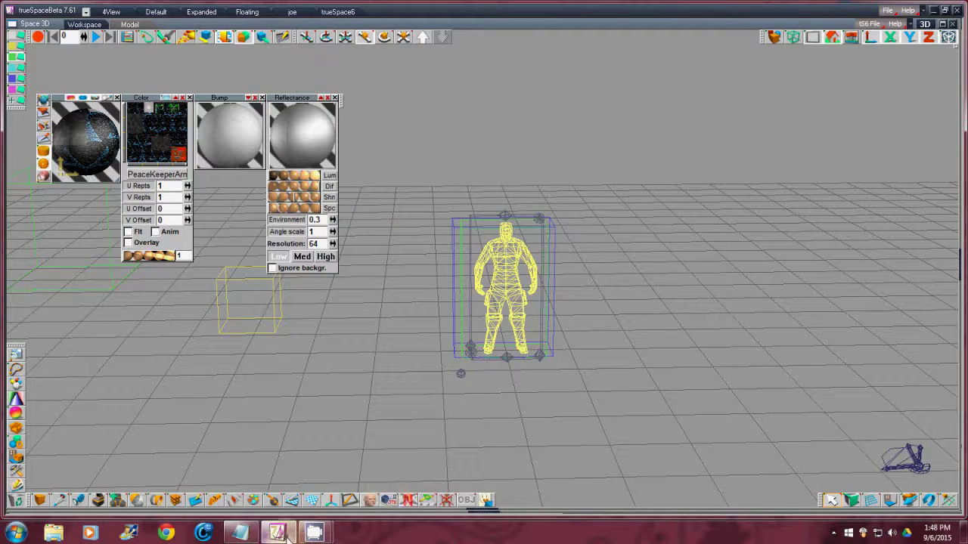
mouse_move(280, 533)
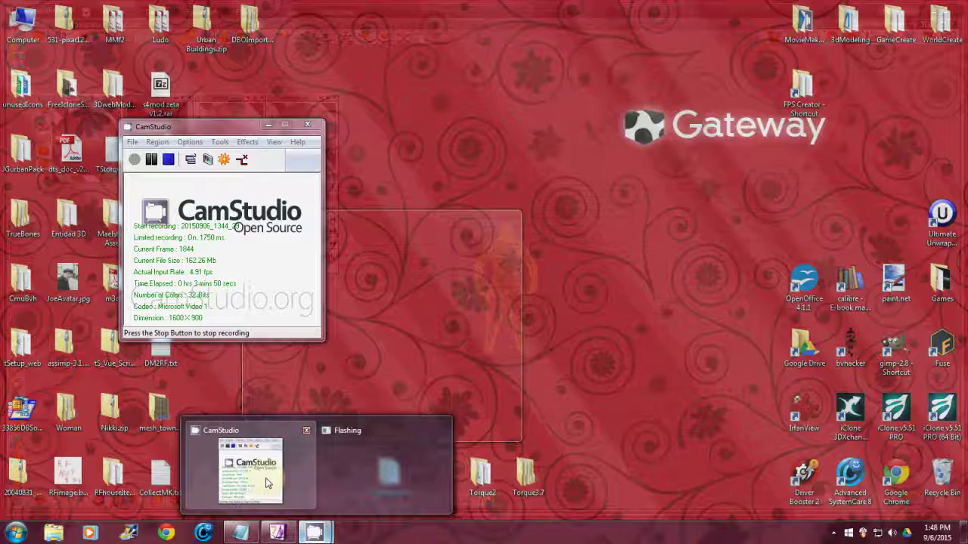
click(265, 478)
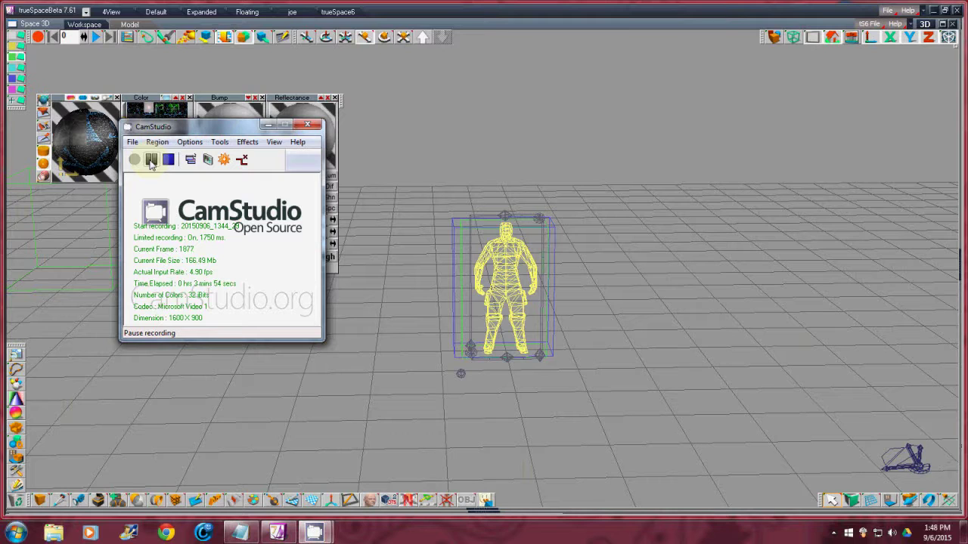
click(151, 160)
click(135, 160)
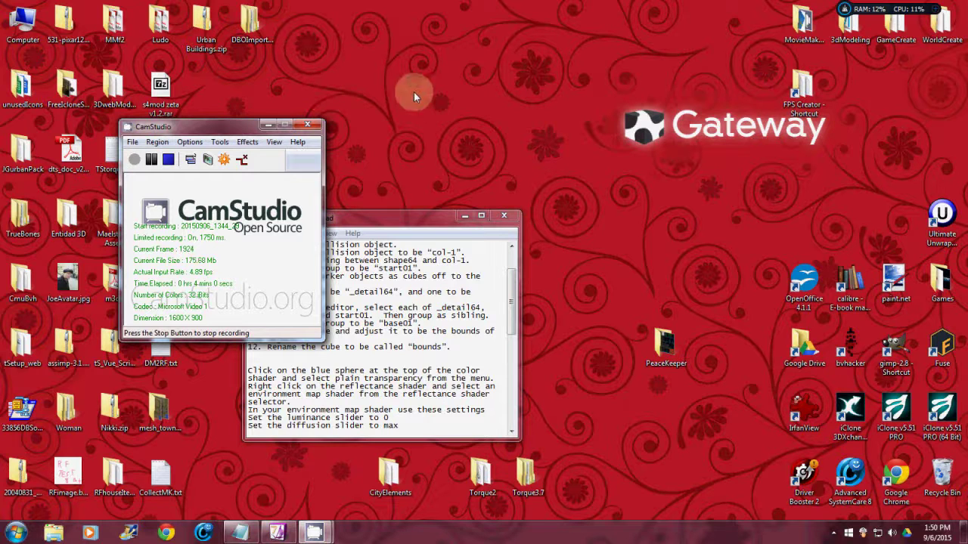
Step: Create a new text document in the PeaceKeeper folder on the desktop
double_click(668, 349)
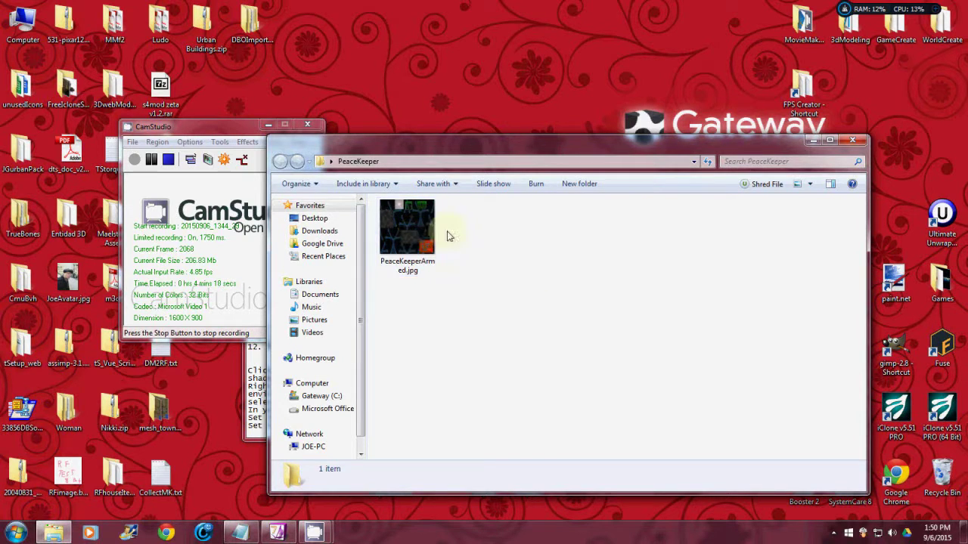
right_click(477, 344)
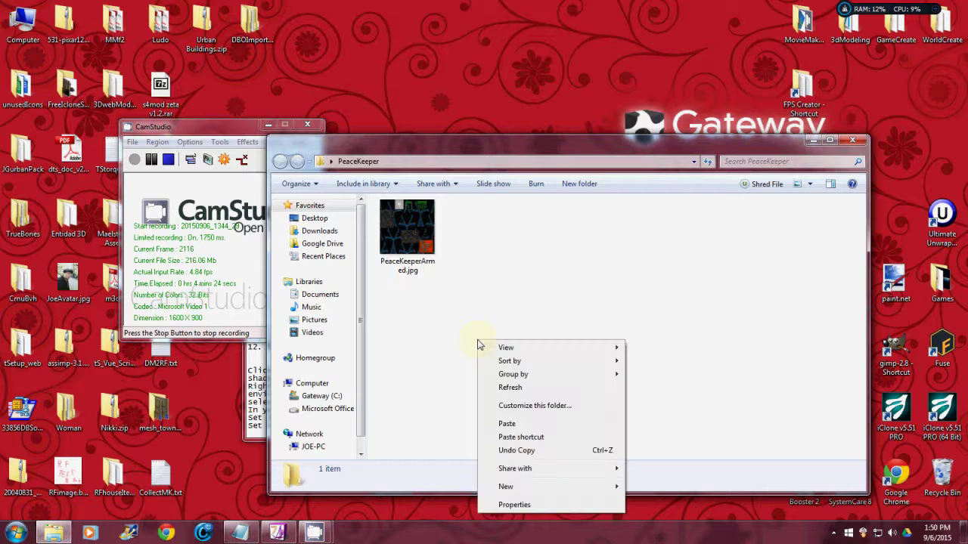
mouse_move(519, 489)
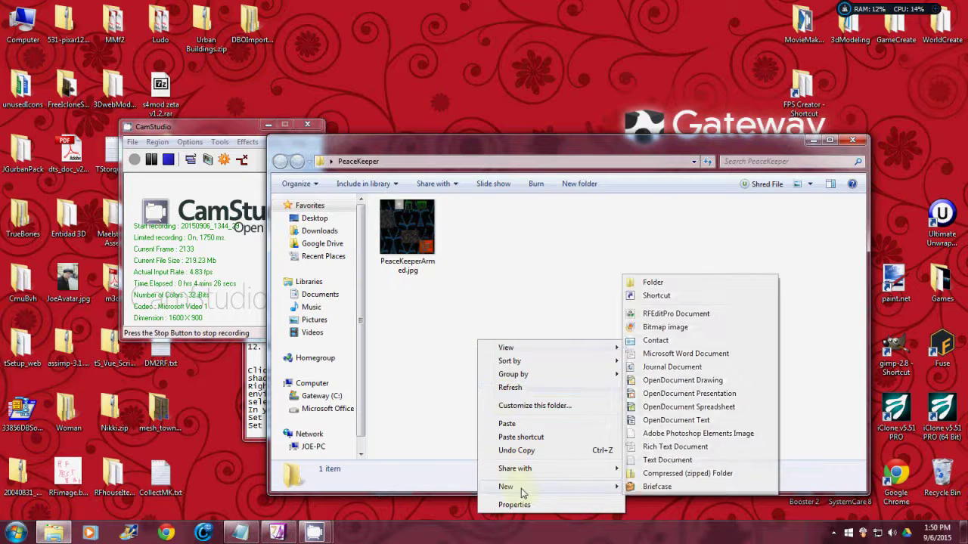
click(665, 461)
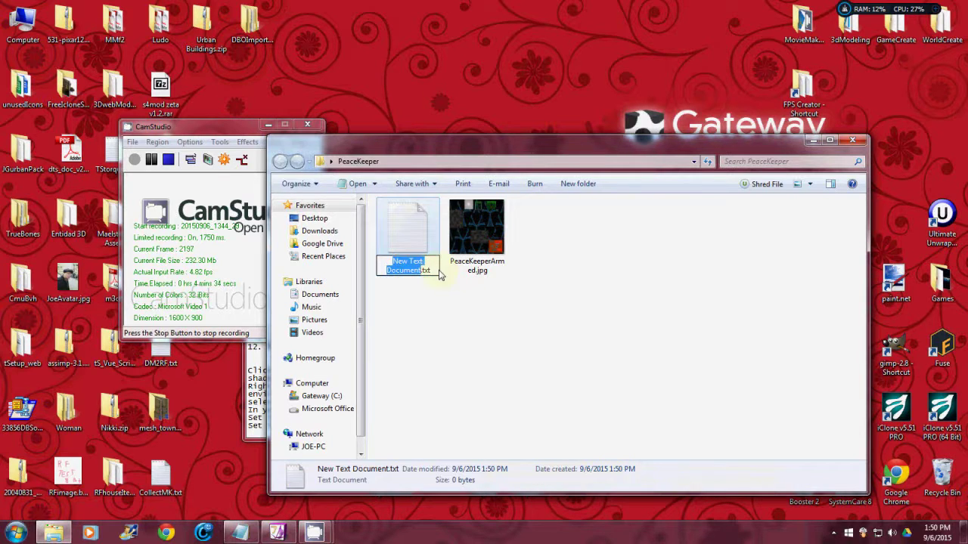
Step: Rename the new text document, including its extension, to Peacekeeper.cfg and close the PeaceKeeper folder
drag(436, 268, 385, 263)
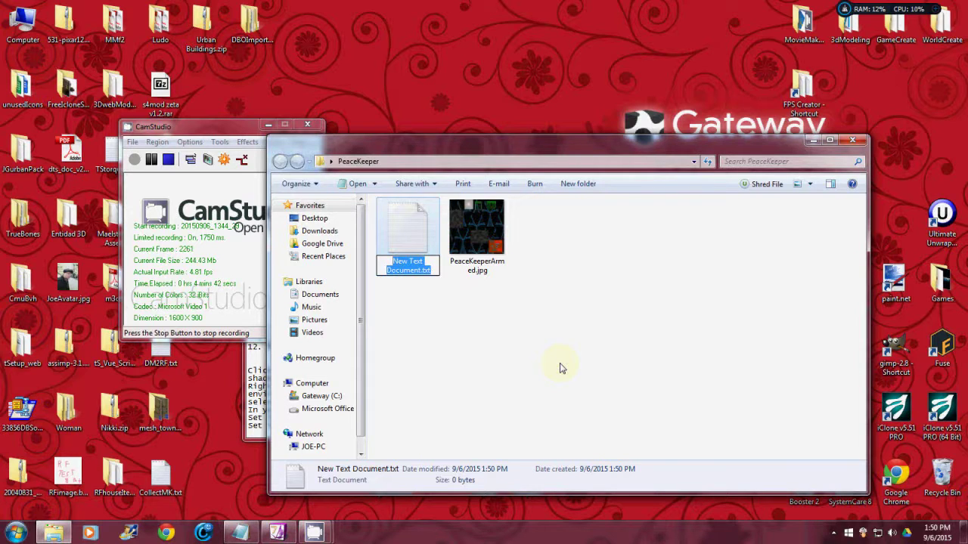
text(Pea)
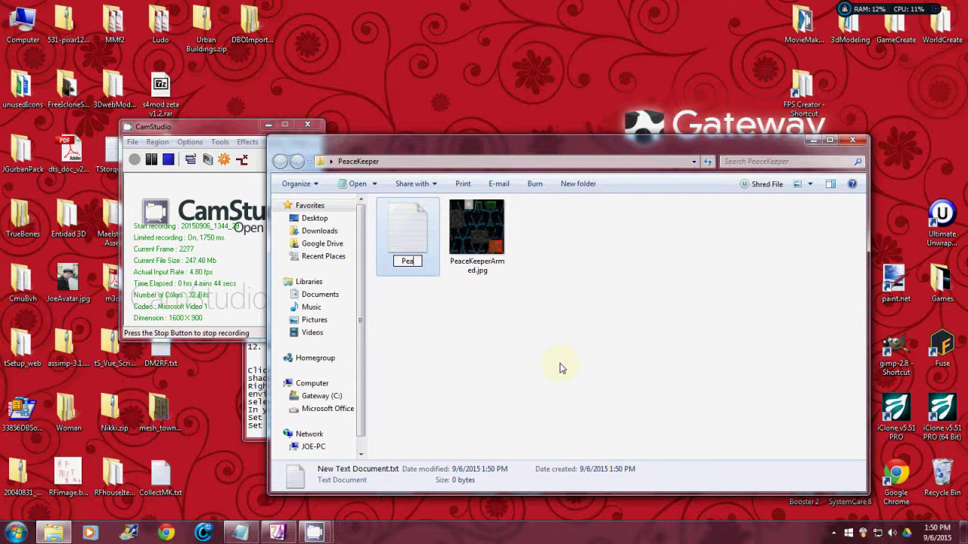
text(cekeeper)
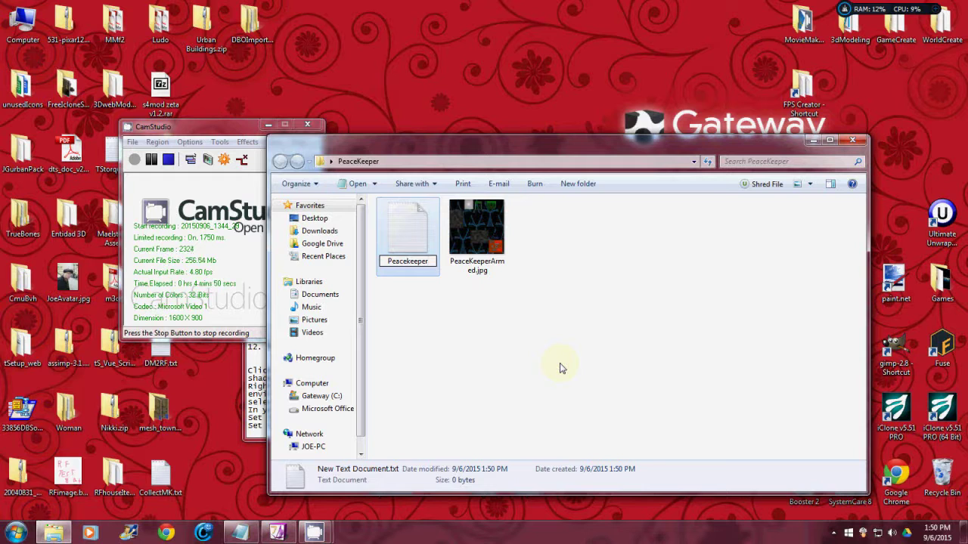
text(.cfg)
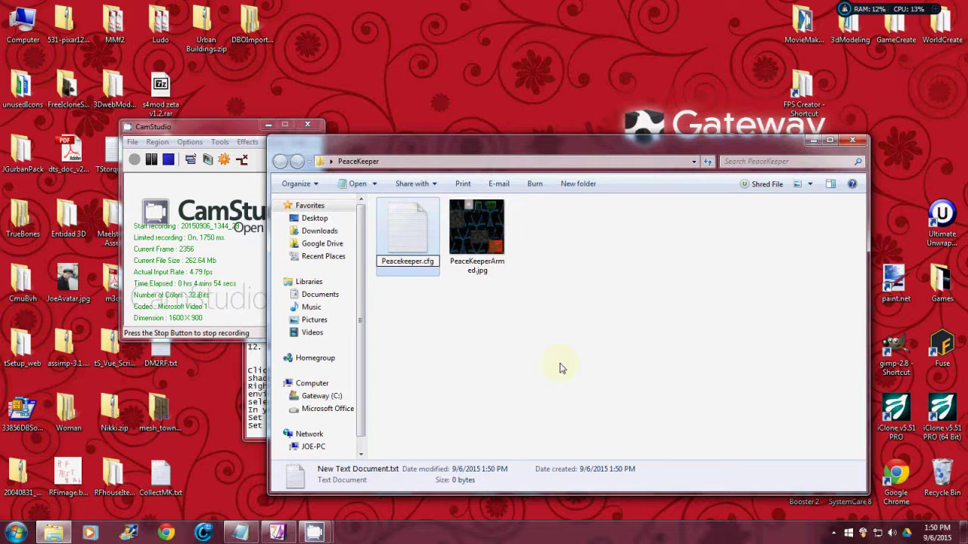
key(Return)
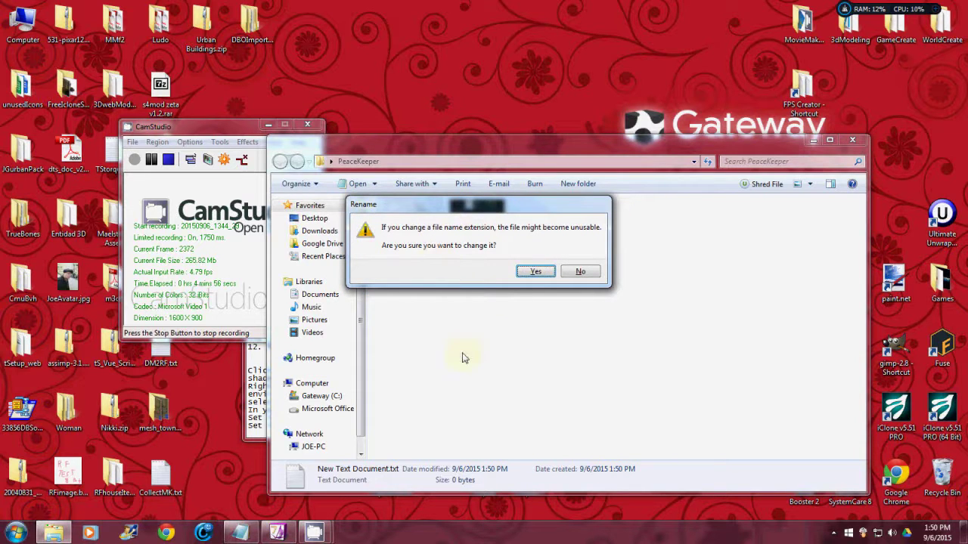
click(535, 271)
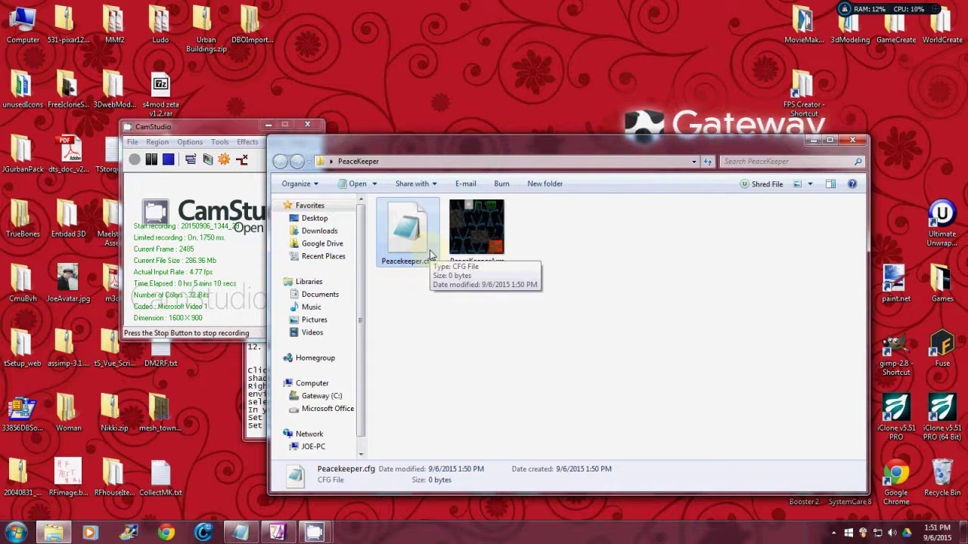
click(852, 142)
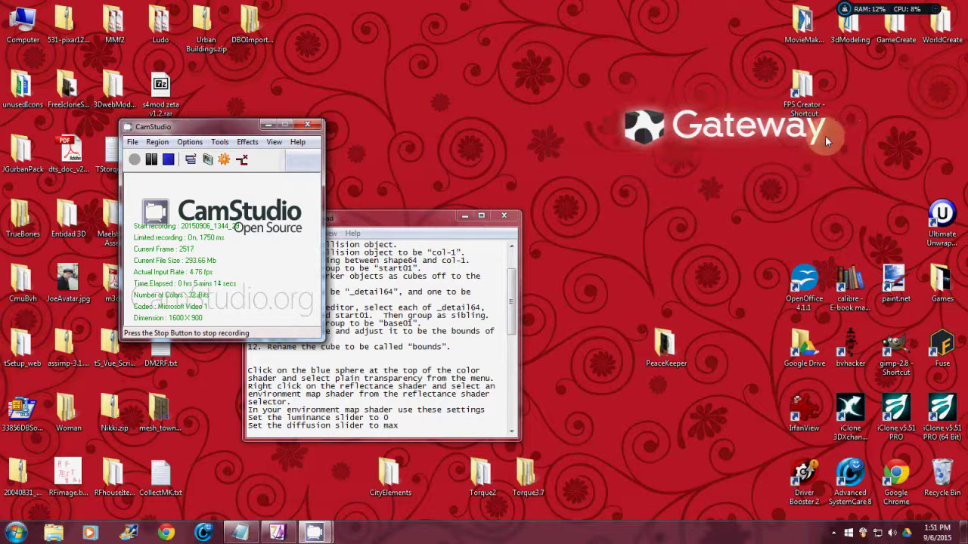
Step: Switch back to trueSpace, close the material editor, and change the 3D view to the solid-shaded display
click(277, 533)
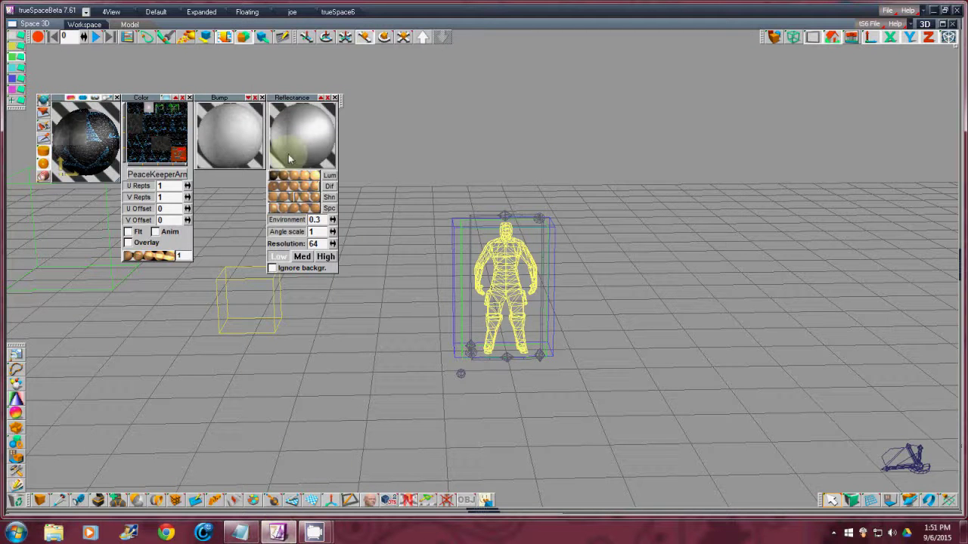
click(117, 98)
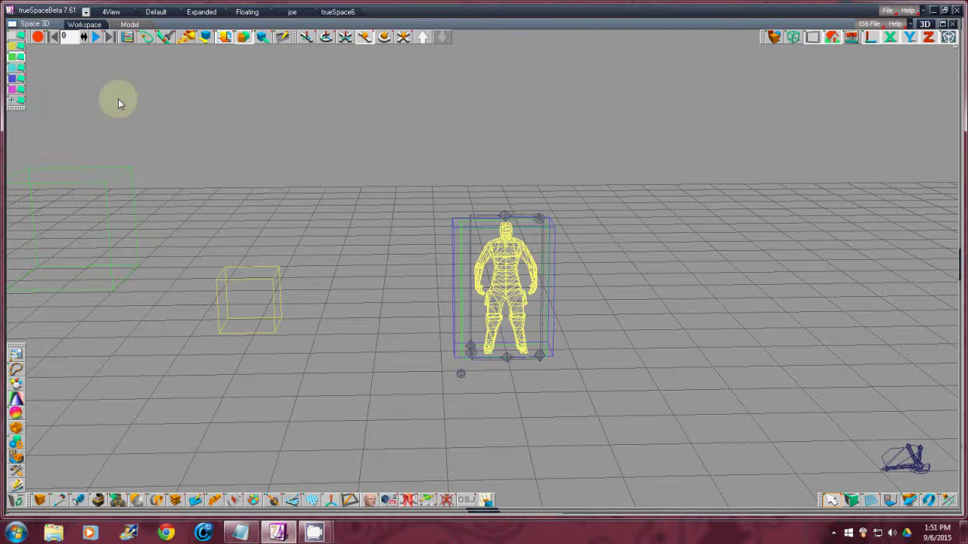
click(949, 41)
click(949, 80)
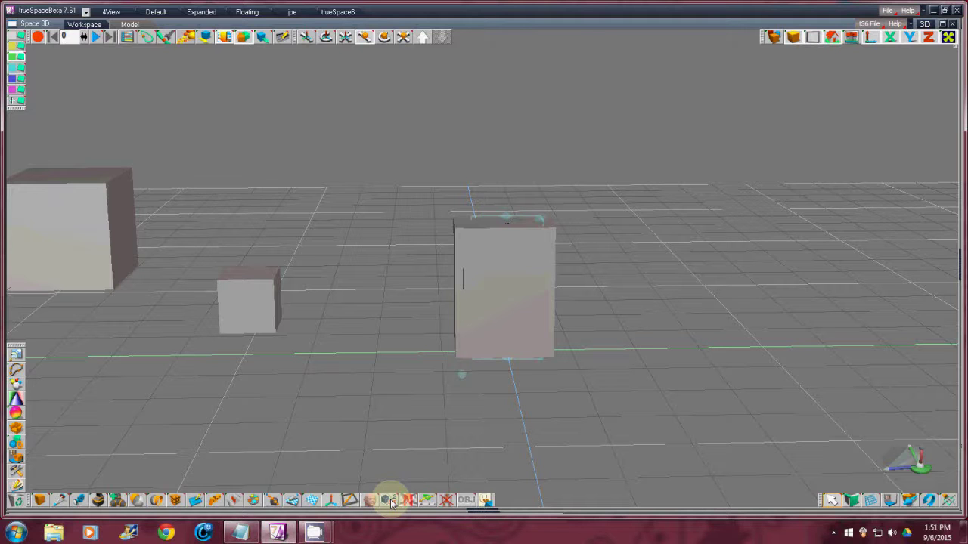
Step: Export the selected object as a DTS file named Peacekeeper in the PeaceKeeper folder on the desktop
click(391, 504)
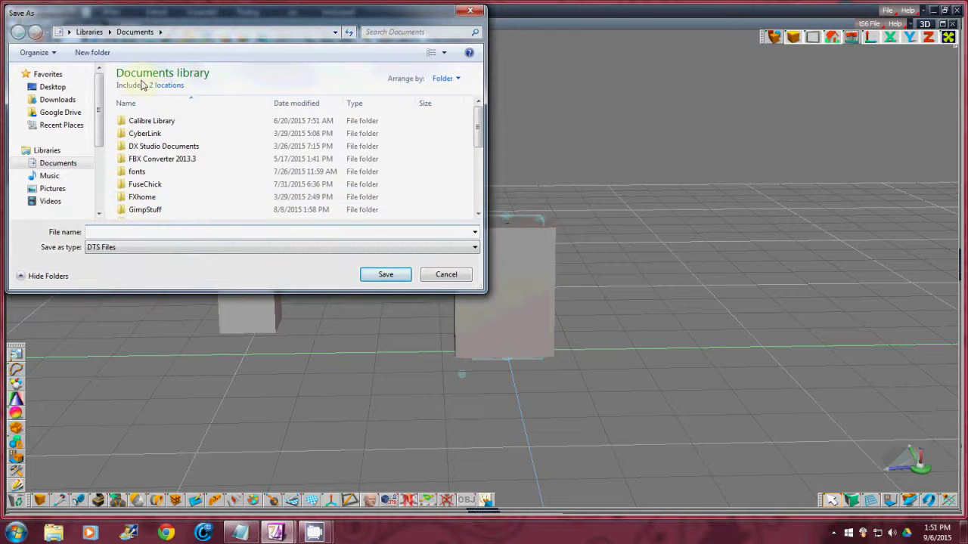
click(65, 89)
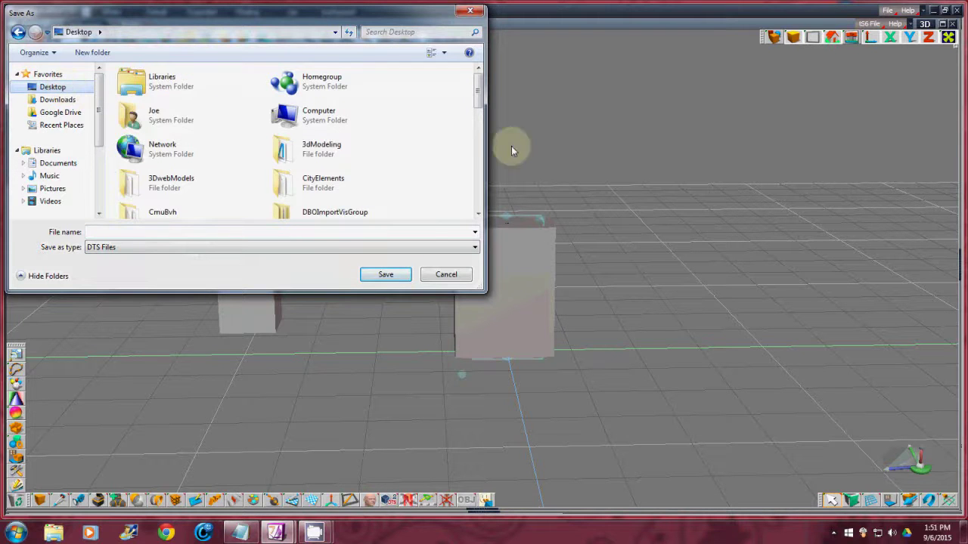
drag(479, 93, 489, 168)
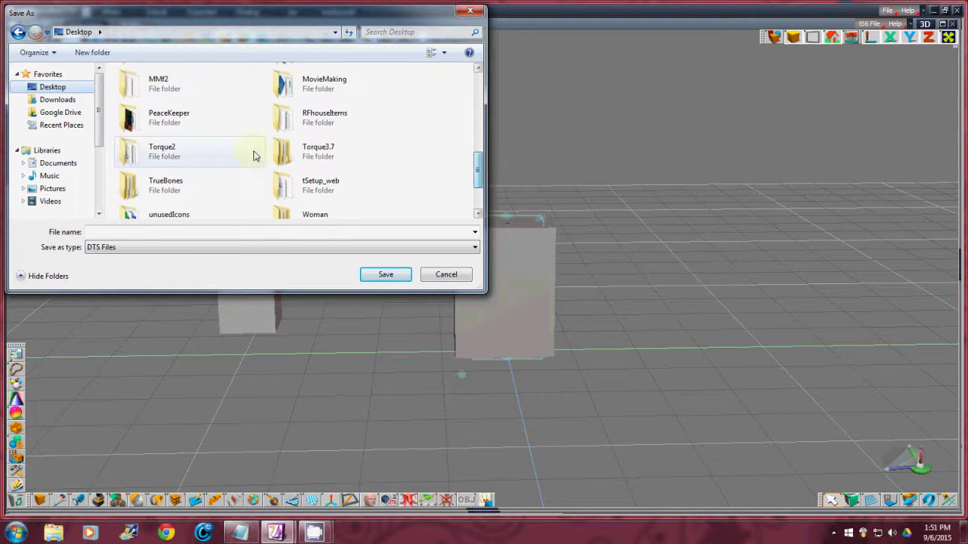
double_click(173, 118)
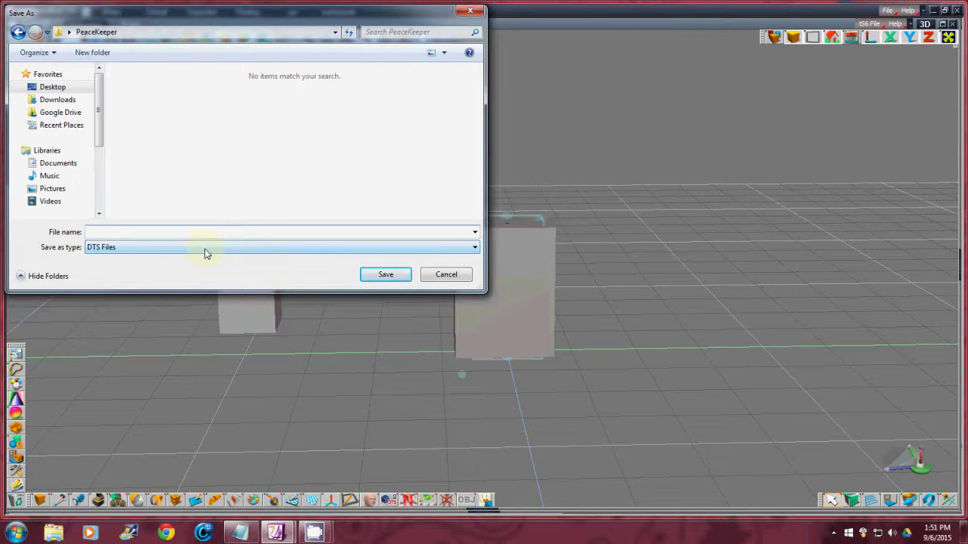
text(Peacekeeper)
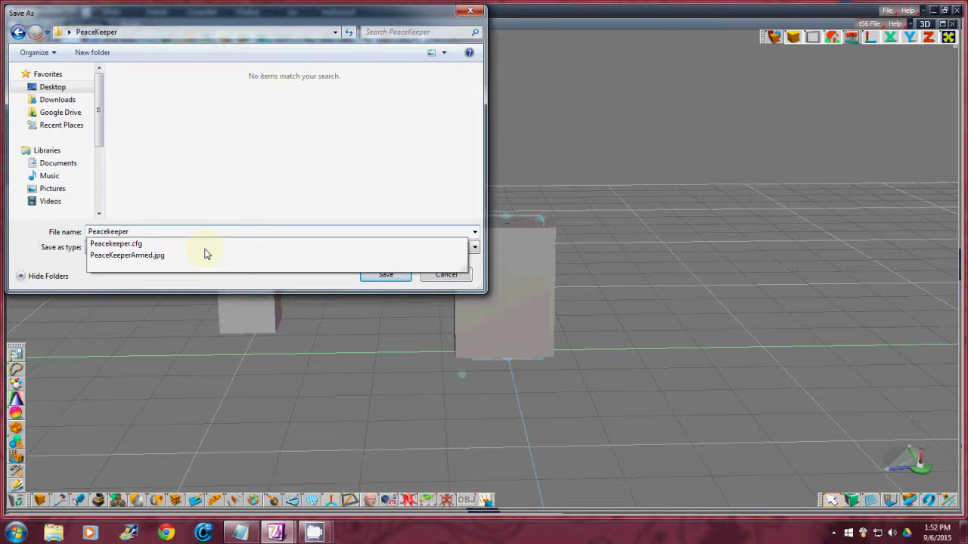
click(212, 279)
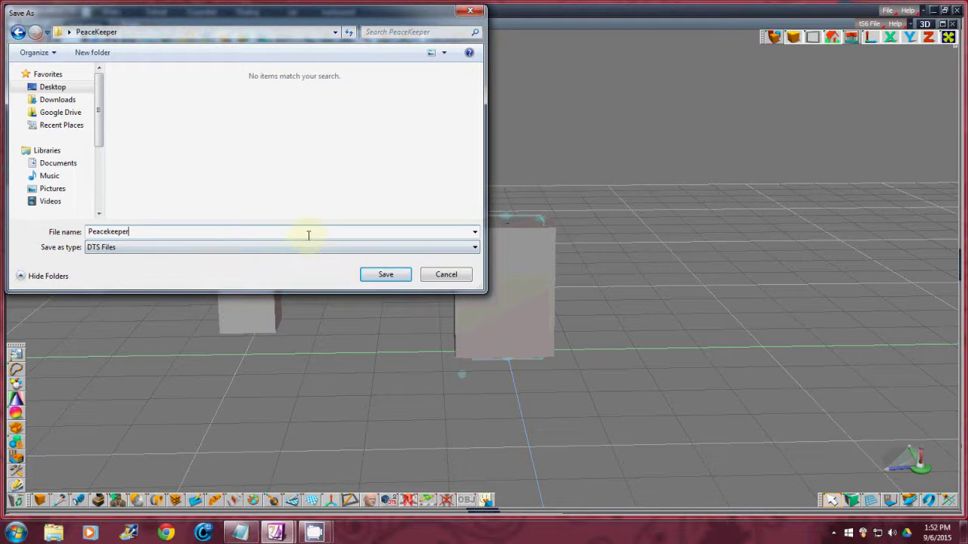
click(391, 277)
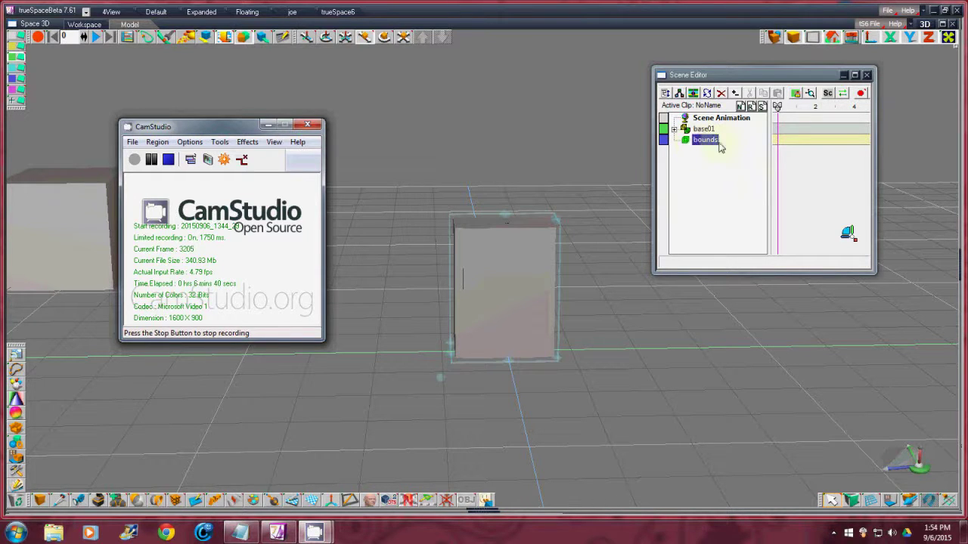
Step: Close the Scene Editor and export the selected bounds object as Peacekeeper in DTS format, replacing the existing Peacekeeper.dts in the PeaceKeeper folder
click(587, 9)
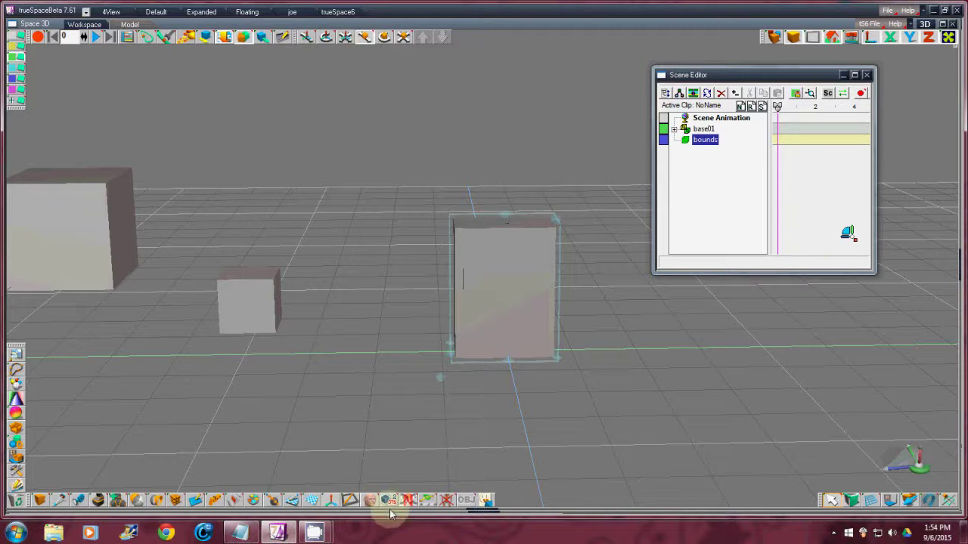
click(868, 76)
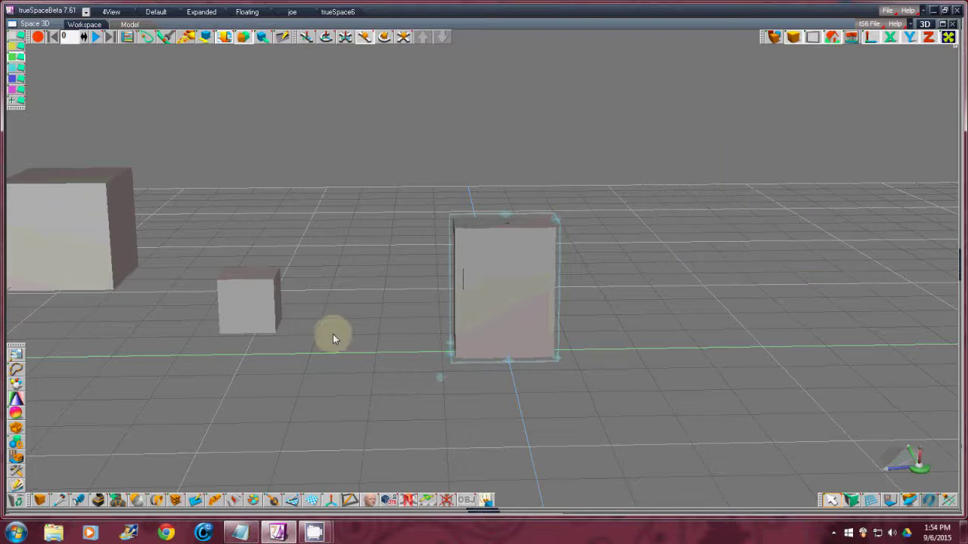
click(388, 501)
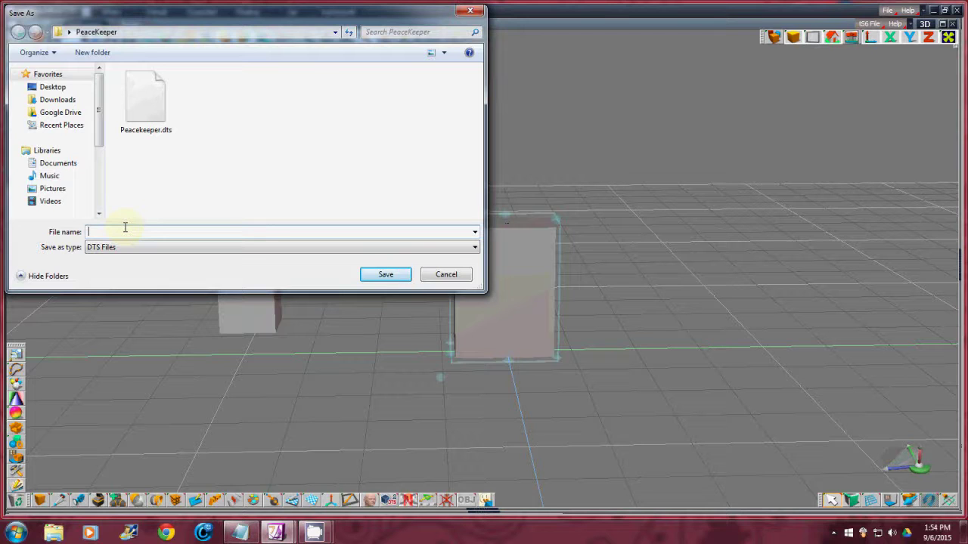
text(Peacekeeper)
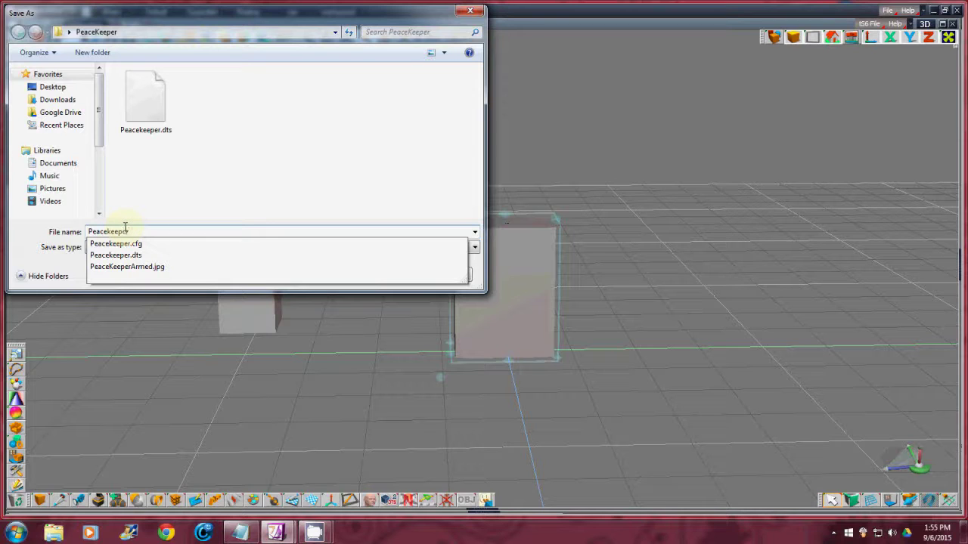
click(59, 276)
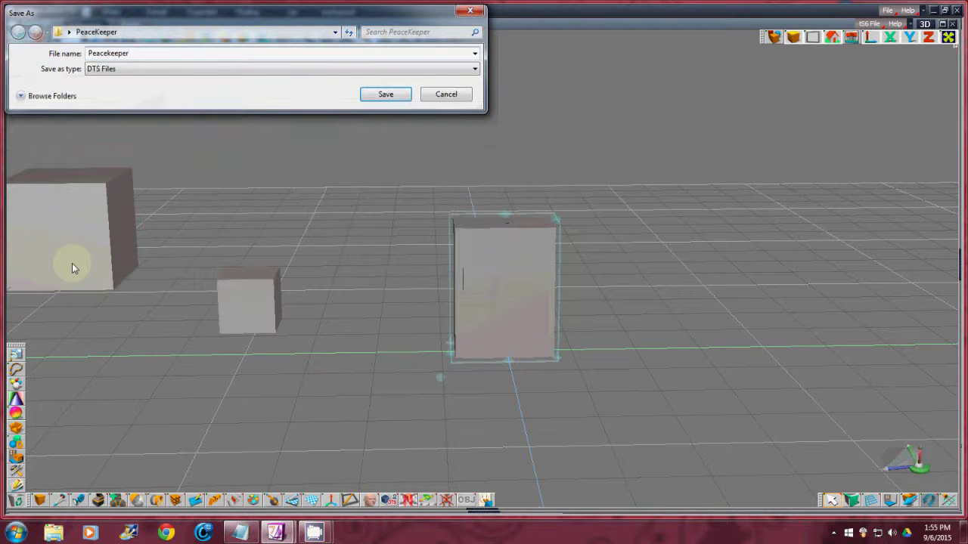
click(22, 96)
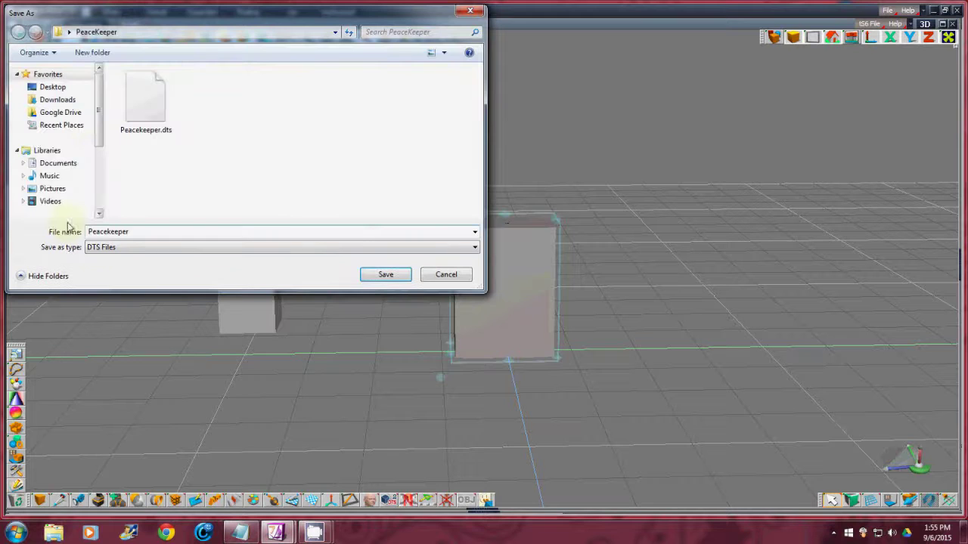
click(393, 274)
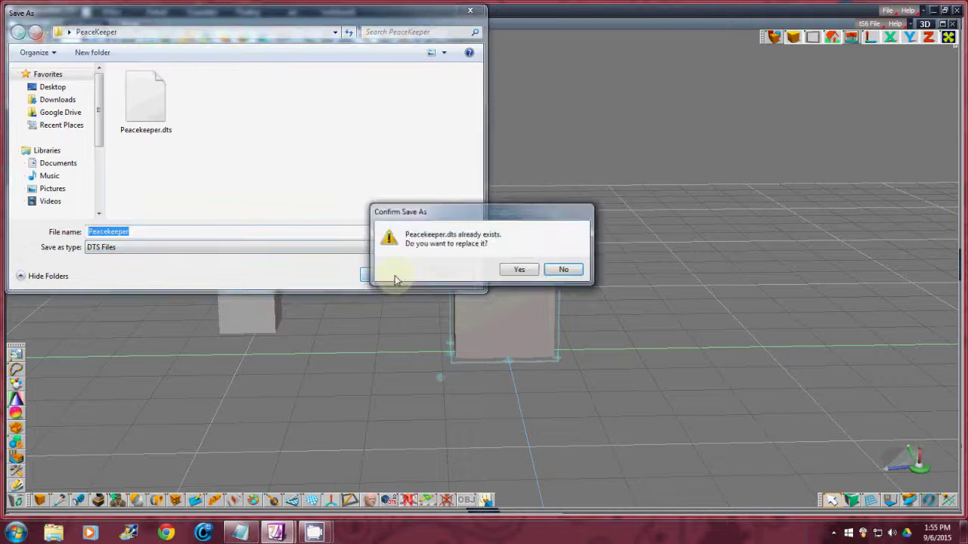
click(520, 271)
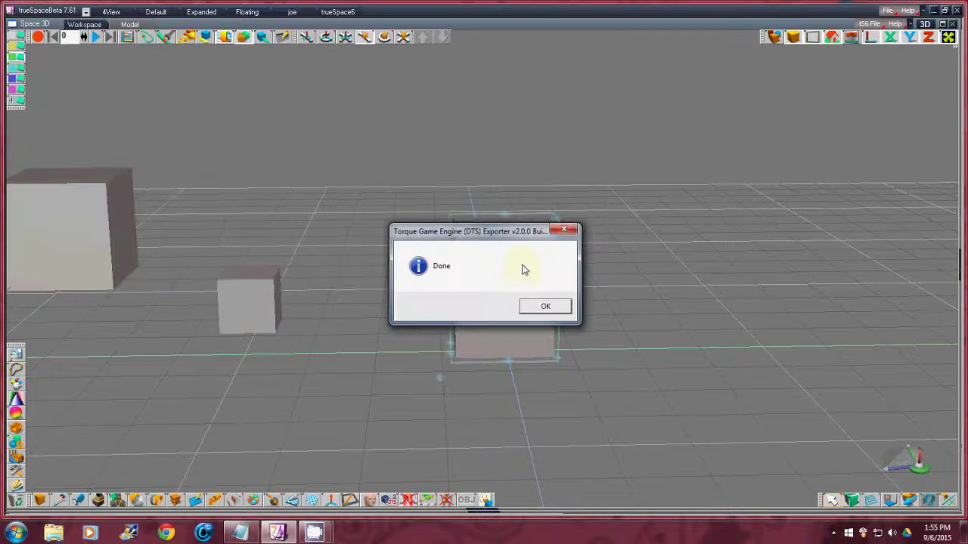
click(546, 307)
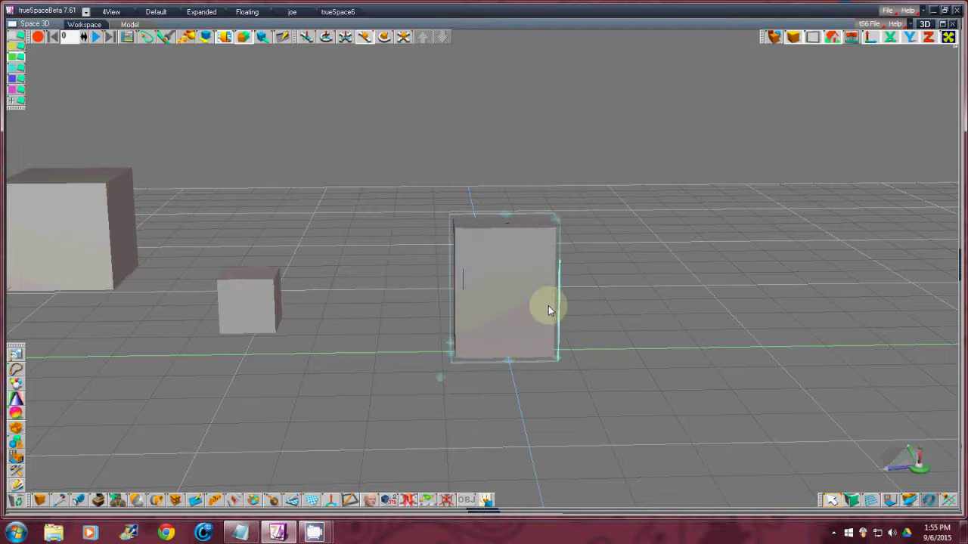
Step: Minimize trueSpace, close the Notepad notes, and open the PeaceKeeper folder on the desktop
click(937, 9)
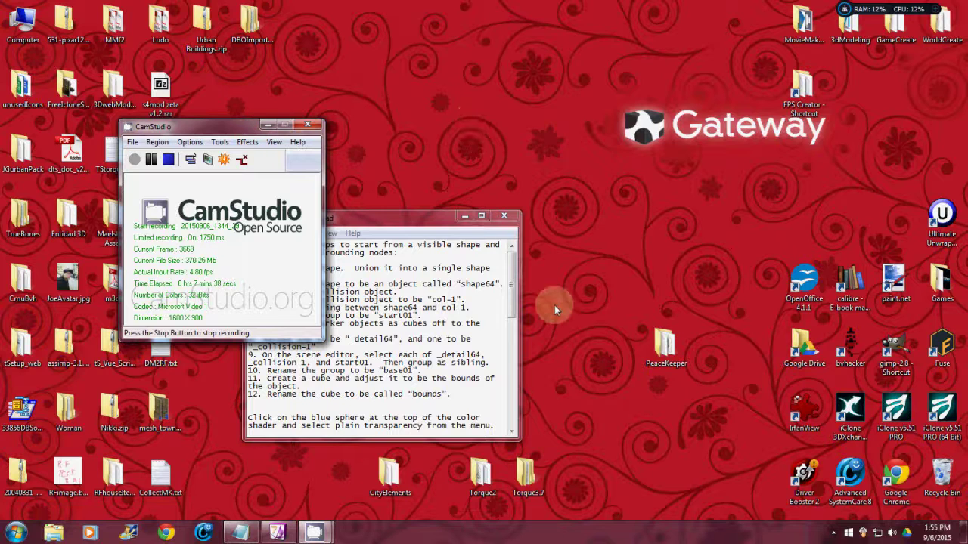
click(504, 215)
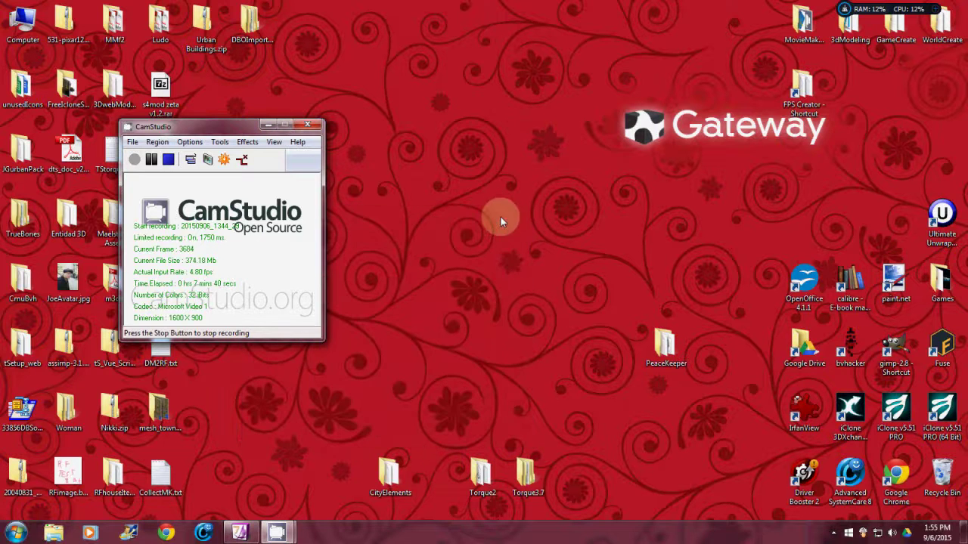
double_click(666, 363)
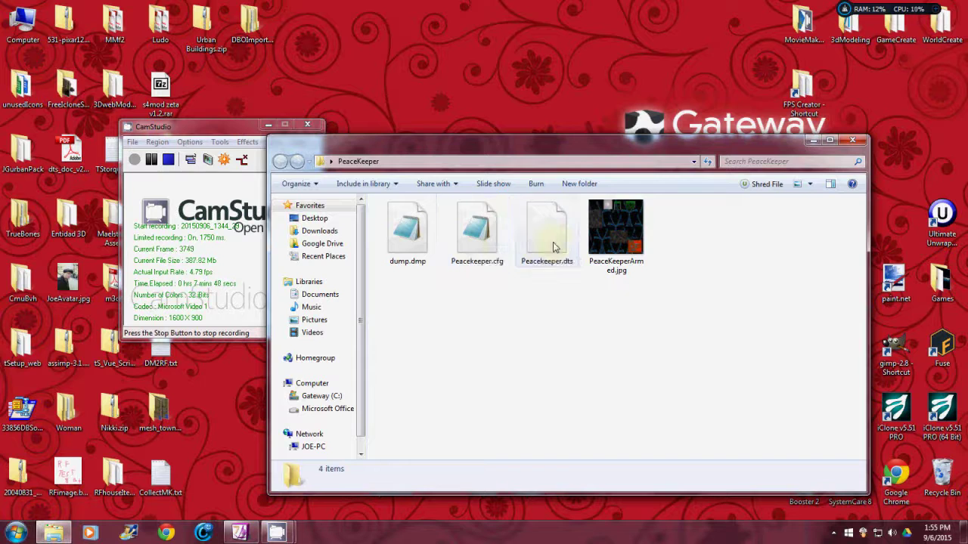
Step: Examine the export log dump.dmp through to its shape hierarchy and material list, and close the log and the PeaceKeeper folder
click(421, 251)
double_click(421, 252)
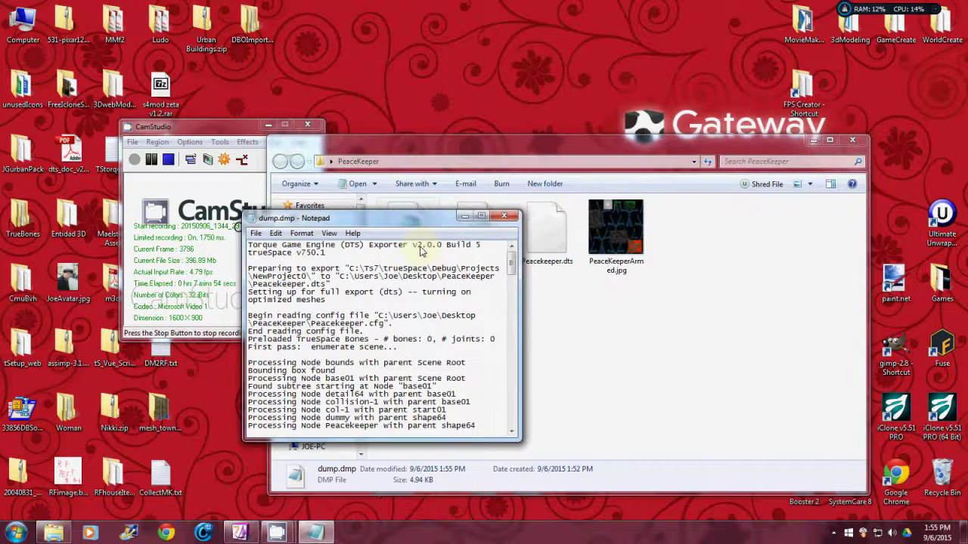
click(481, 216)
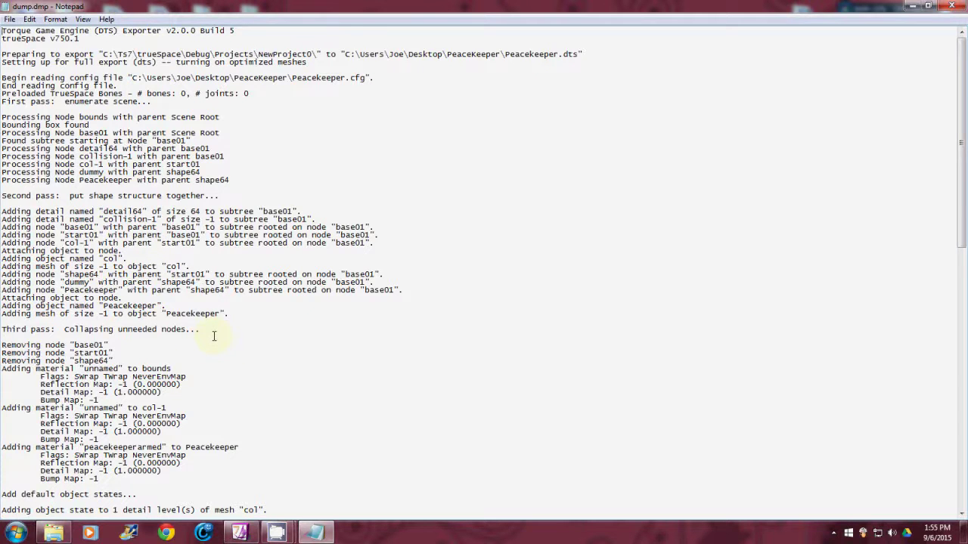
scroll(214, 335, down, 6)
scroll(205, 328, down, 5)
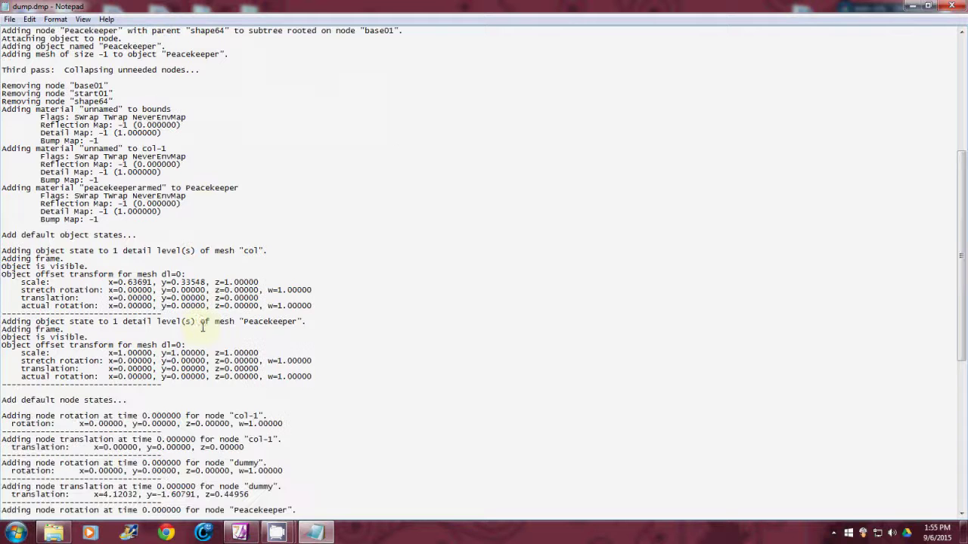
scroll(201, 327, down, 13)
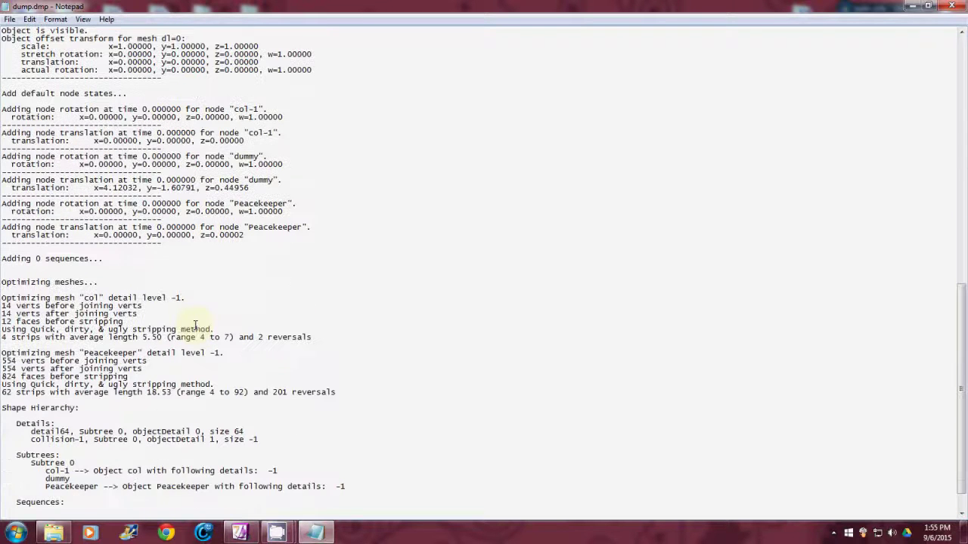
scroll(195, 324, down, 2)
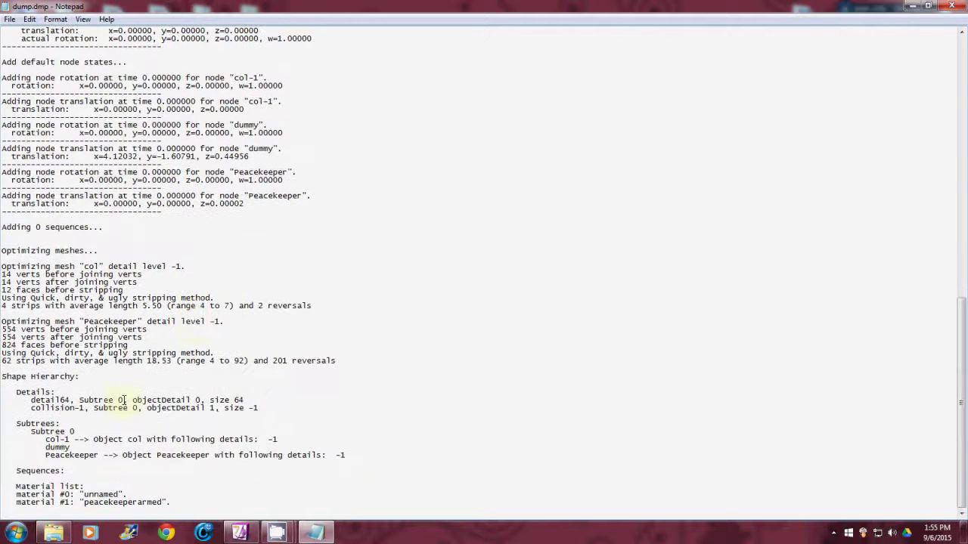
click(954, 7)
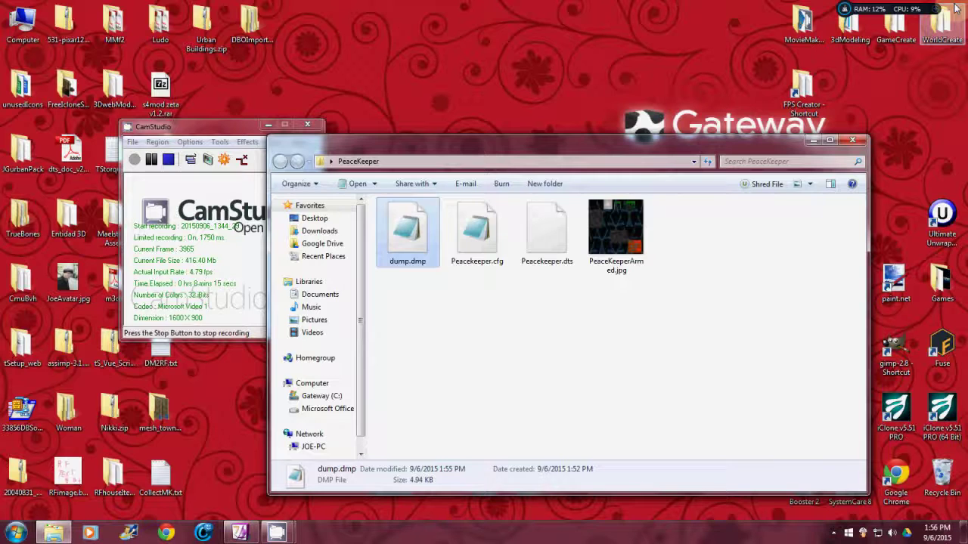
click(854, 142)
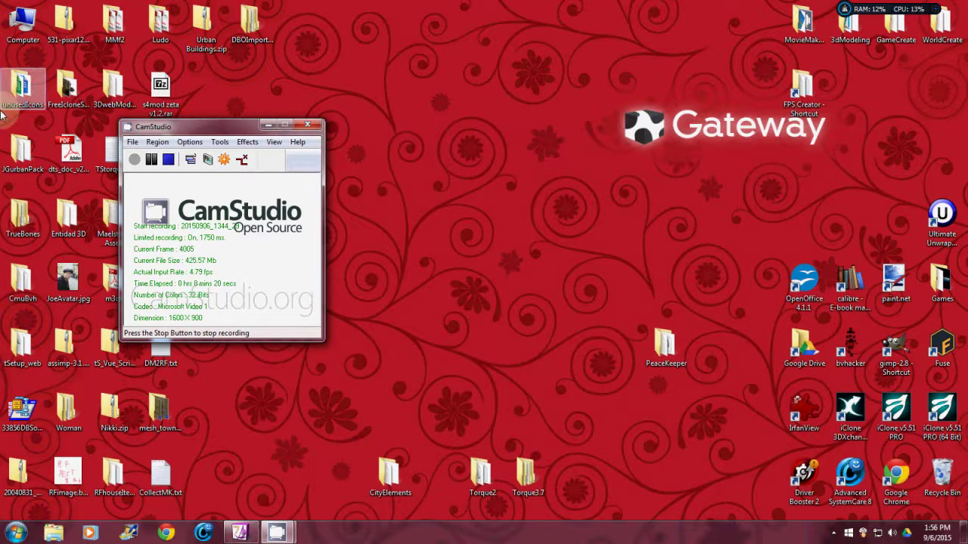
click(149, 167)
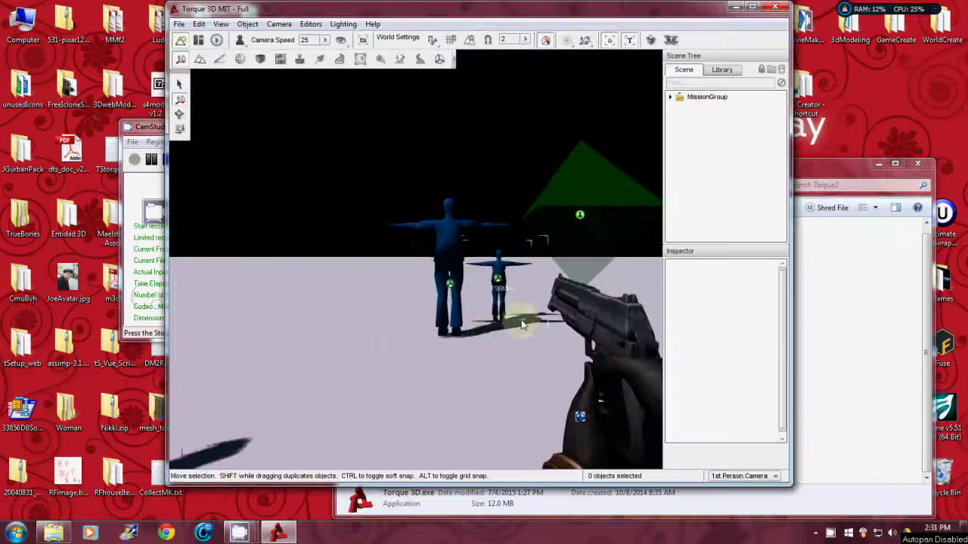
Step: Add the Peacekeeper mesh from the library's art/shapes/PeaceKeeper folder to the Torque 3D scene
mouse_move(547, 359)
right_down()
mouse_move(478, 243)
mouse_move(546, 359)
right_up()
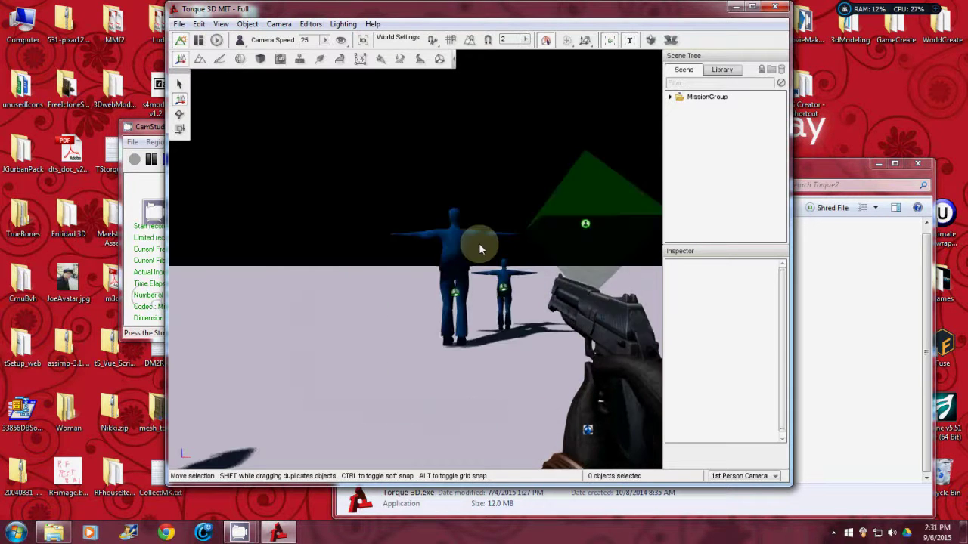
right_drag(478, 243, 479, 244)
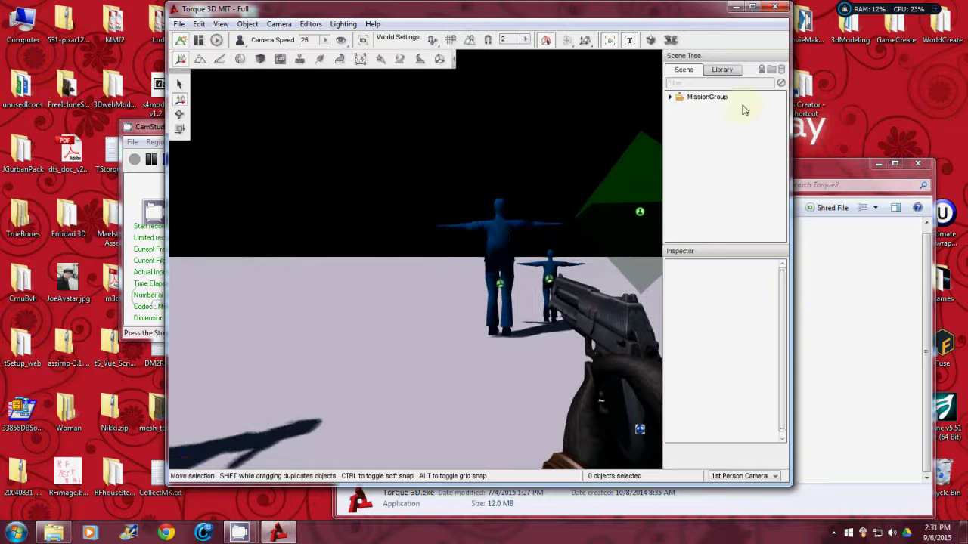
click(722, 71)
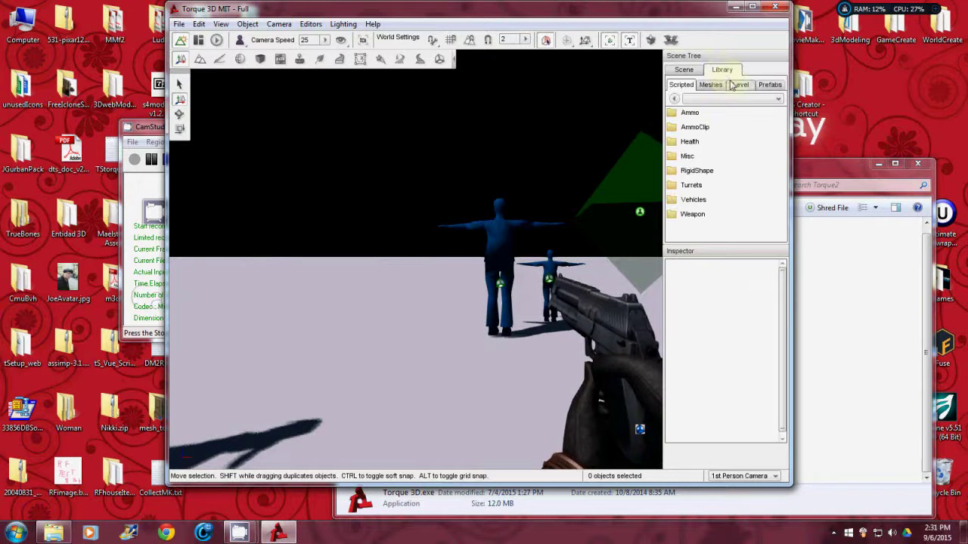
click(710, 85)
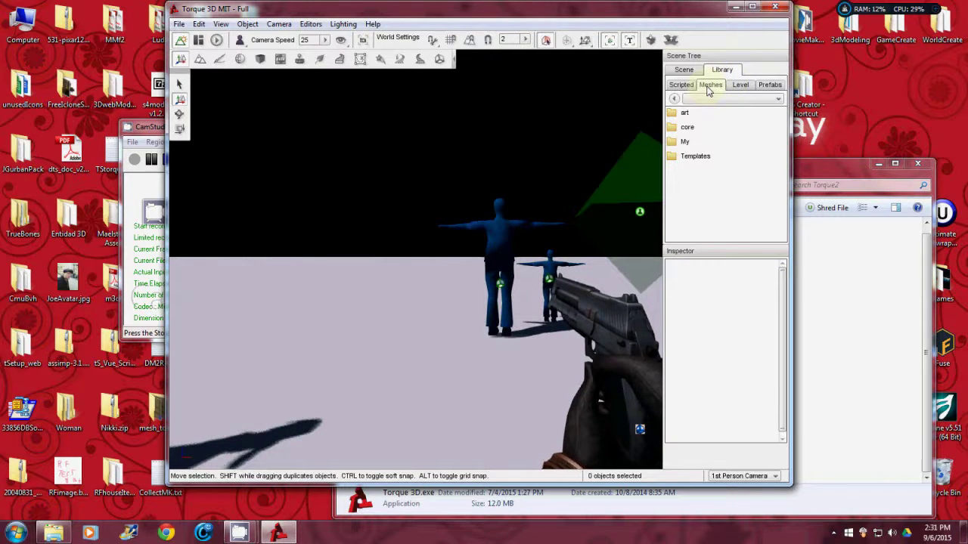
double_click(690, 114)
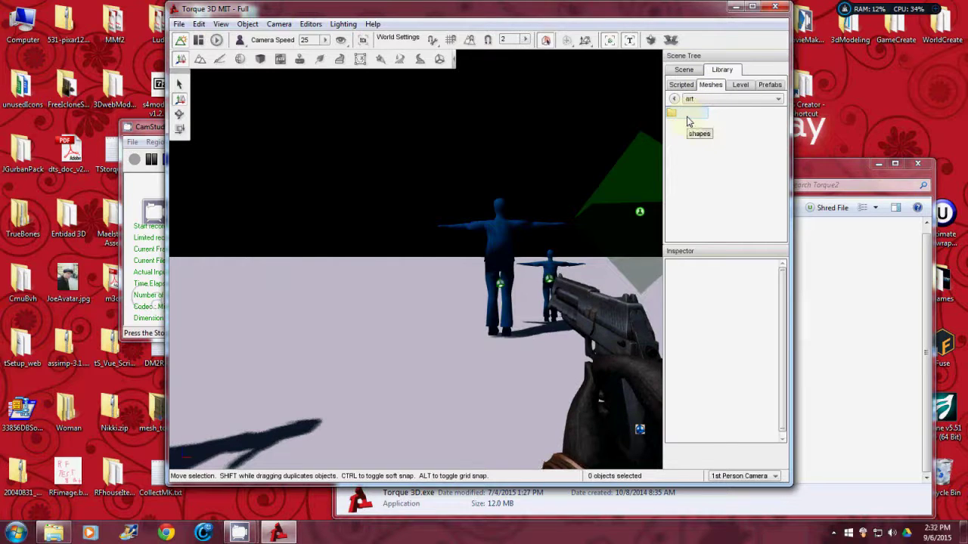
double_click(688, 121)
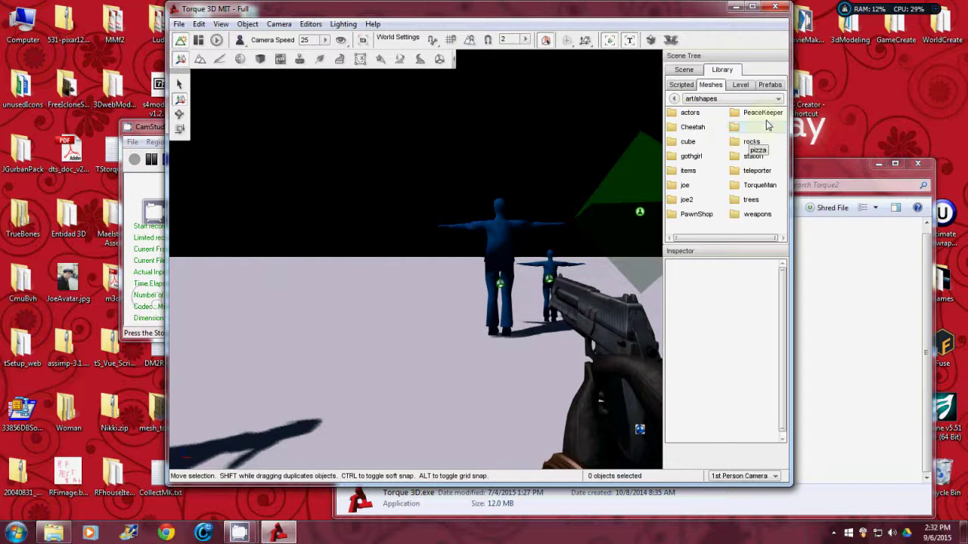
double_click(765, 118)
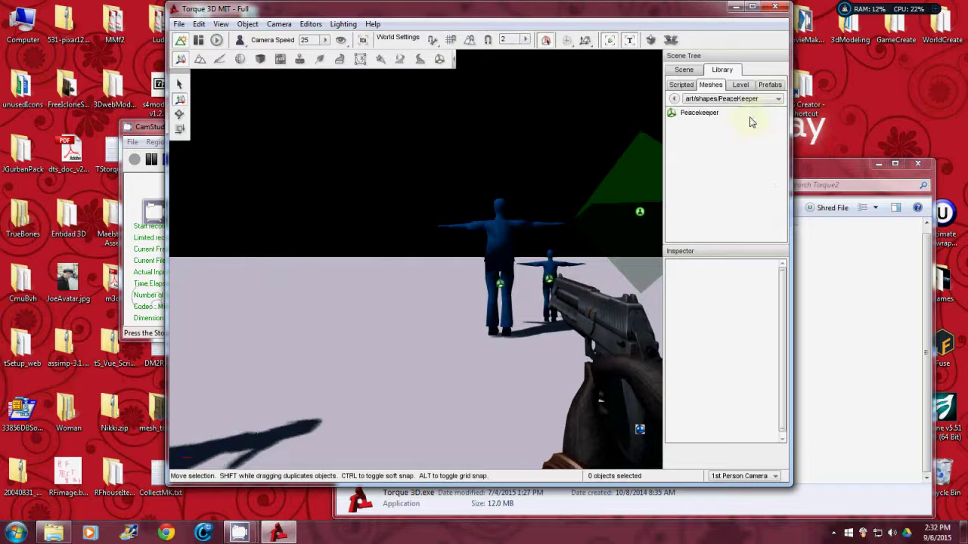
double_click(710, 118)
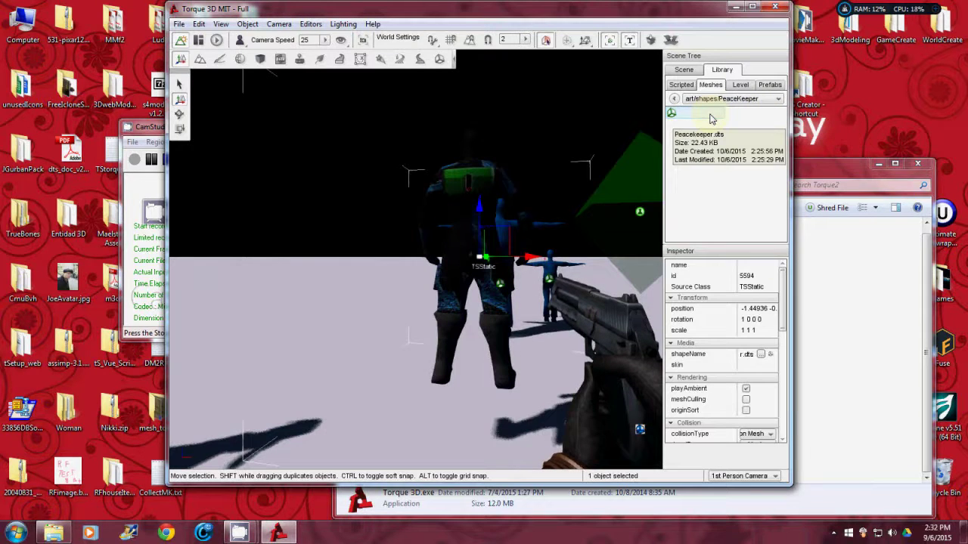
Step: Move the placed Peacekeeper model to about -2.45 in X, away from the blue figure, and set the view to 3rd Person Camera
drag(534, 260, 356, 283)
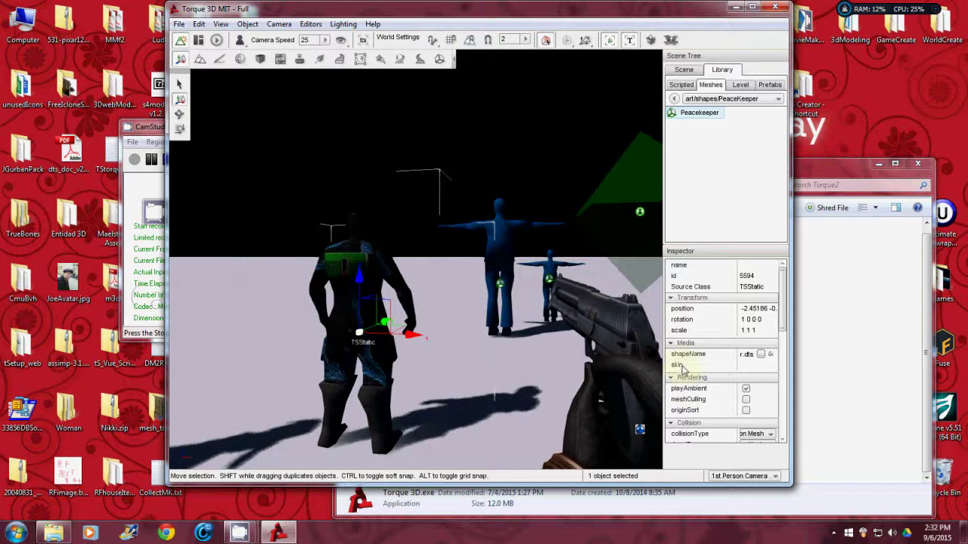
click(774, 476)
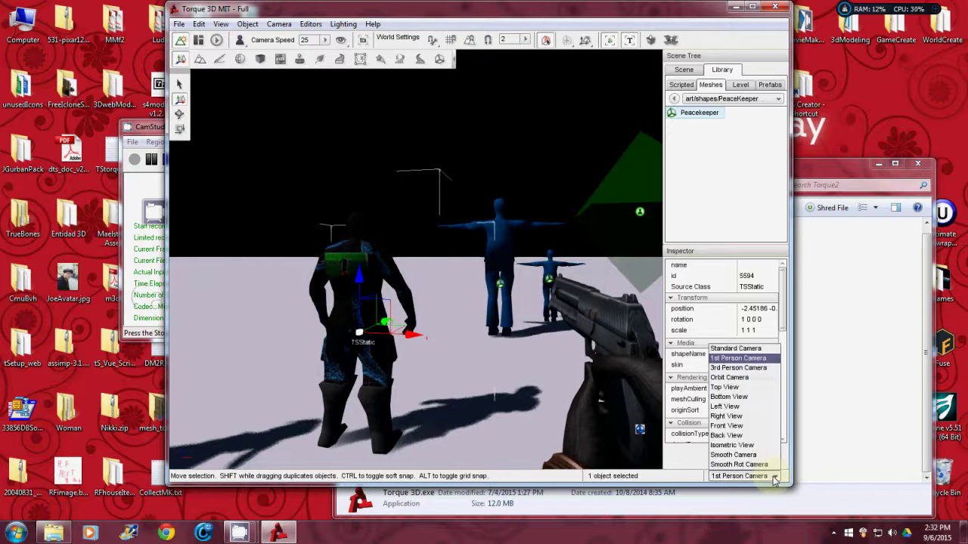
click(733, 368)
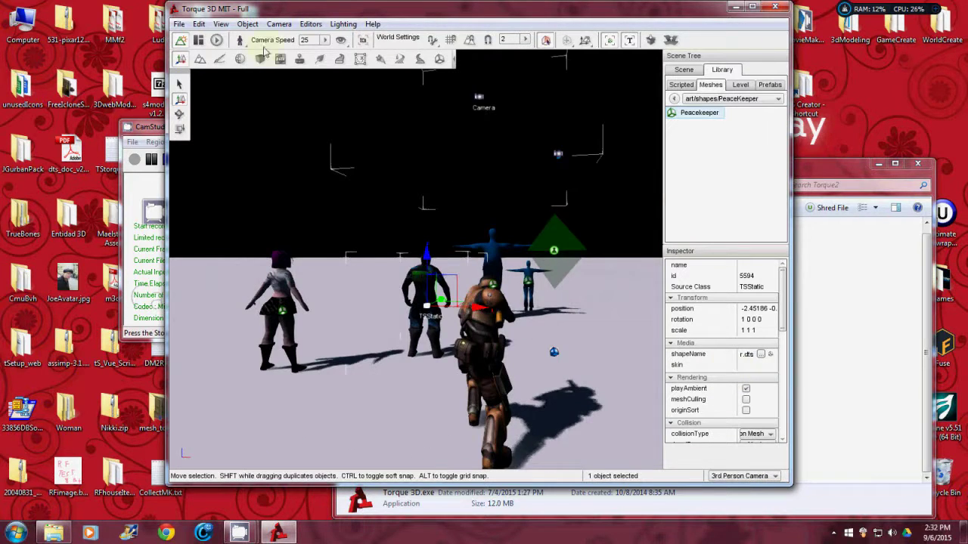
Step: Play the level, walk the player around the Peacekeeper model to inspect it from several sides, and fire test shots
click(217, 40)
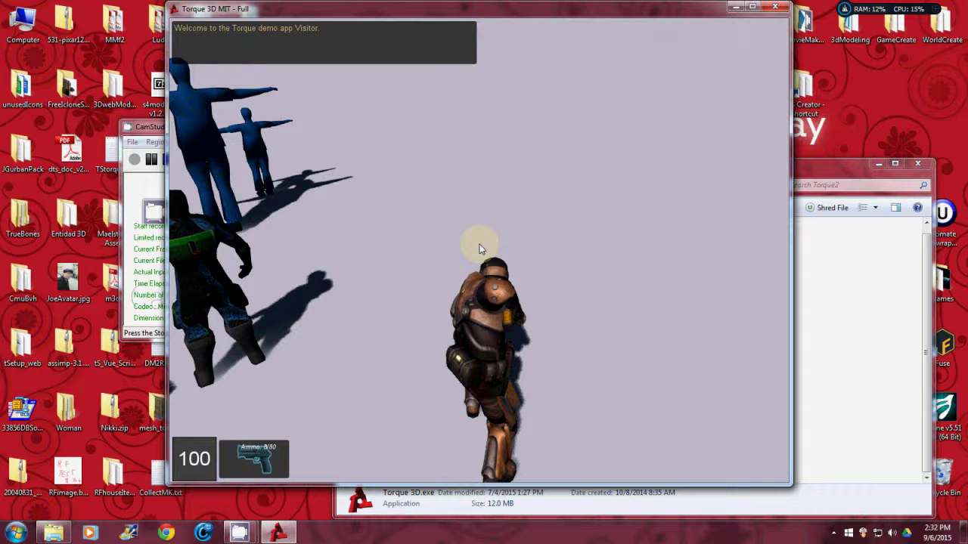
key(w)
key(w)
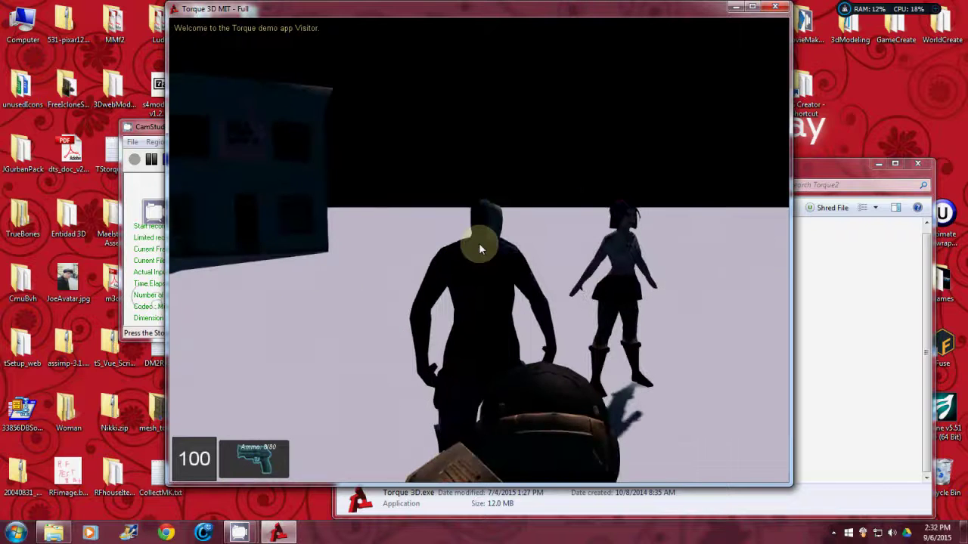
key(w)
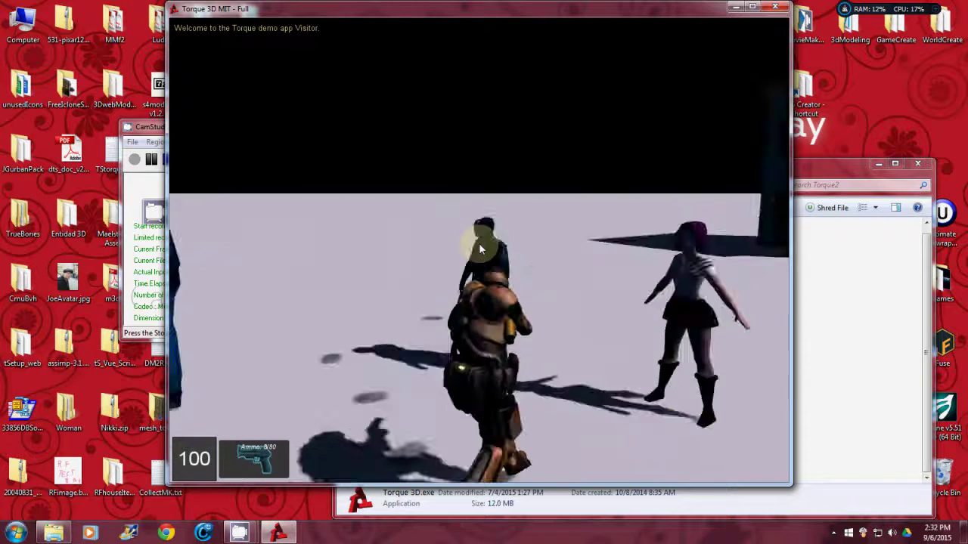
key(w)
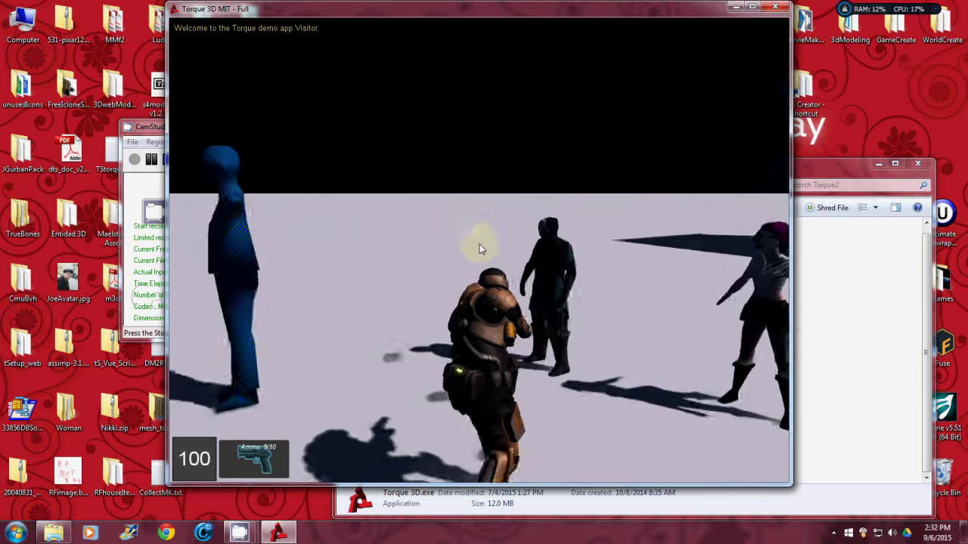
key(w)
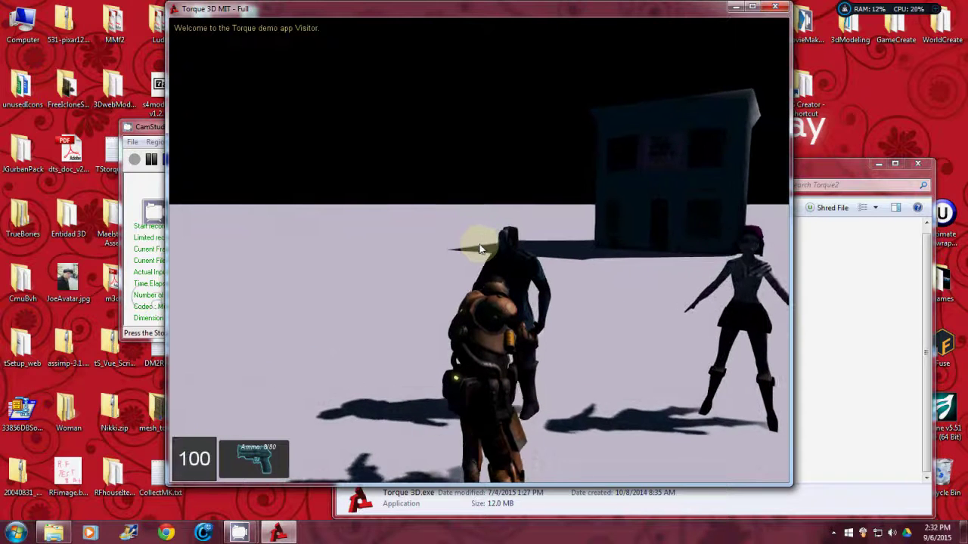
click(479, 248)
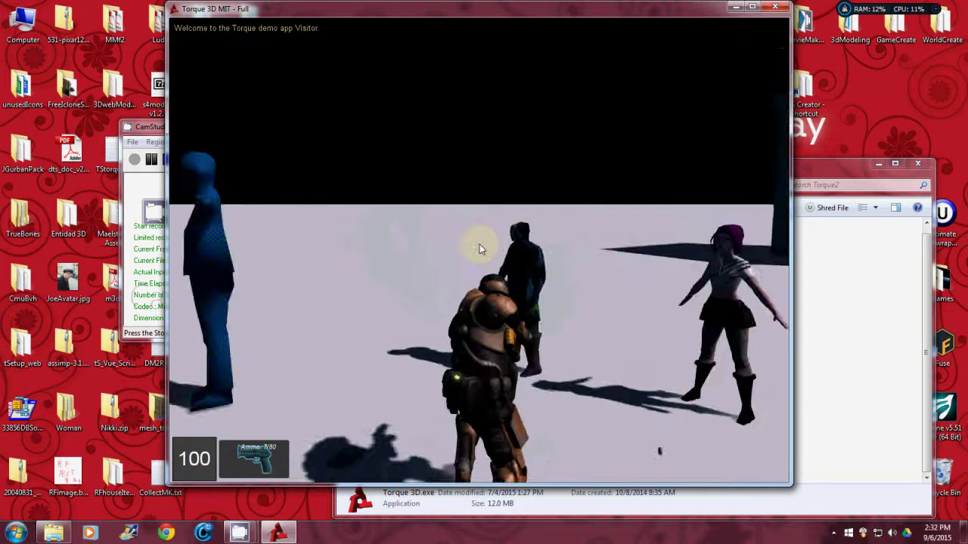
click(479, 244)
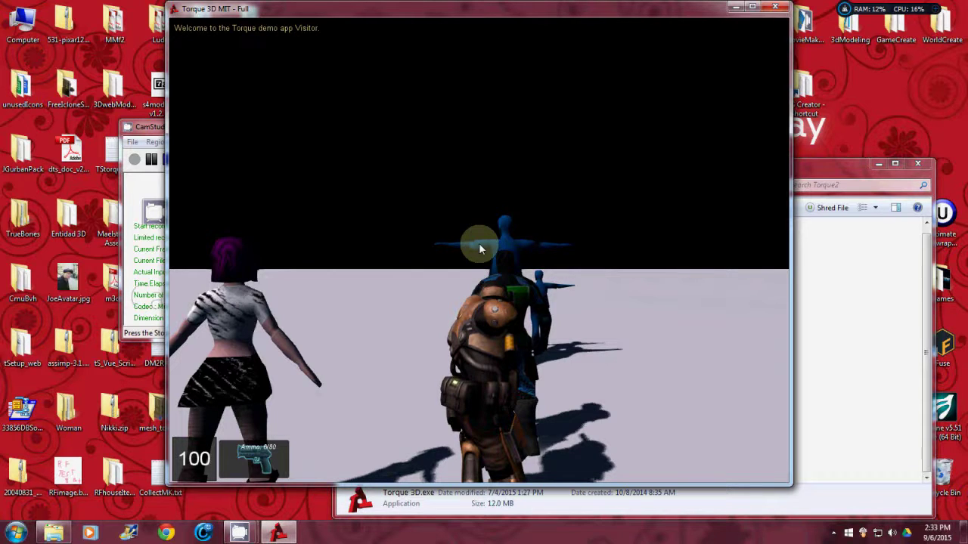
Step: Leave the level without saving, exit Torque 3D, and close the Torque2 folder
key(Escape)
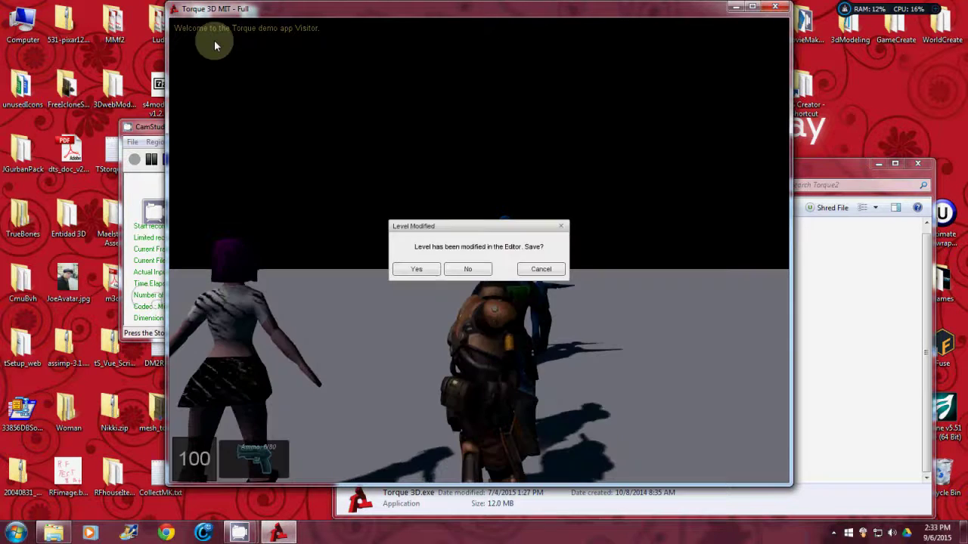
click(467, 270)
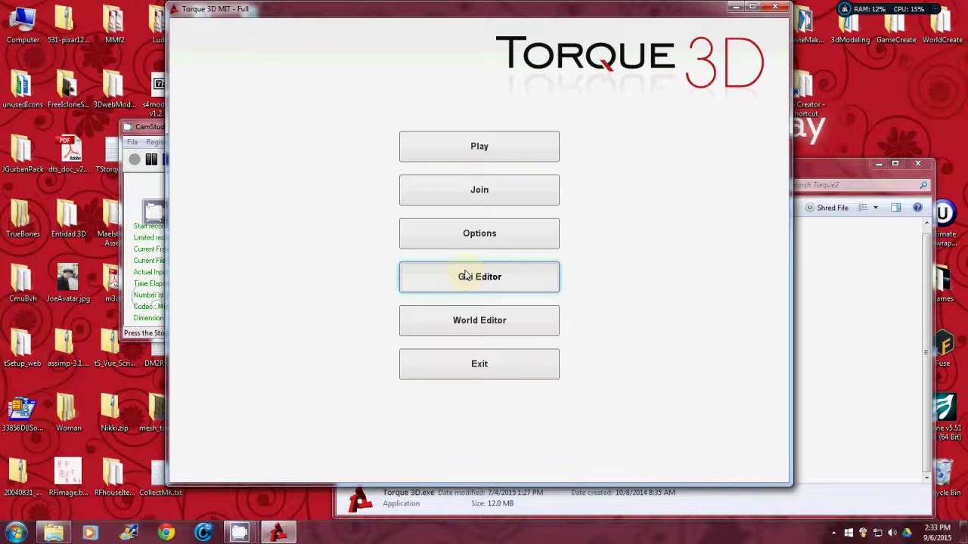
click(495, 367)
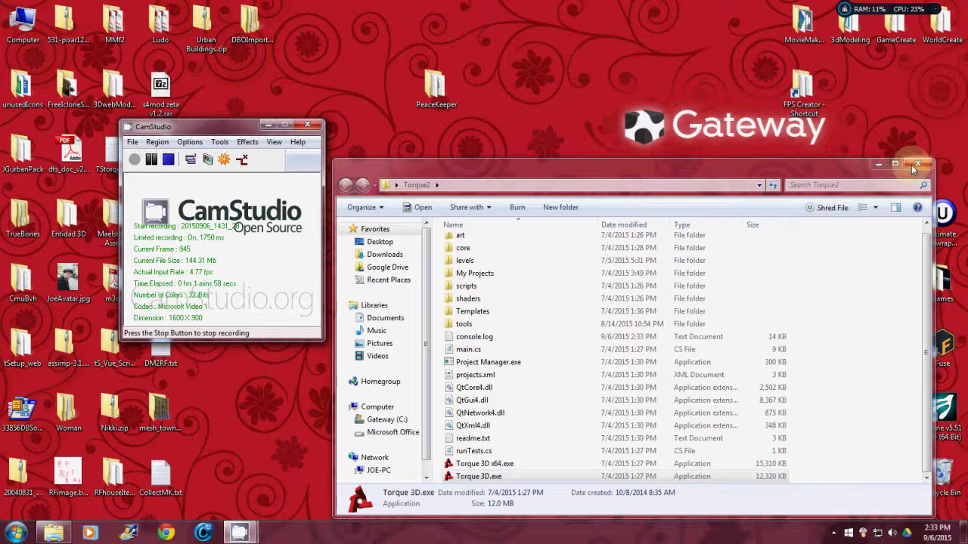
click(917, 164)
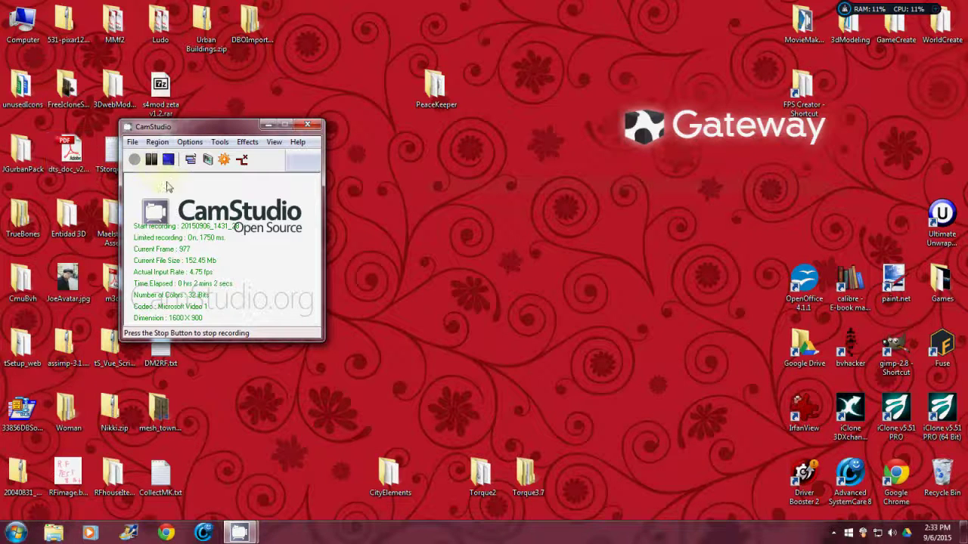
click(167, 161)
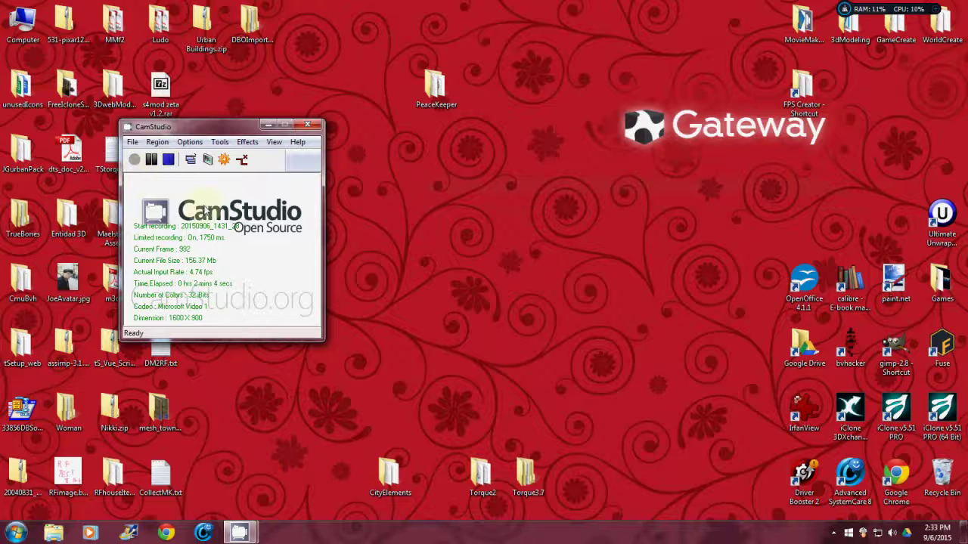